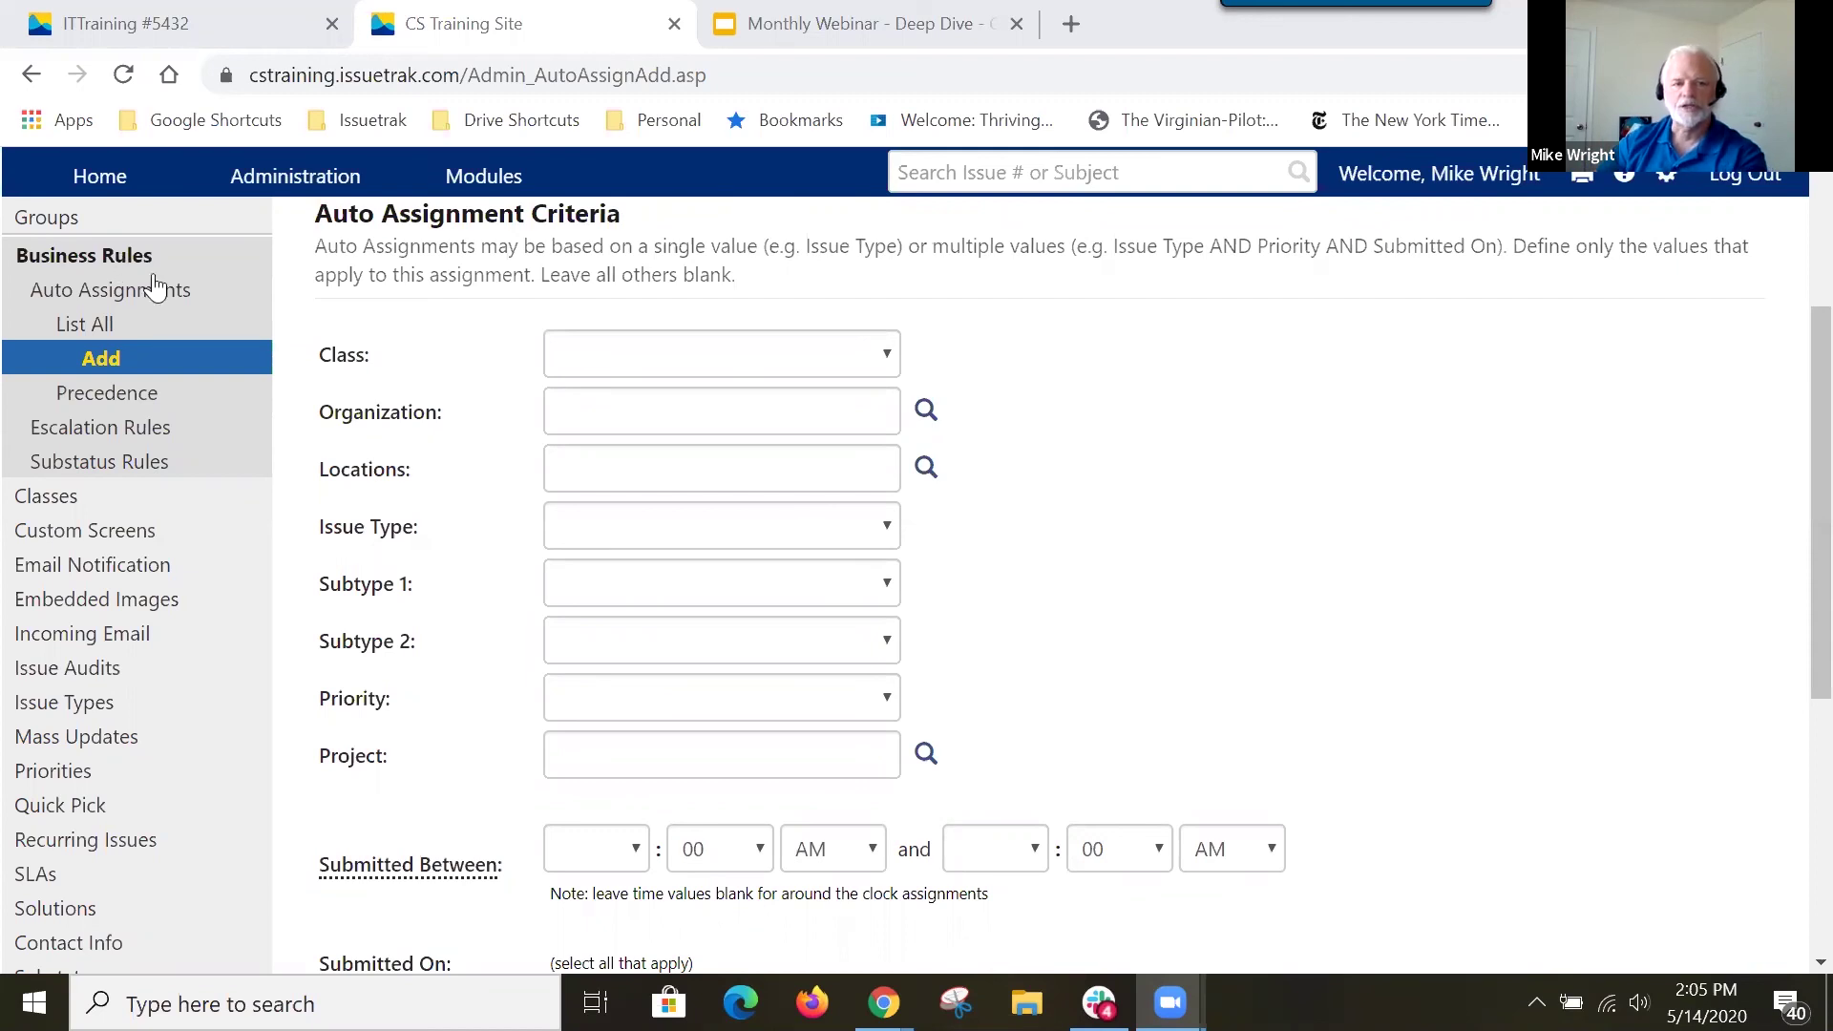
Set the organization criterion of the new auto assignment to School District Academy.
mouse_move(301, 191)
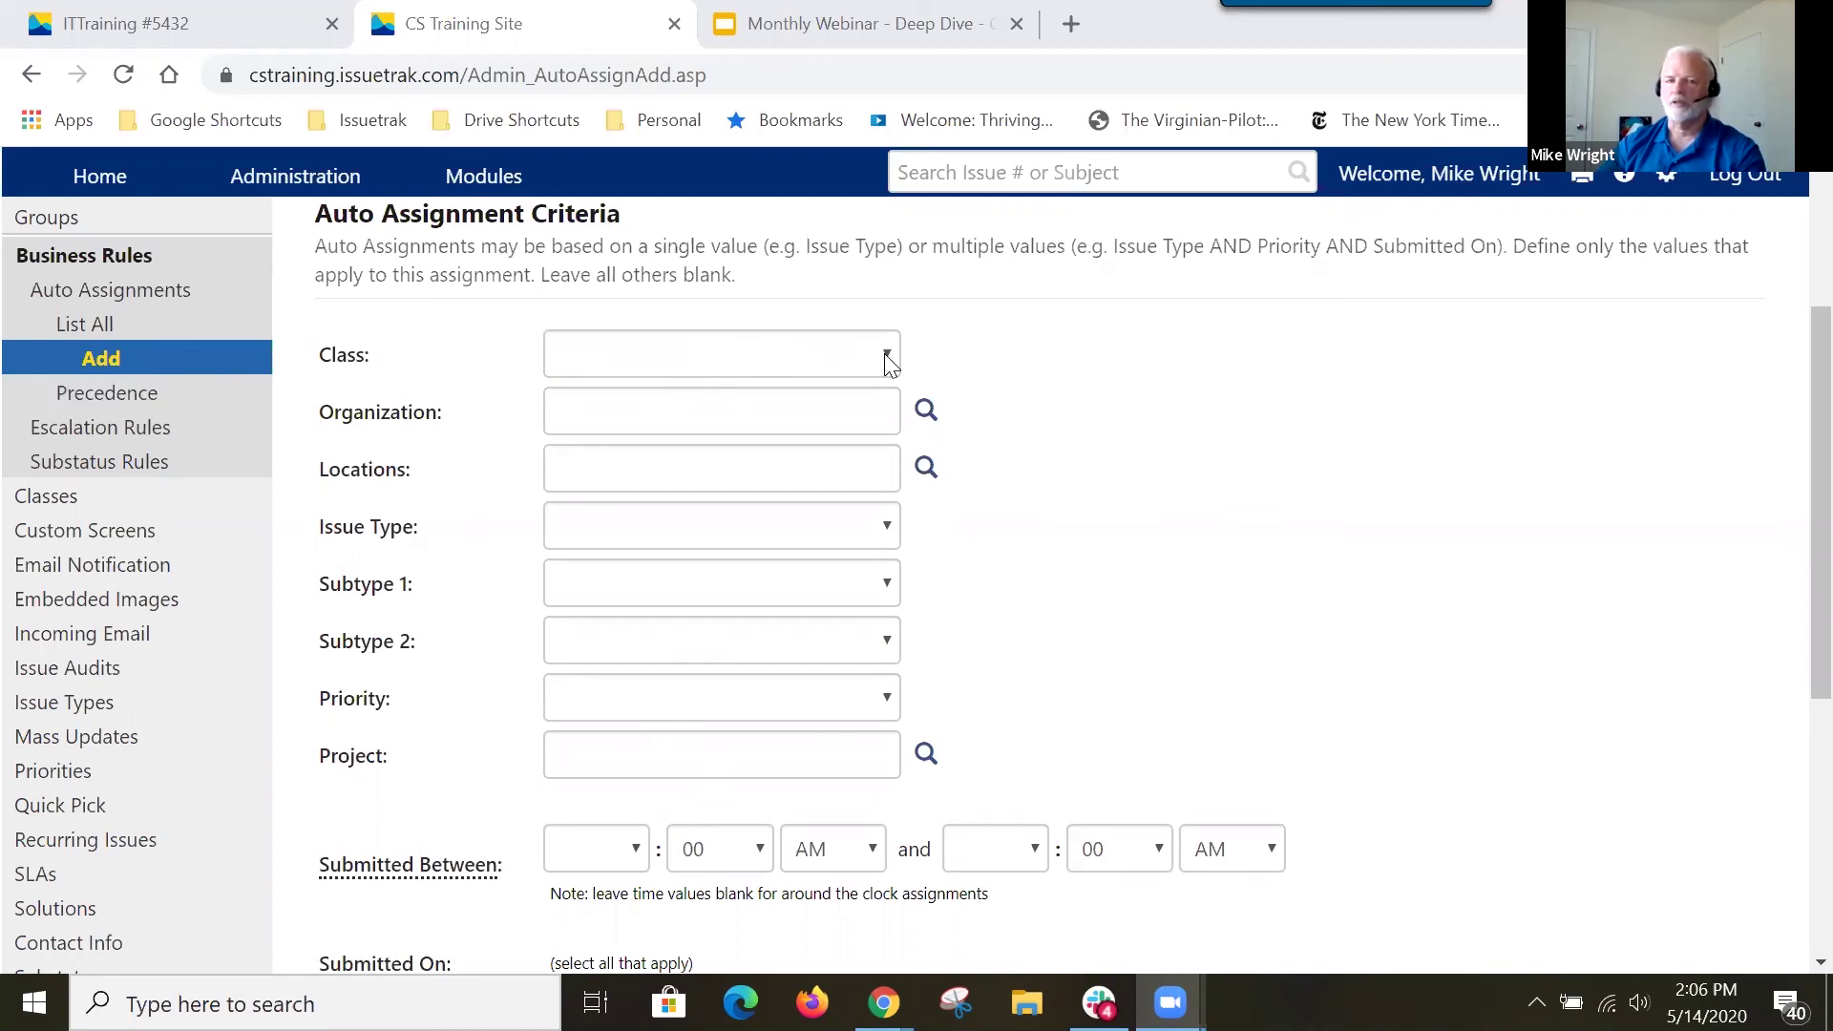
click(926, 412)
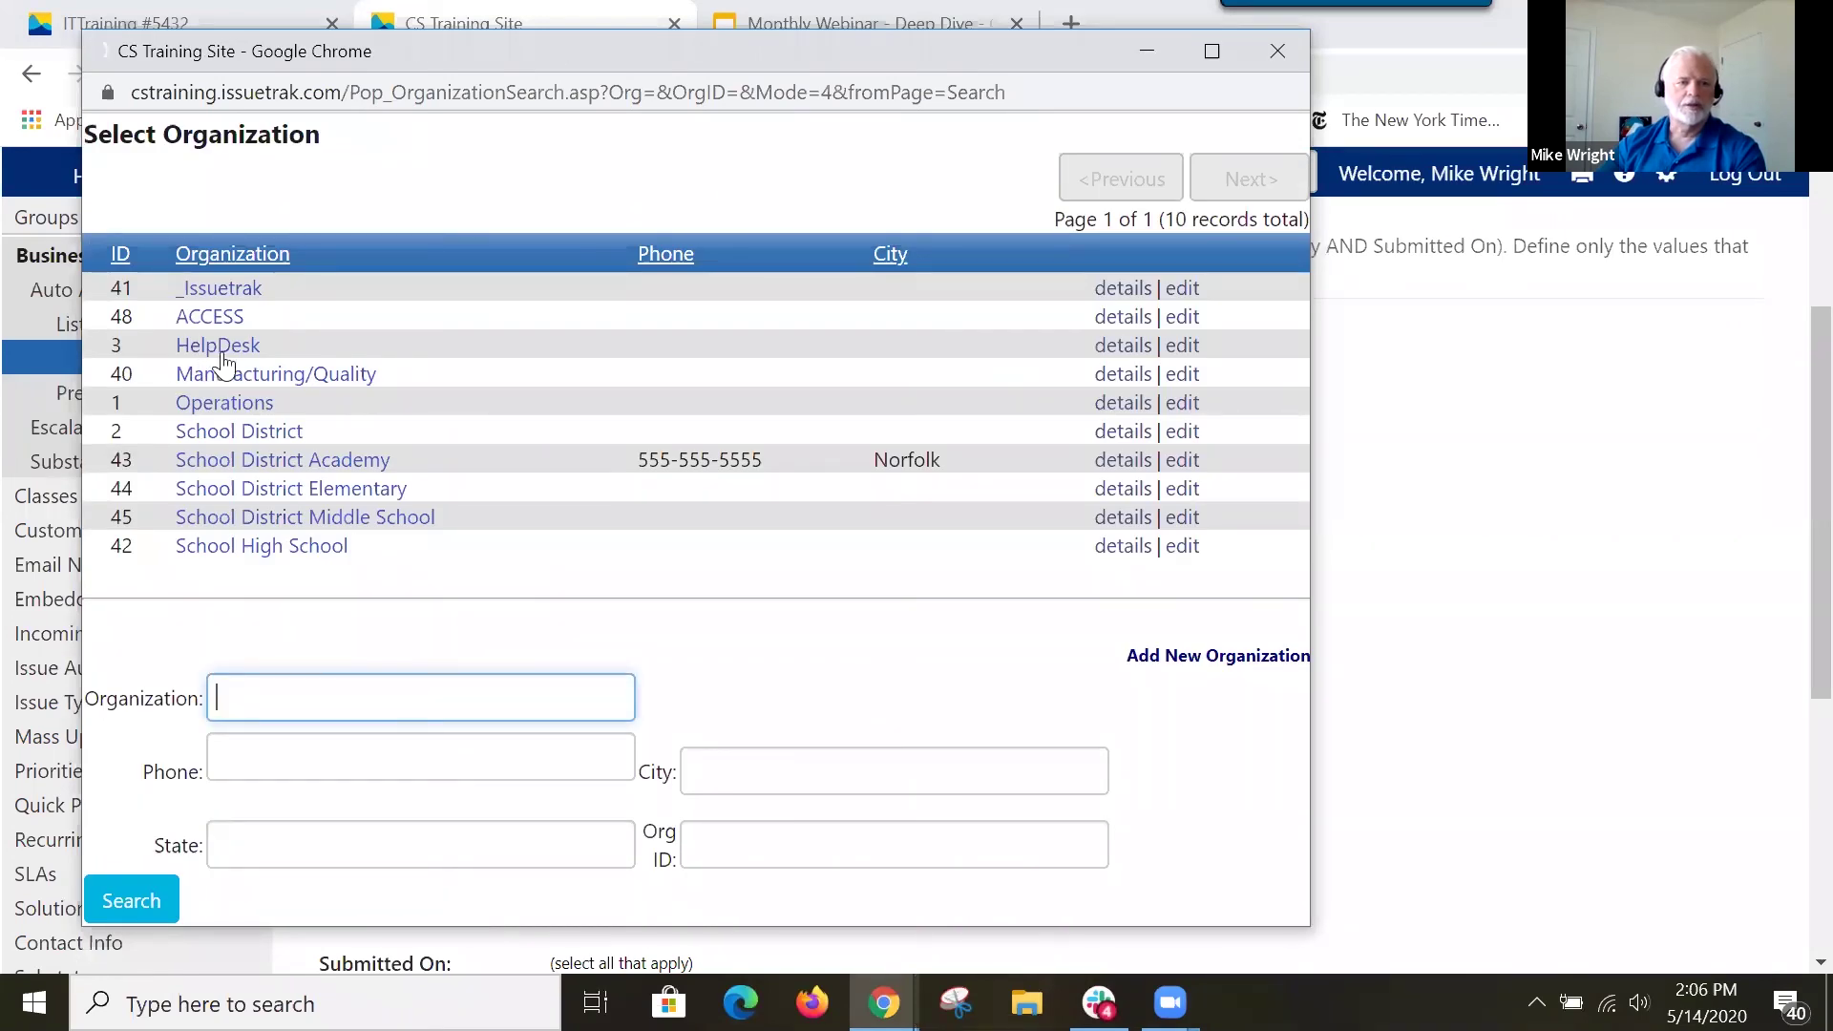
click(248, 464)
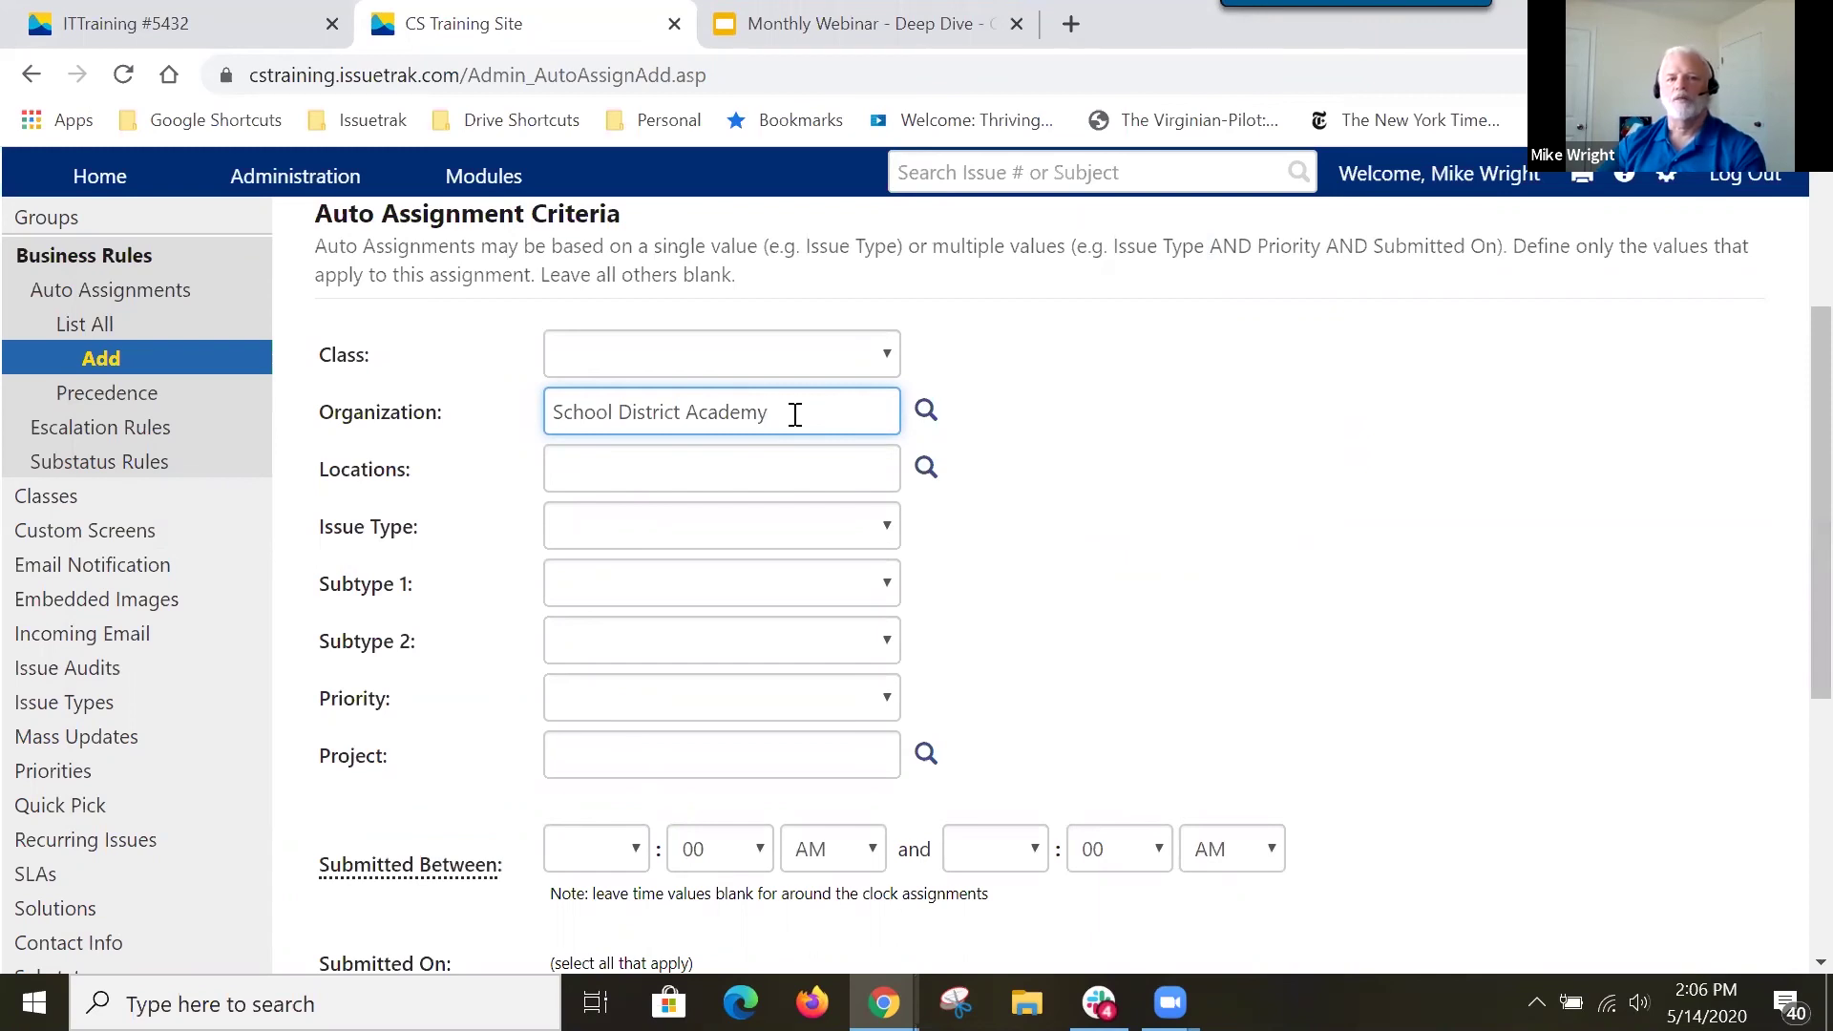
triple_click(636, 423)
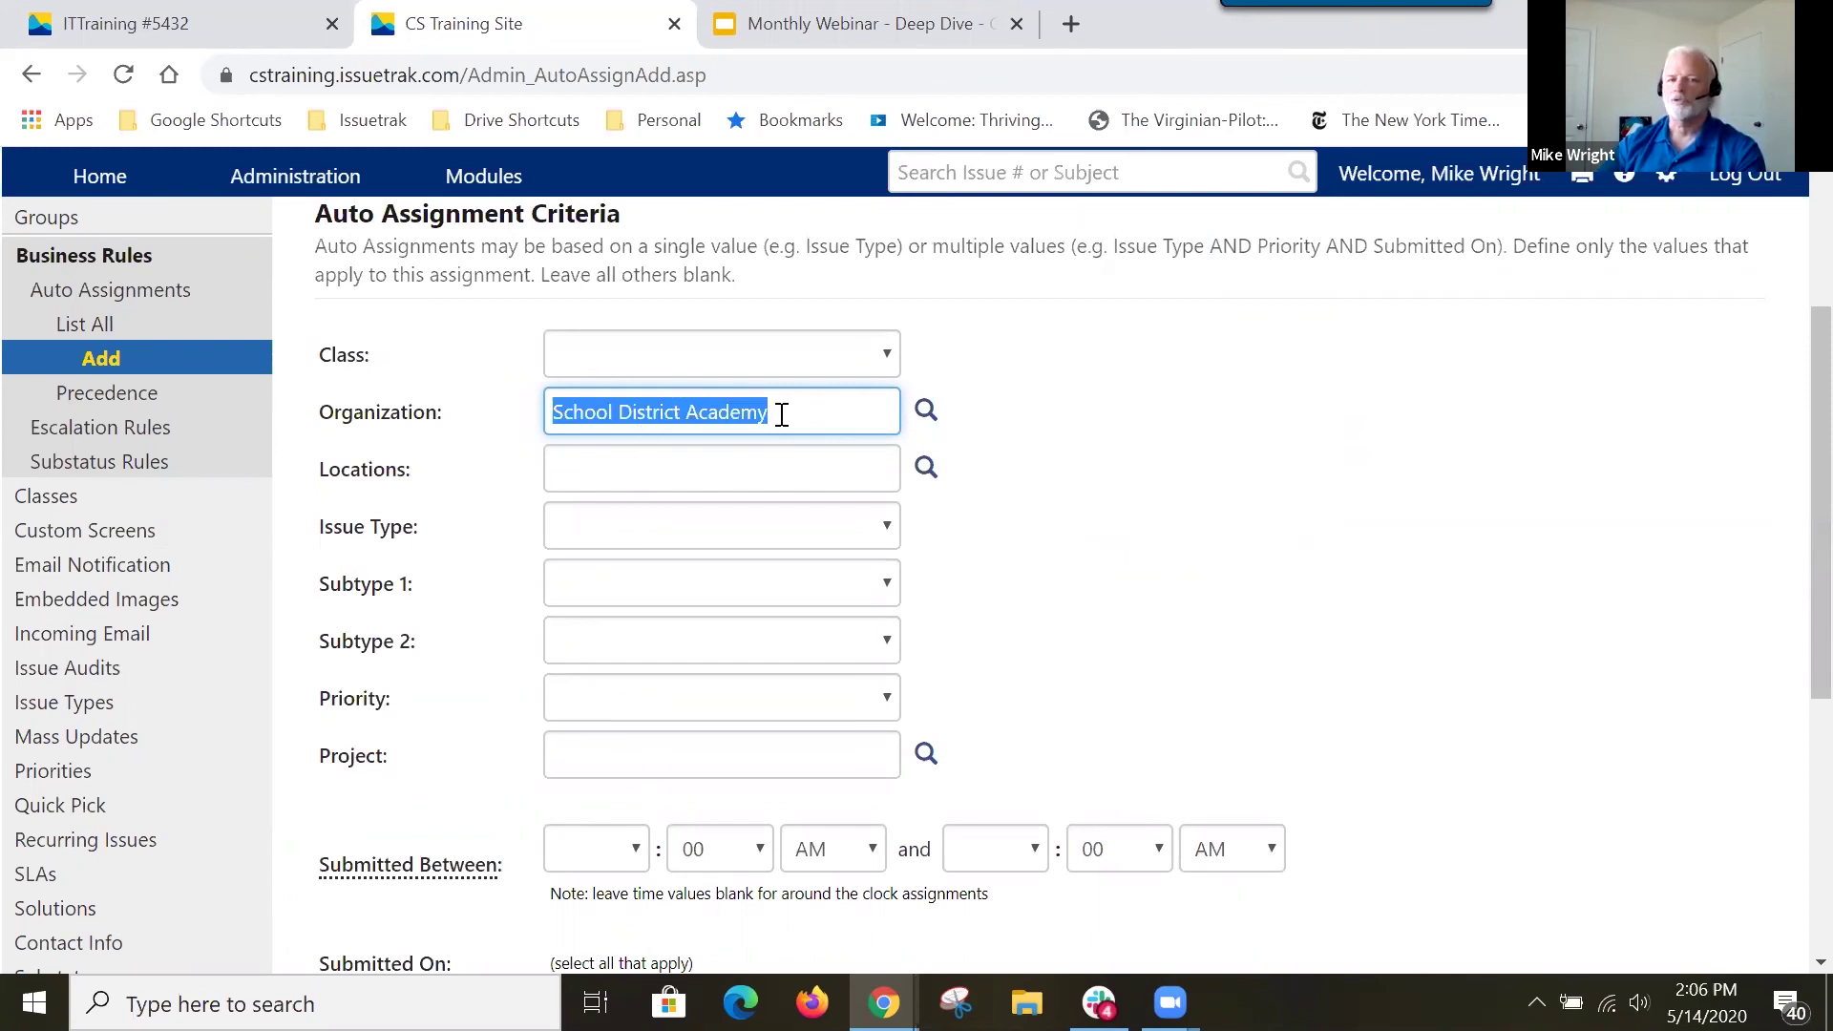
Auto-assign the matching issues to the _Issuetrak user listed just above Transportation Manager, and save the auto assignment.
scroll(1015, 499, down, 5)
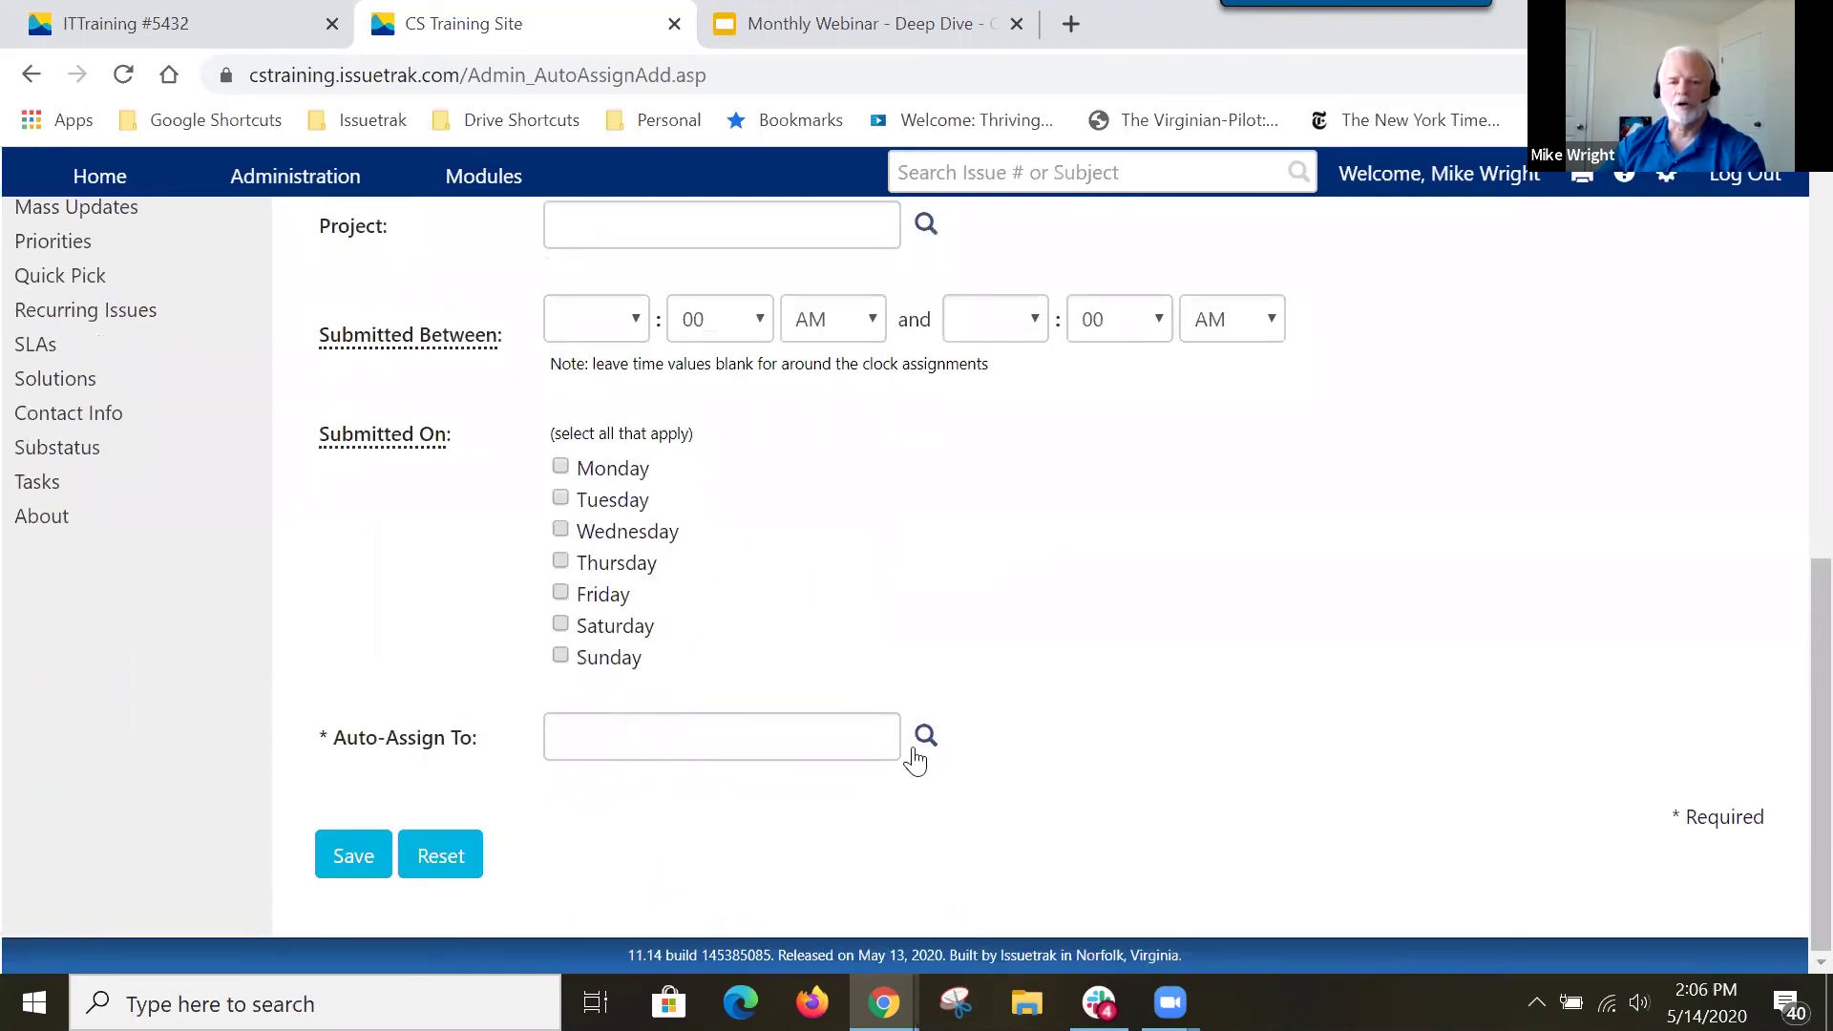
click(925, 737)
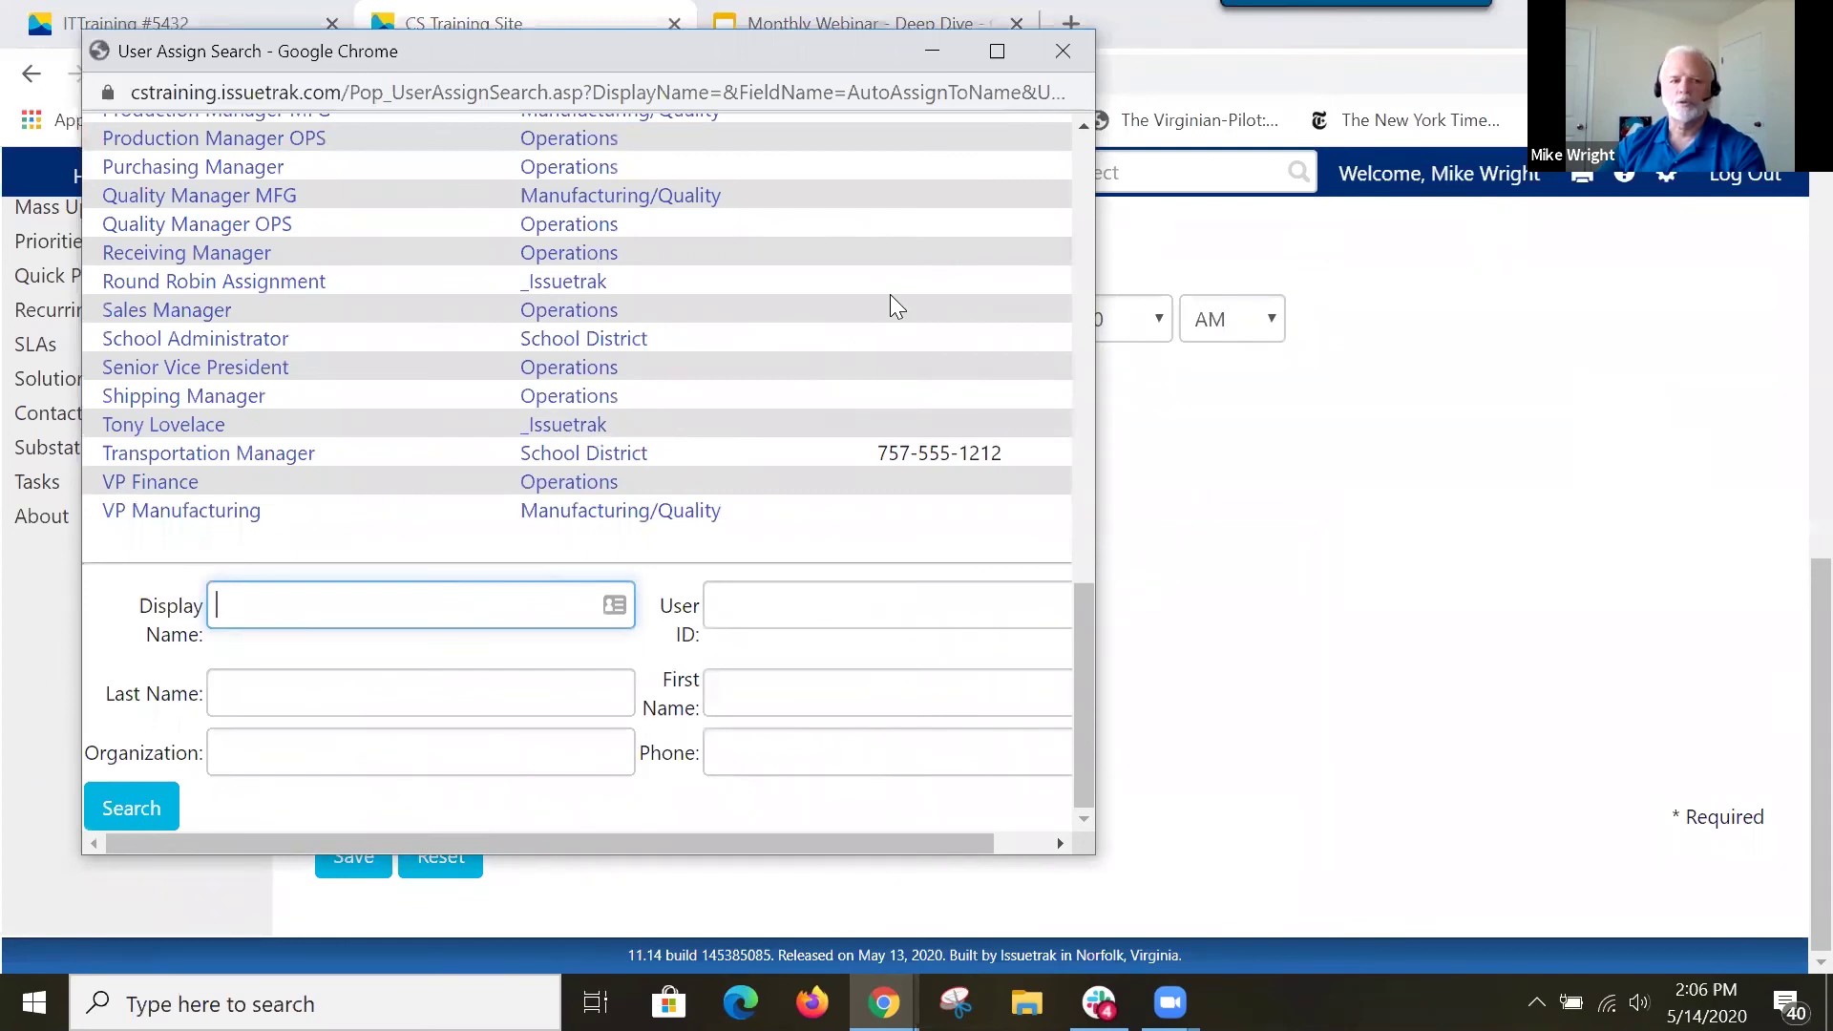
click(212, 425)
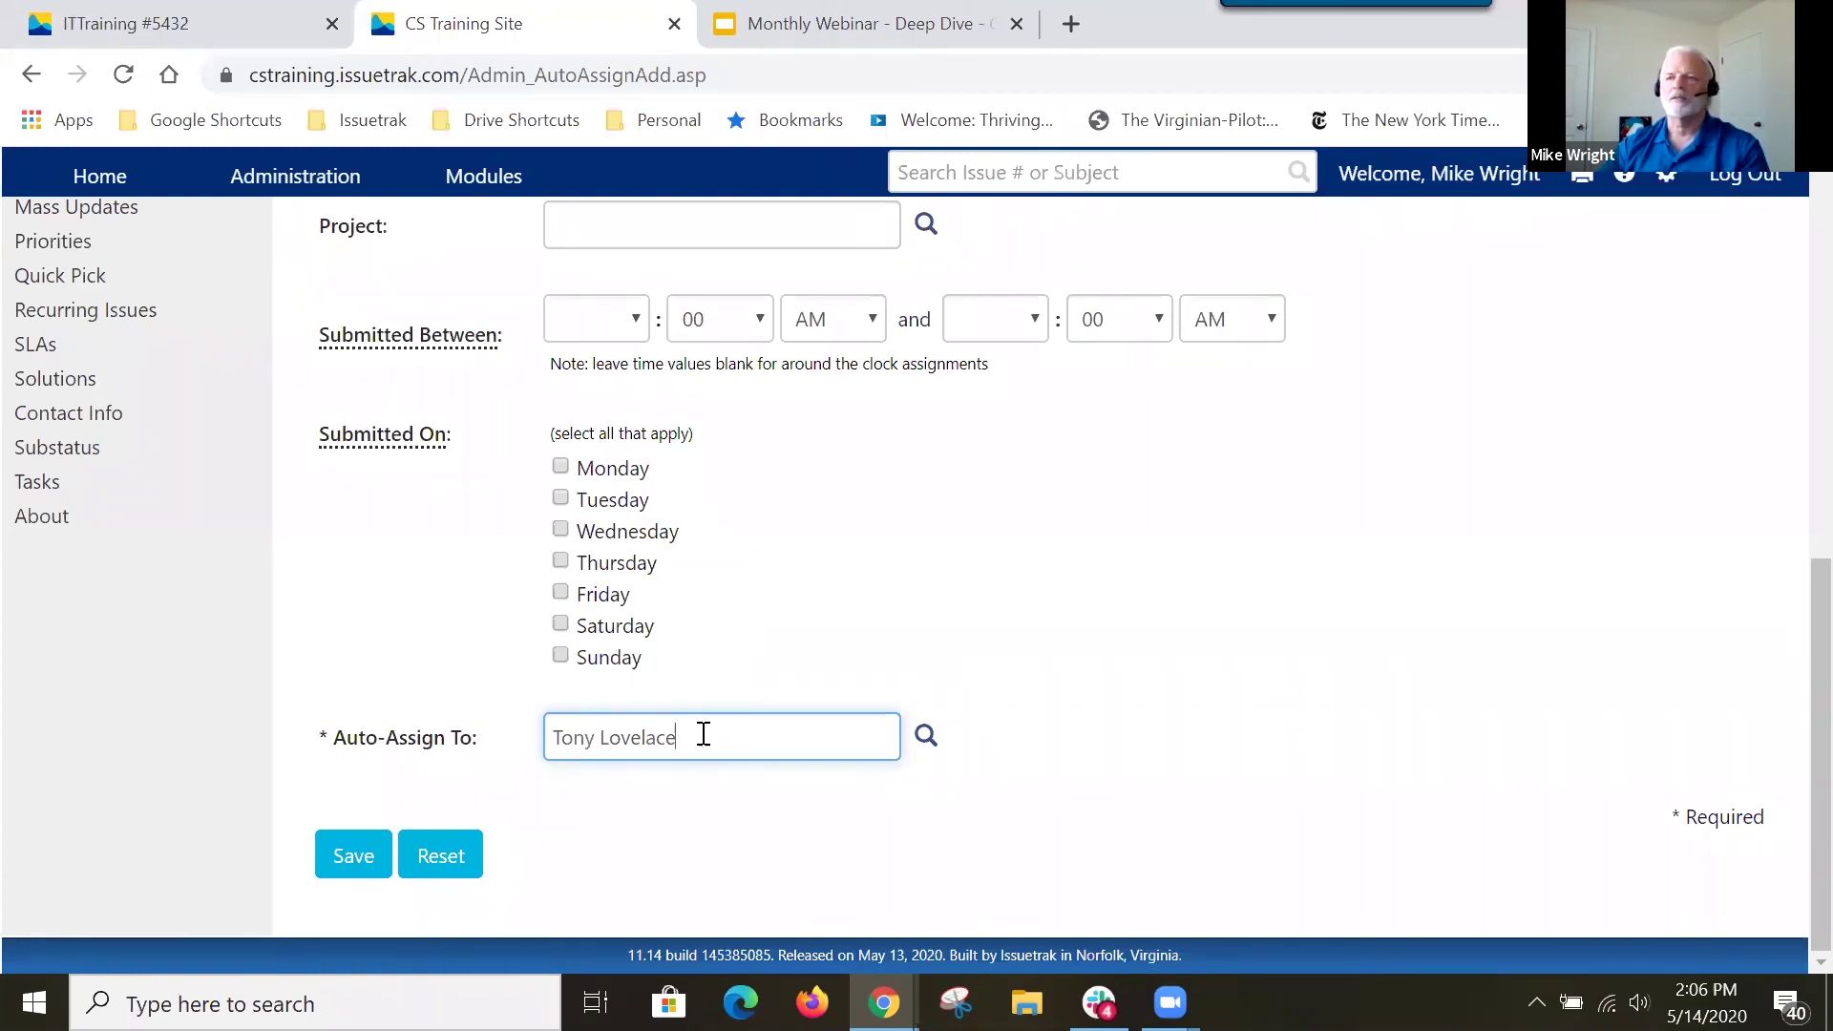
click(343, 887)
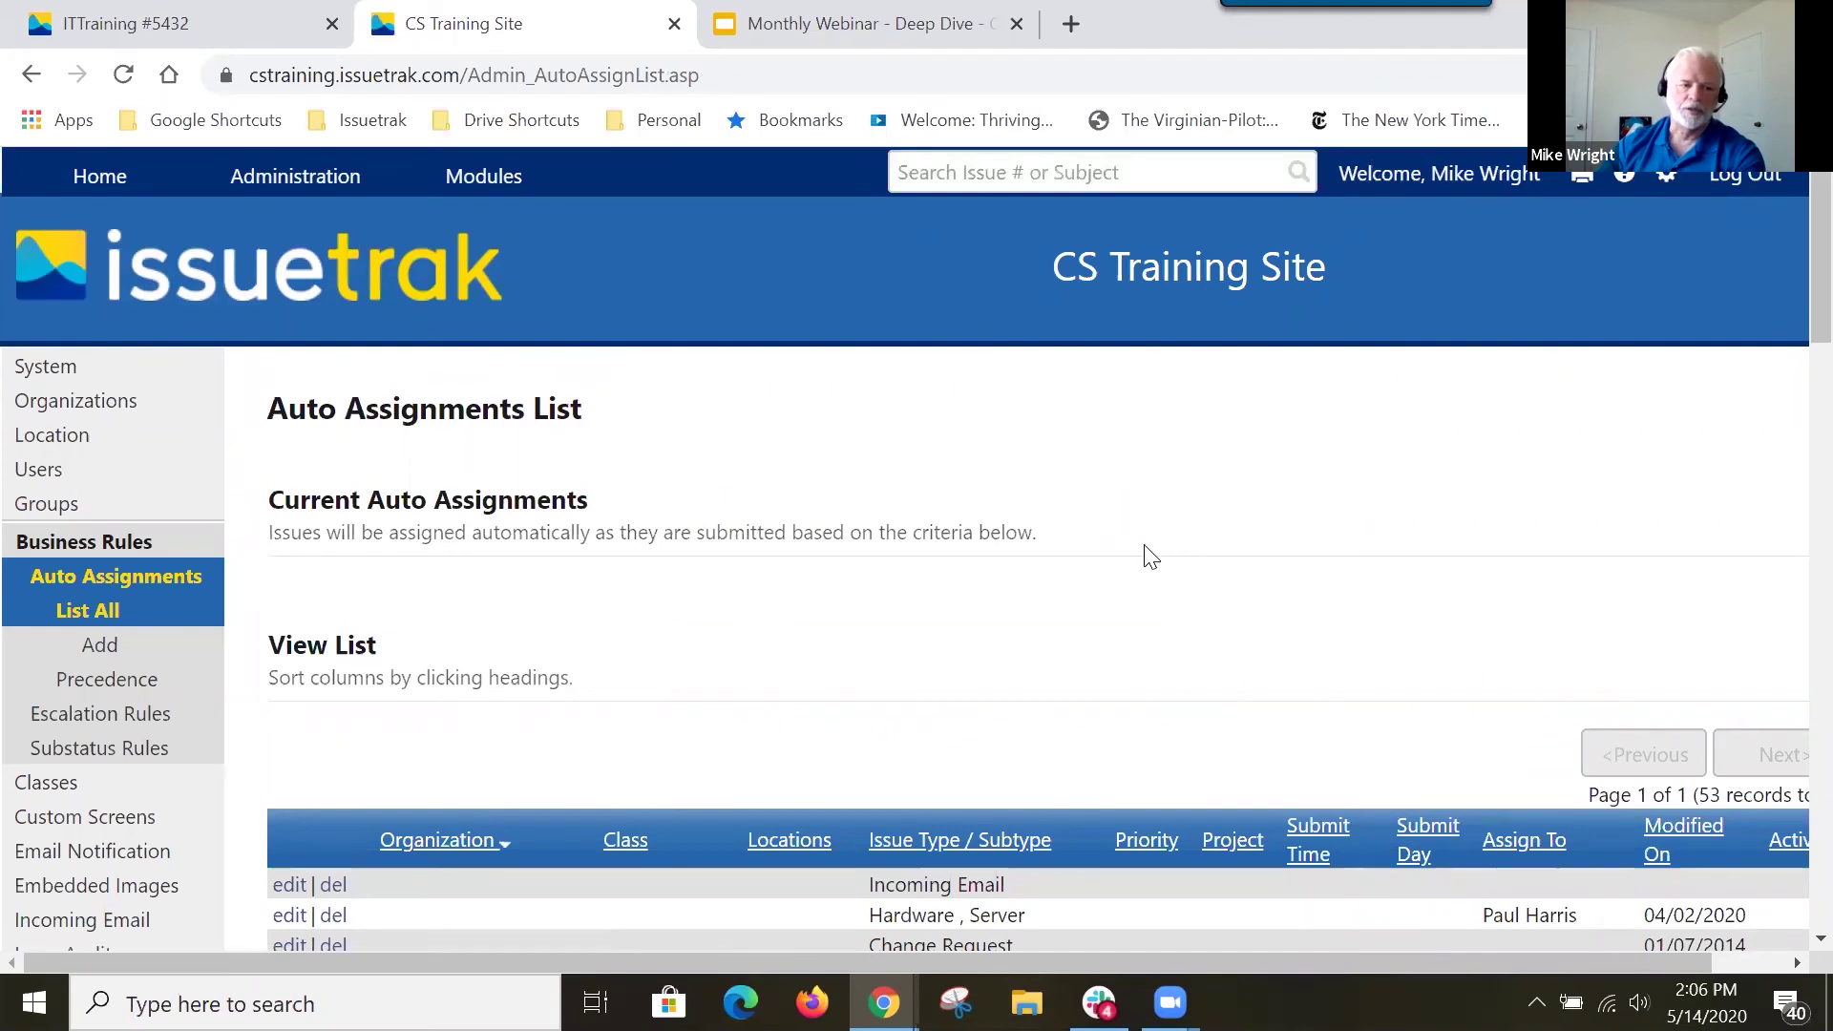
Start another new auto assignment and review the issue types available as criteria.
click(156, 652)
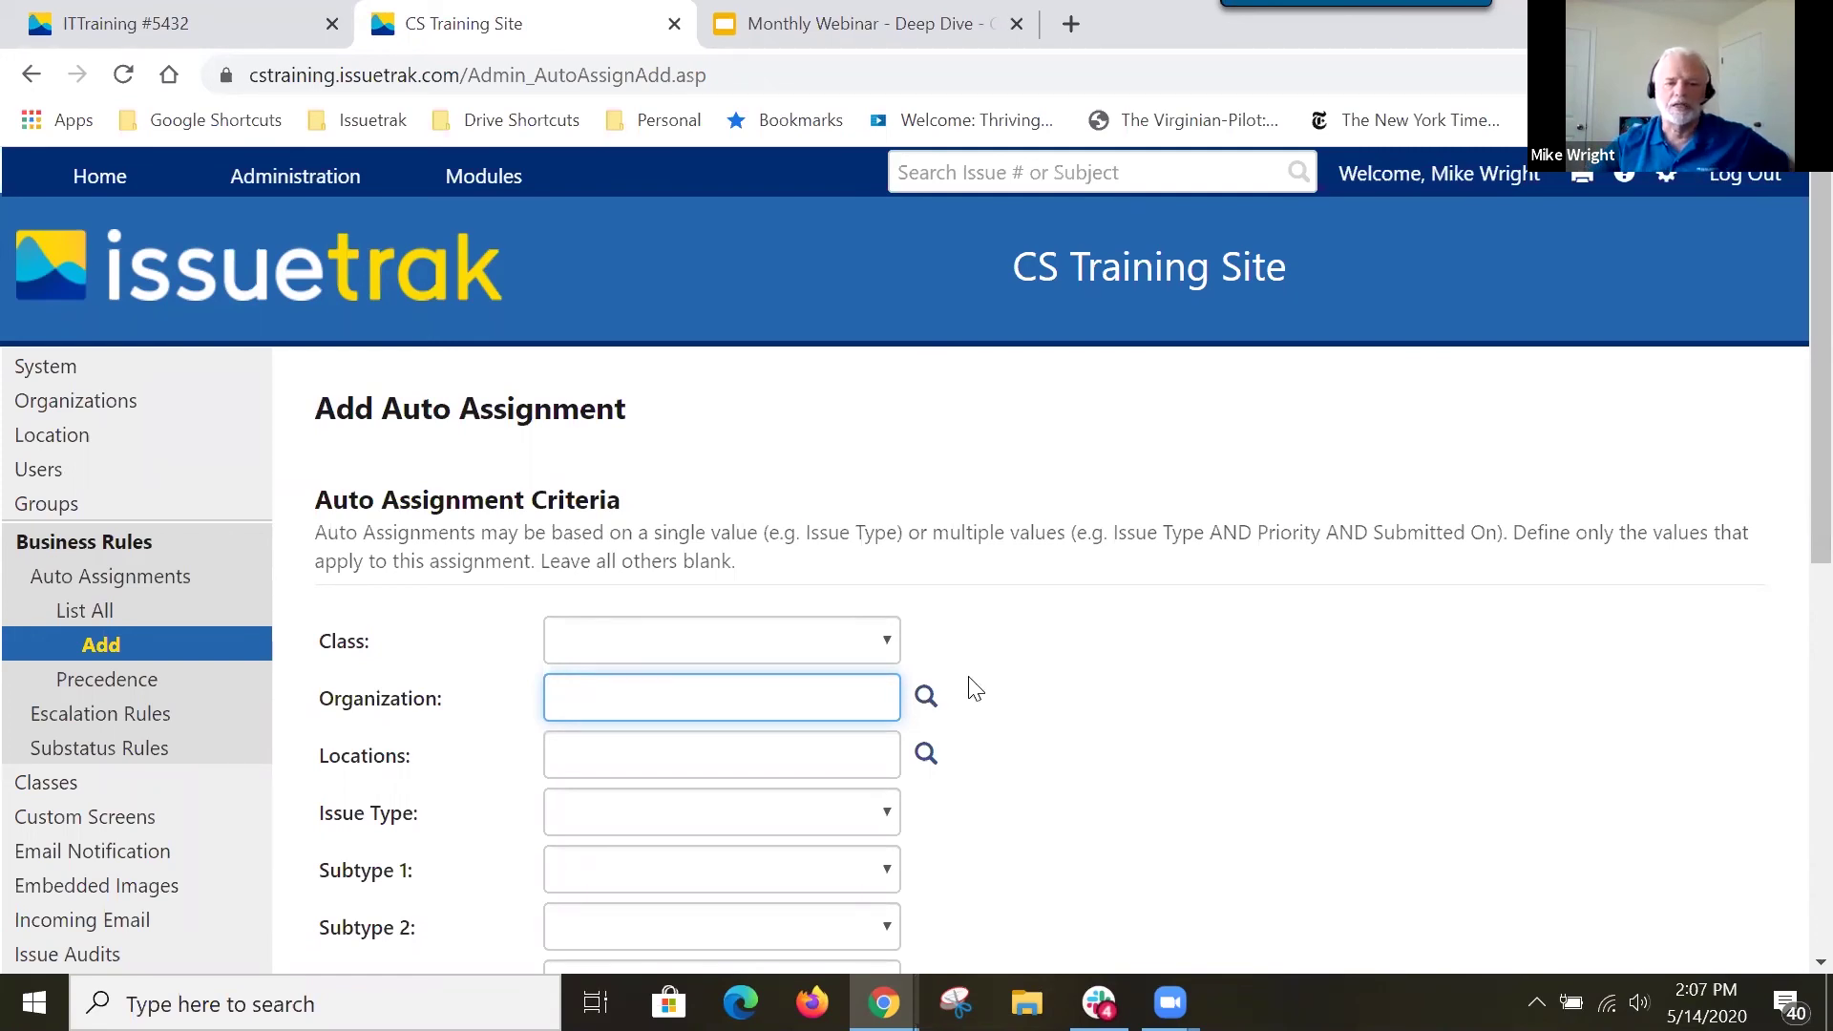
click(888, 823)
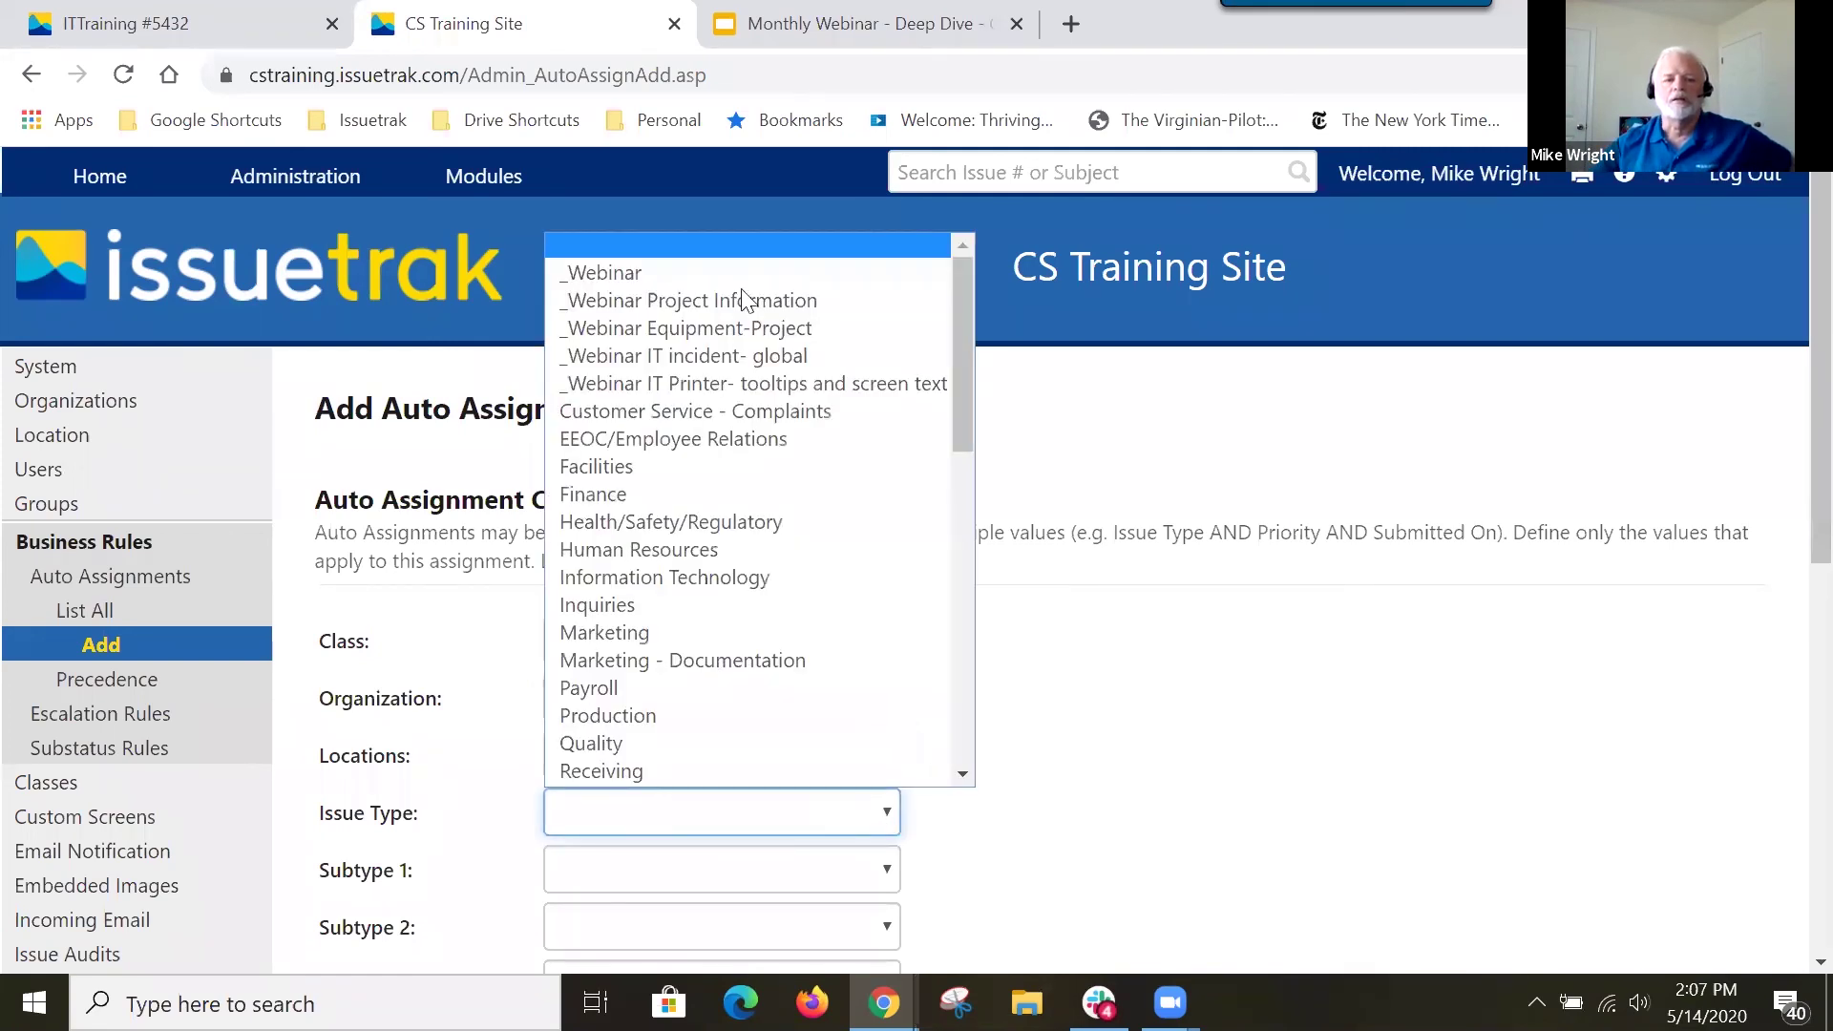
scroll(747, 299, down, 1)
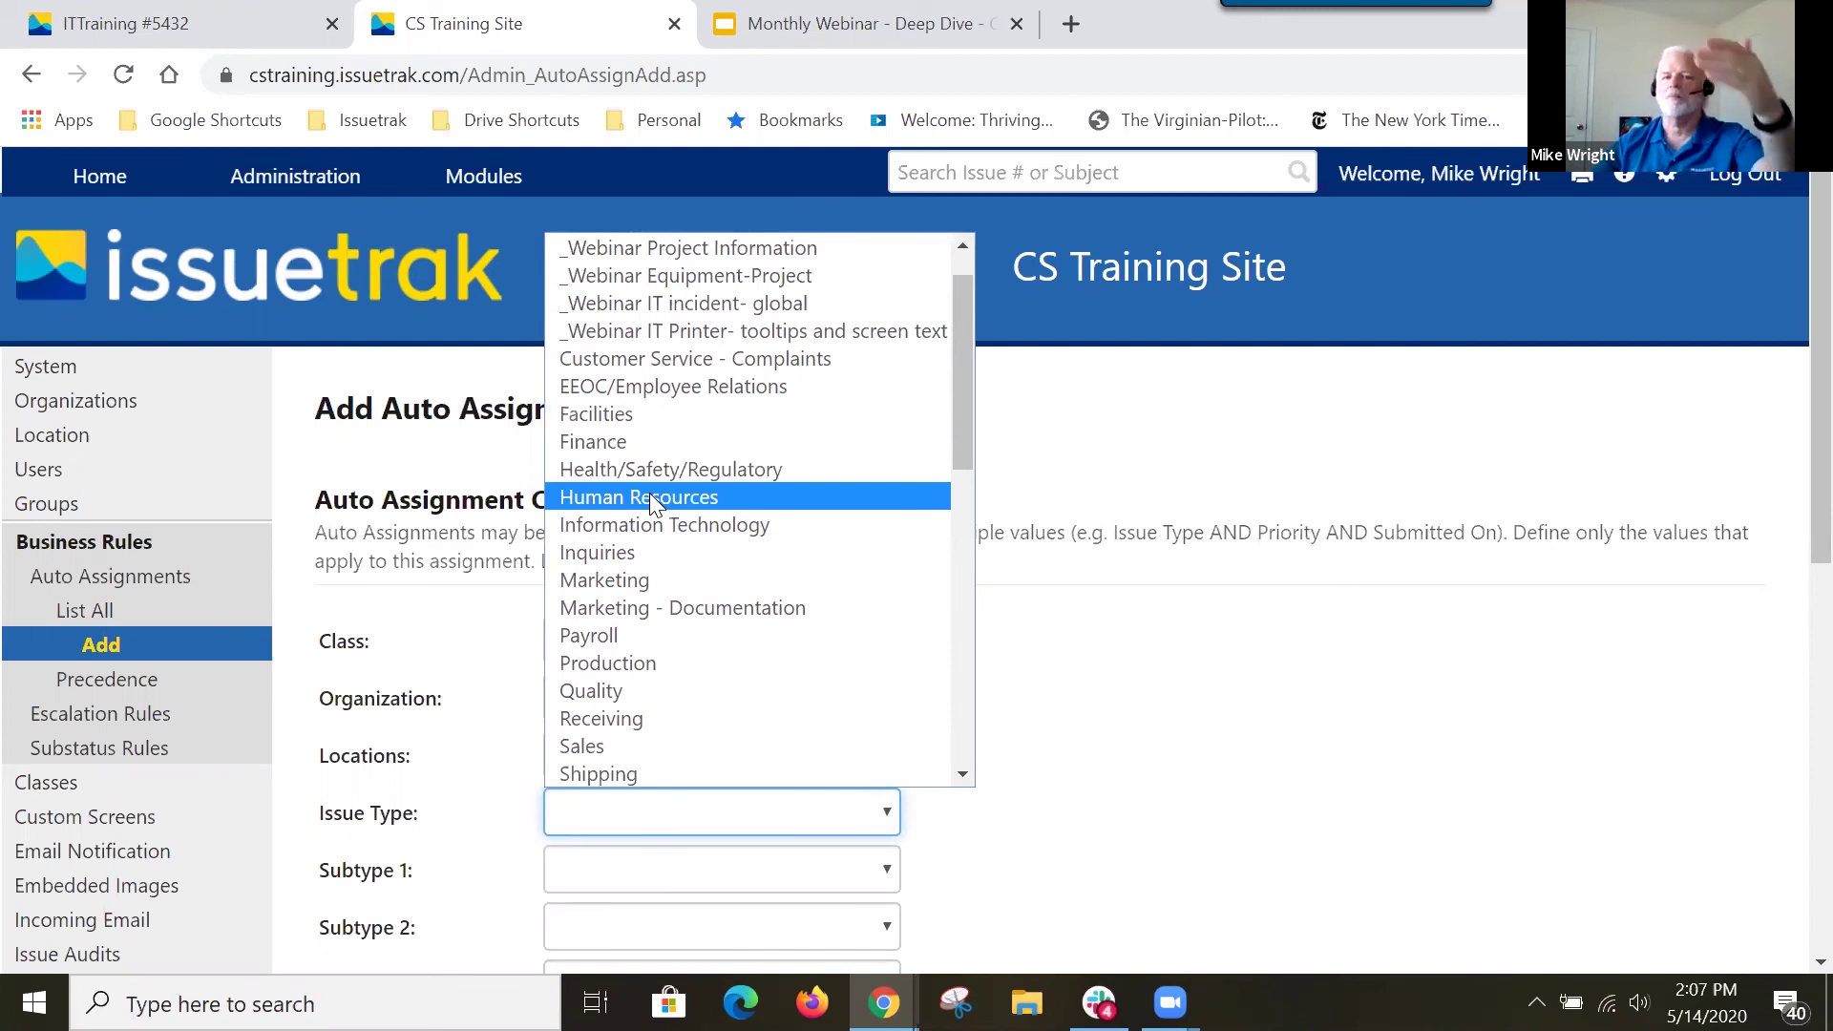
click(1139, 687)
scroll(1032, 563, down, 2)
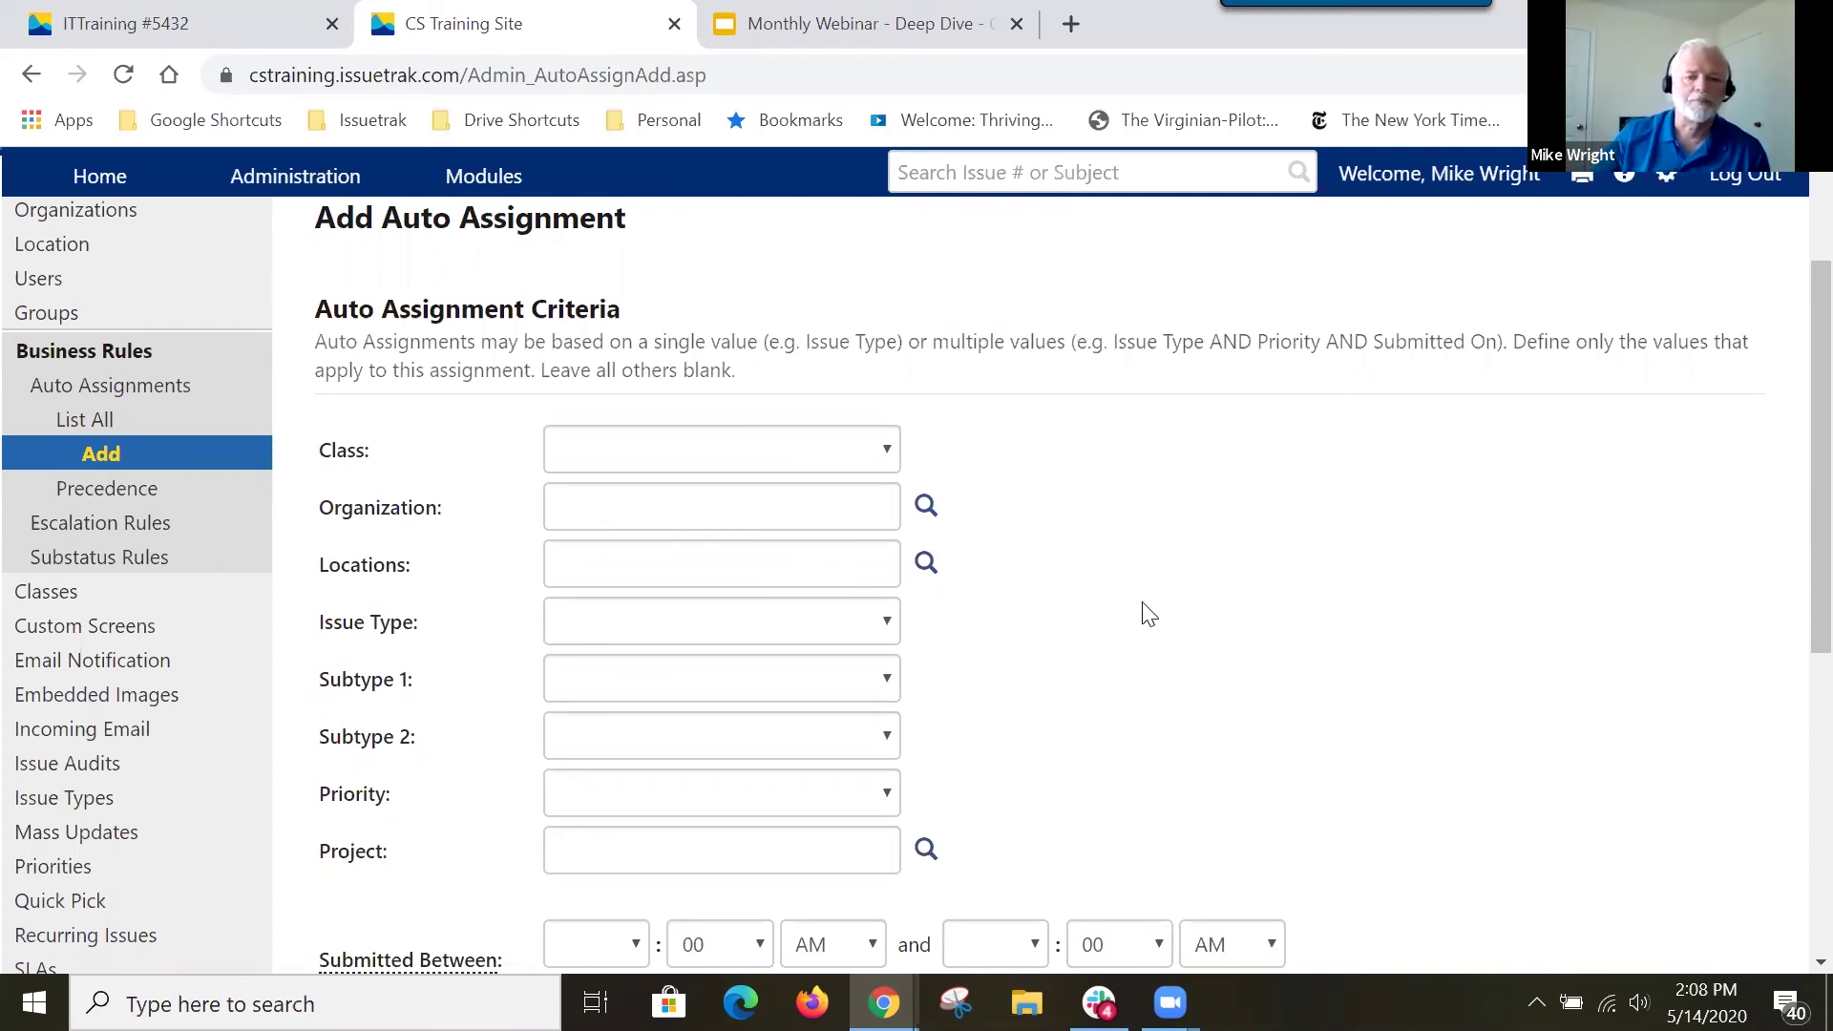
Set the auto assignment criteria to Critical priority and issues submitted on Saturday and Sunday.
scroll(1145, 614, down, 4)
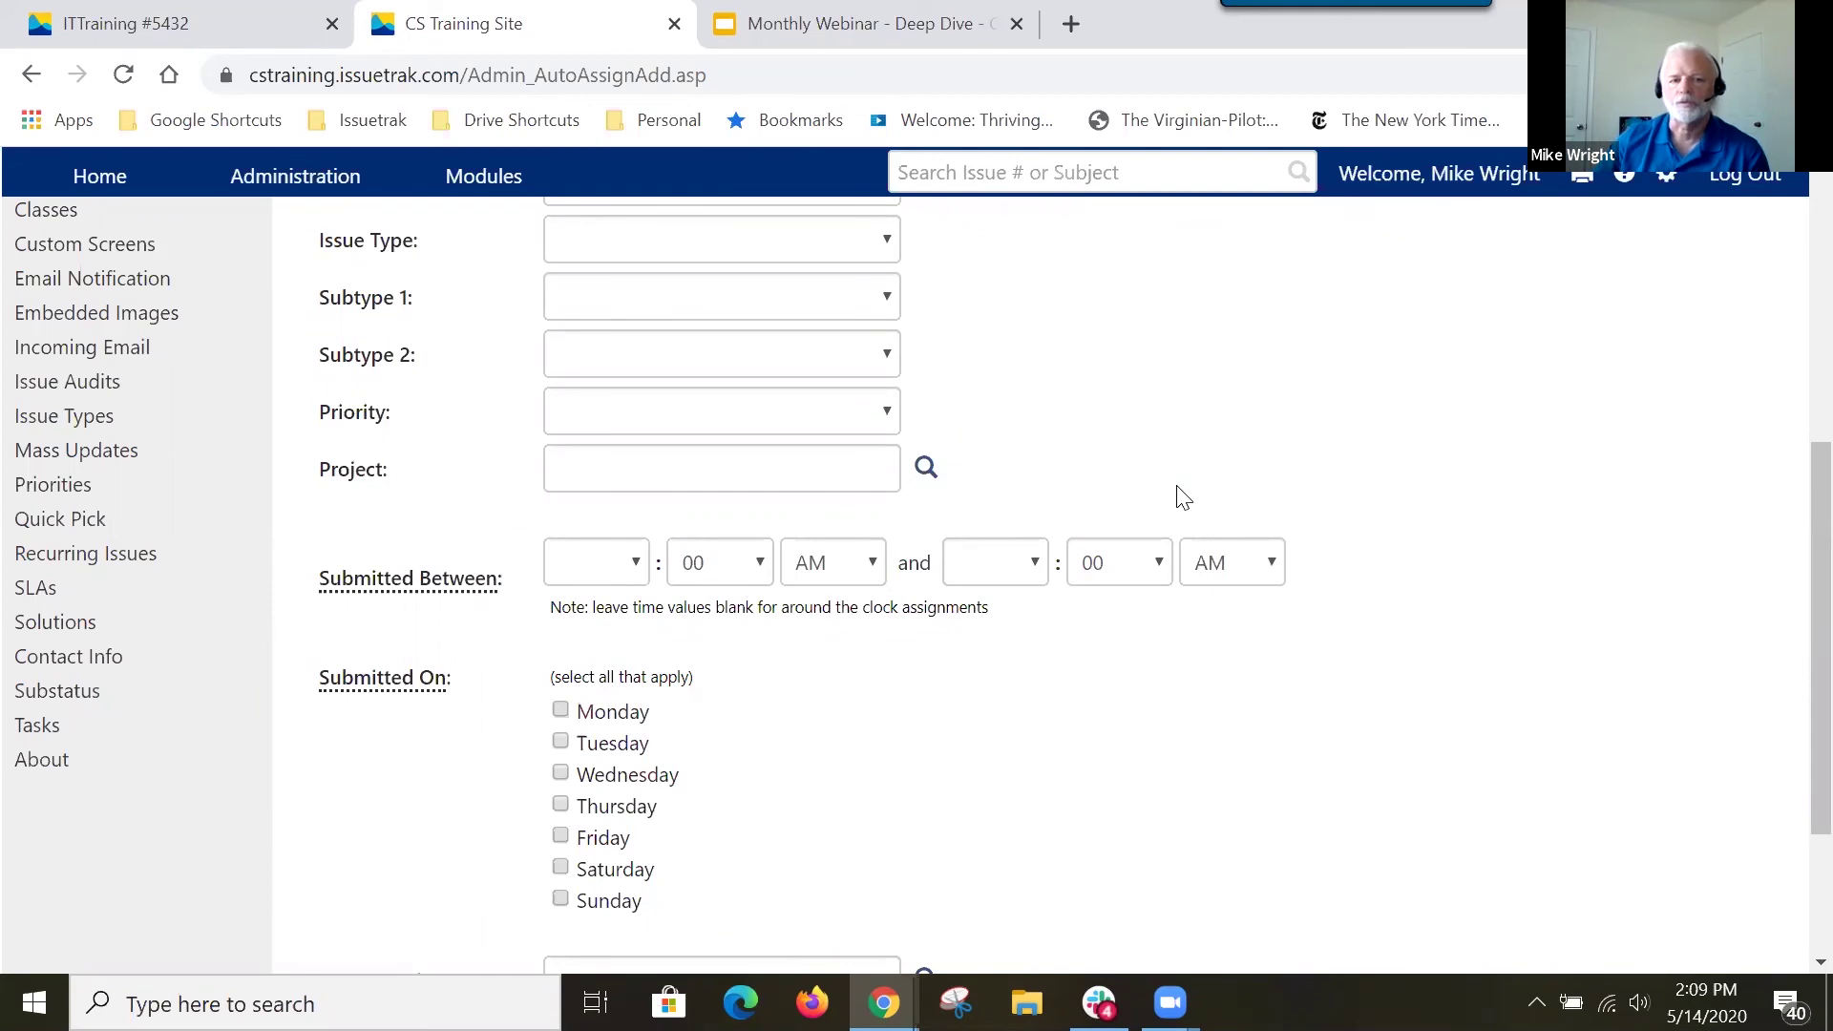
scroll(1182, 497, up, 2)
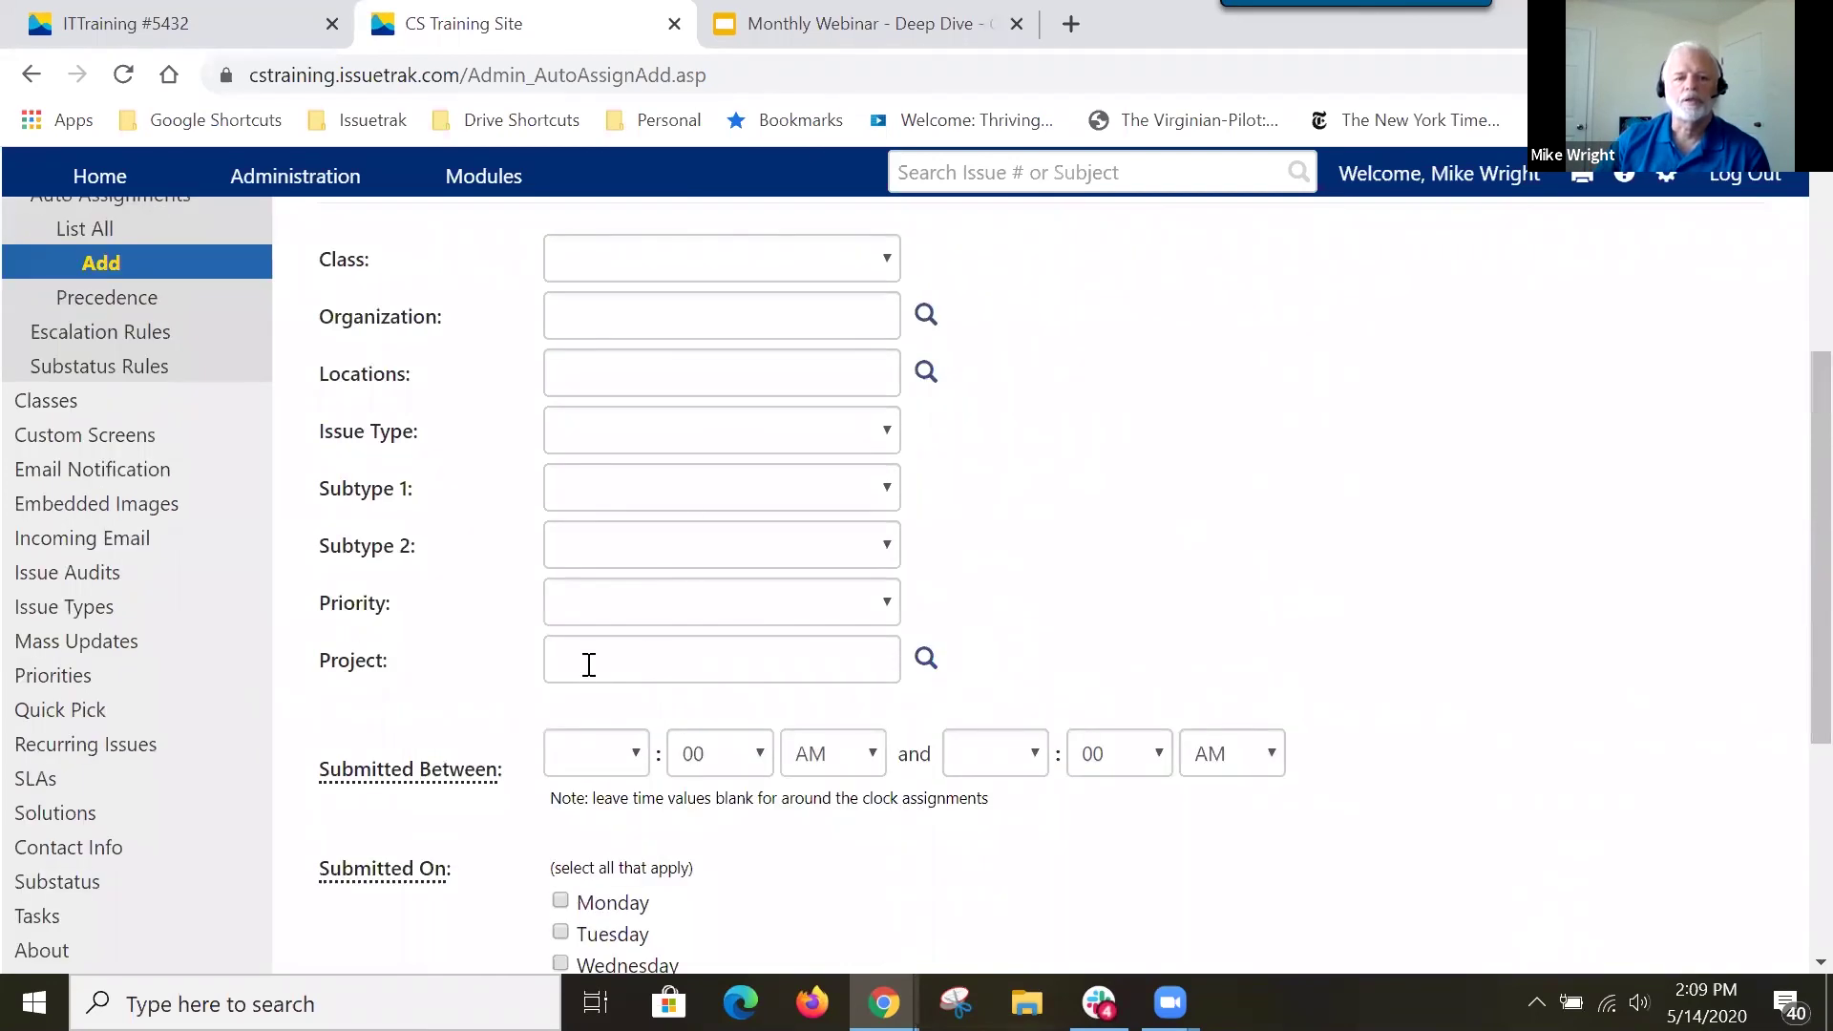
click(861, 603)
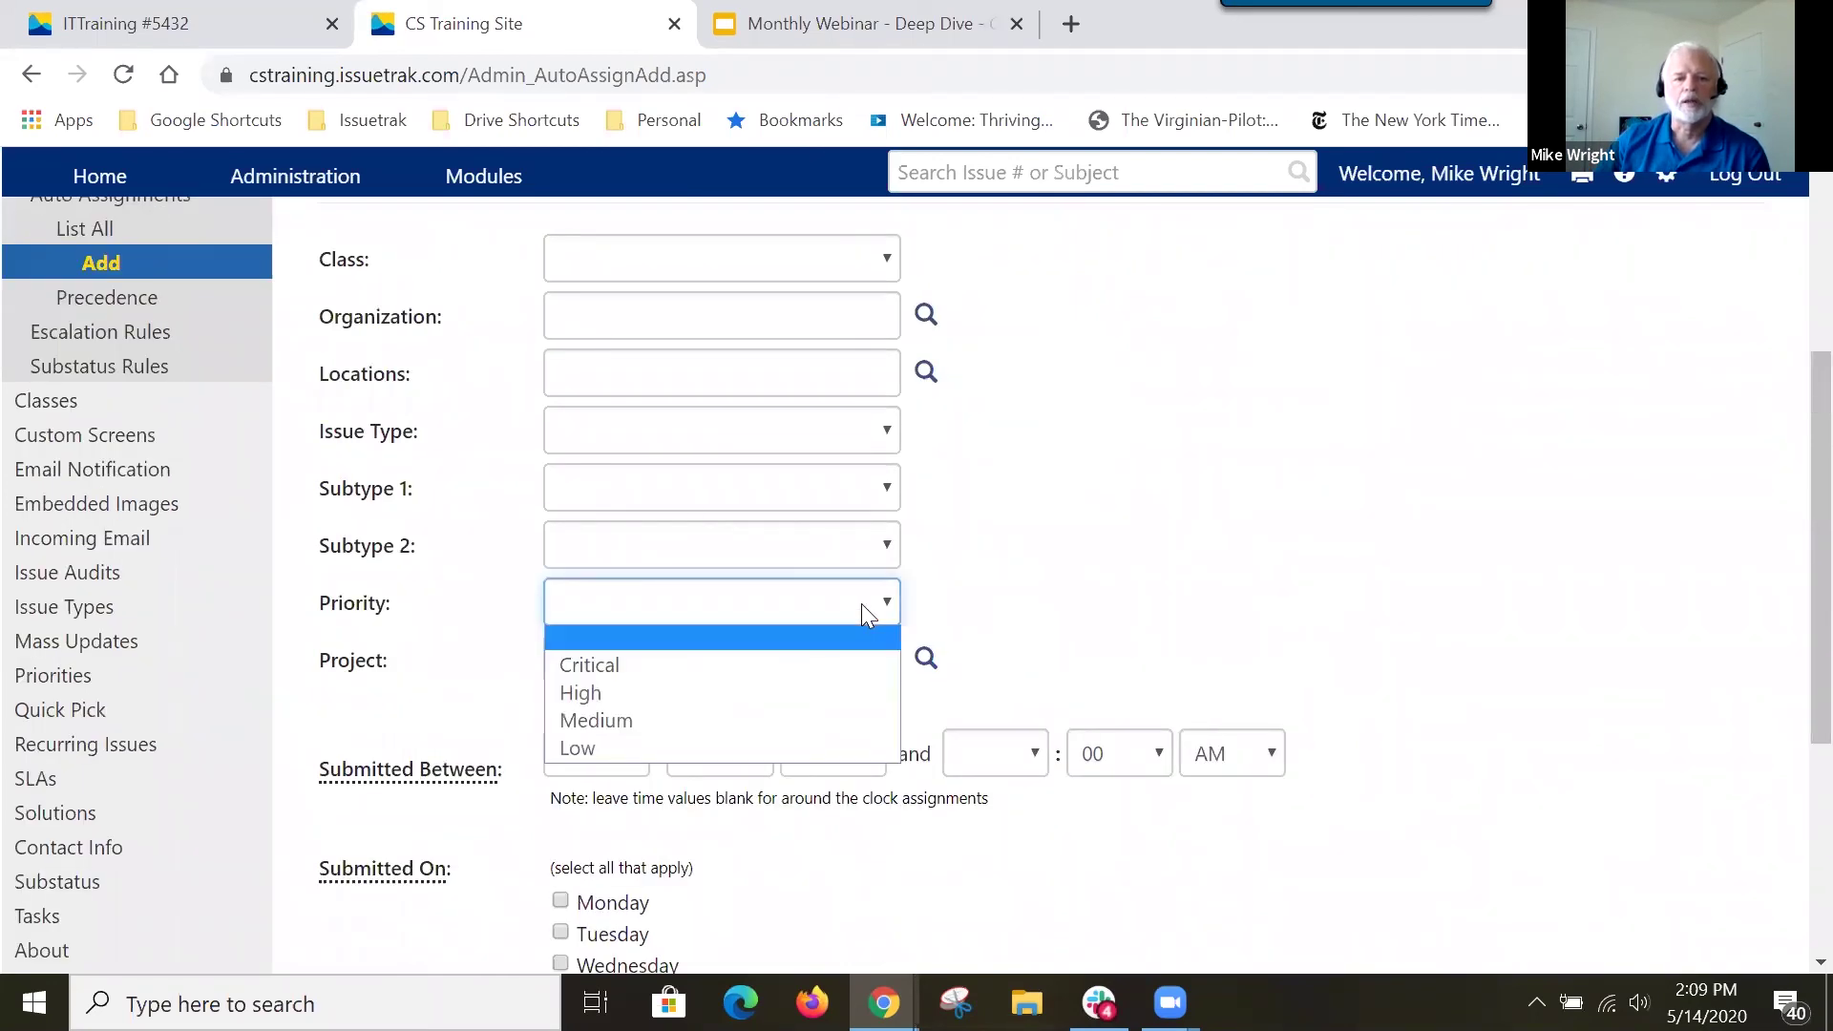
click(620, 666)
scroll(850, 868, down, 2)
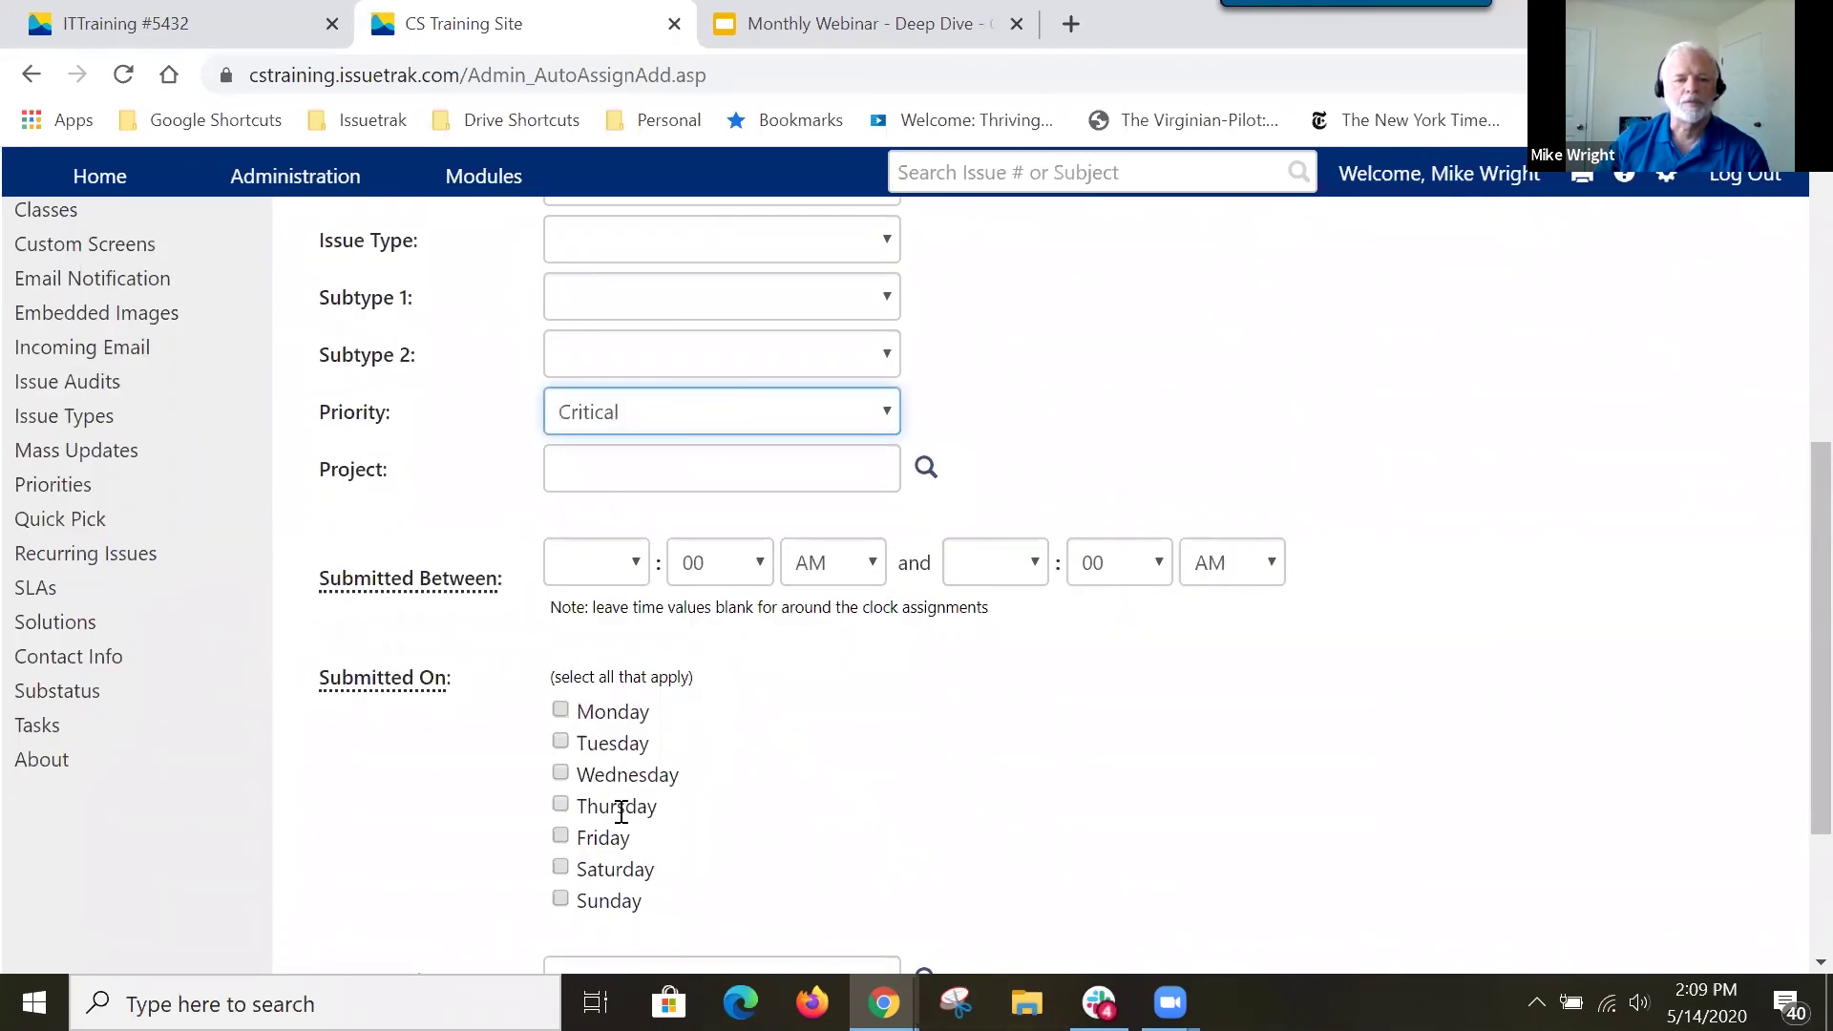
click(562, 867)
click(561, 900)
Choose Transportation Manager as the user to auto-assign the matching issues to.
scroll(821, 793, down, 3)
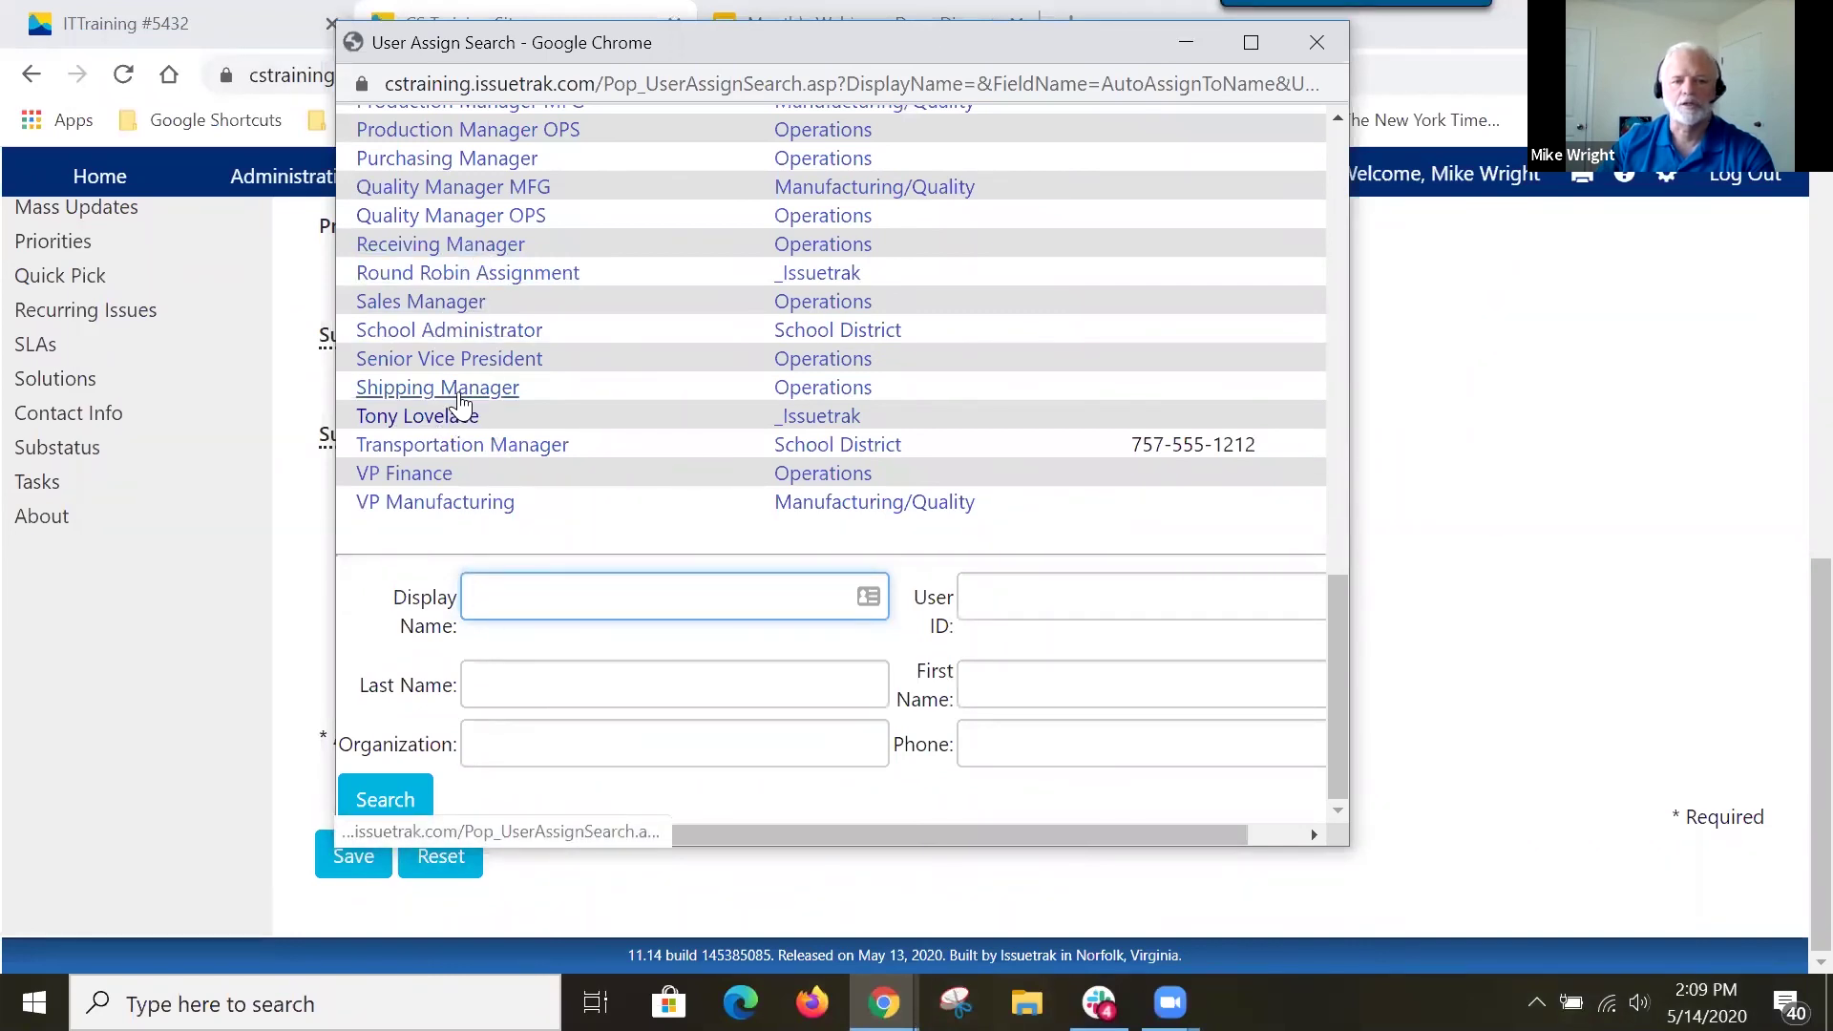
click(468, 446)
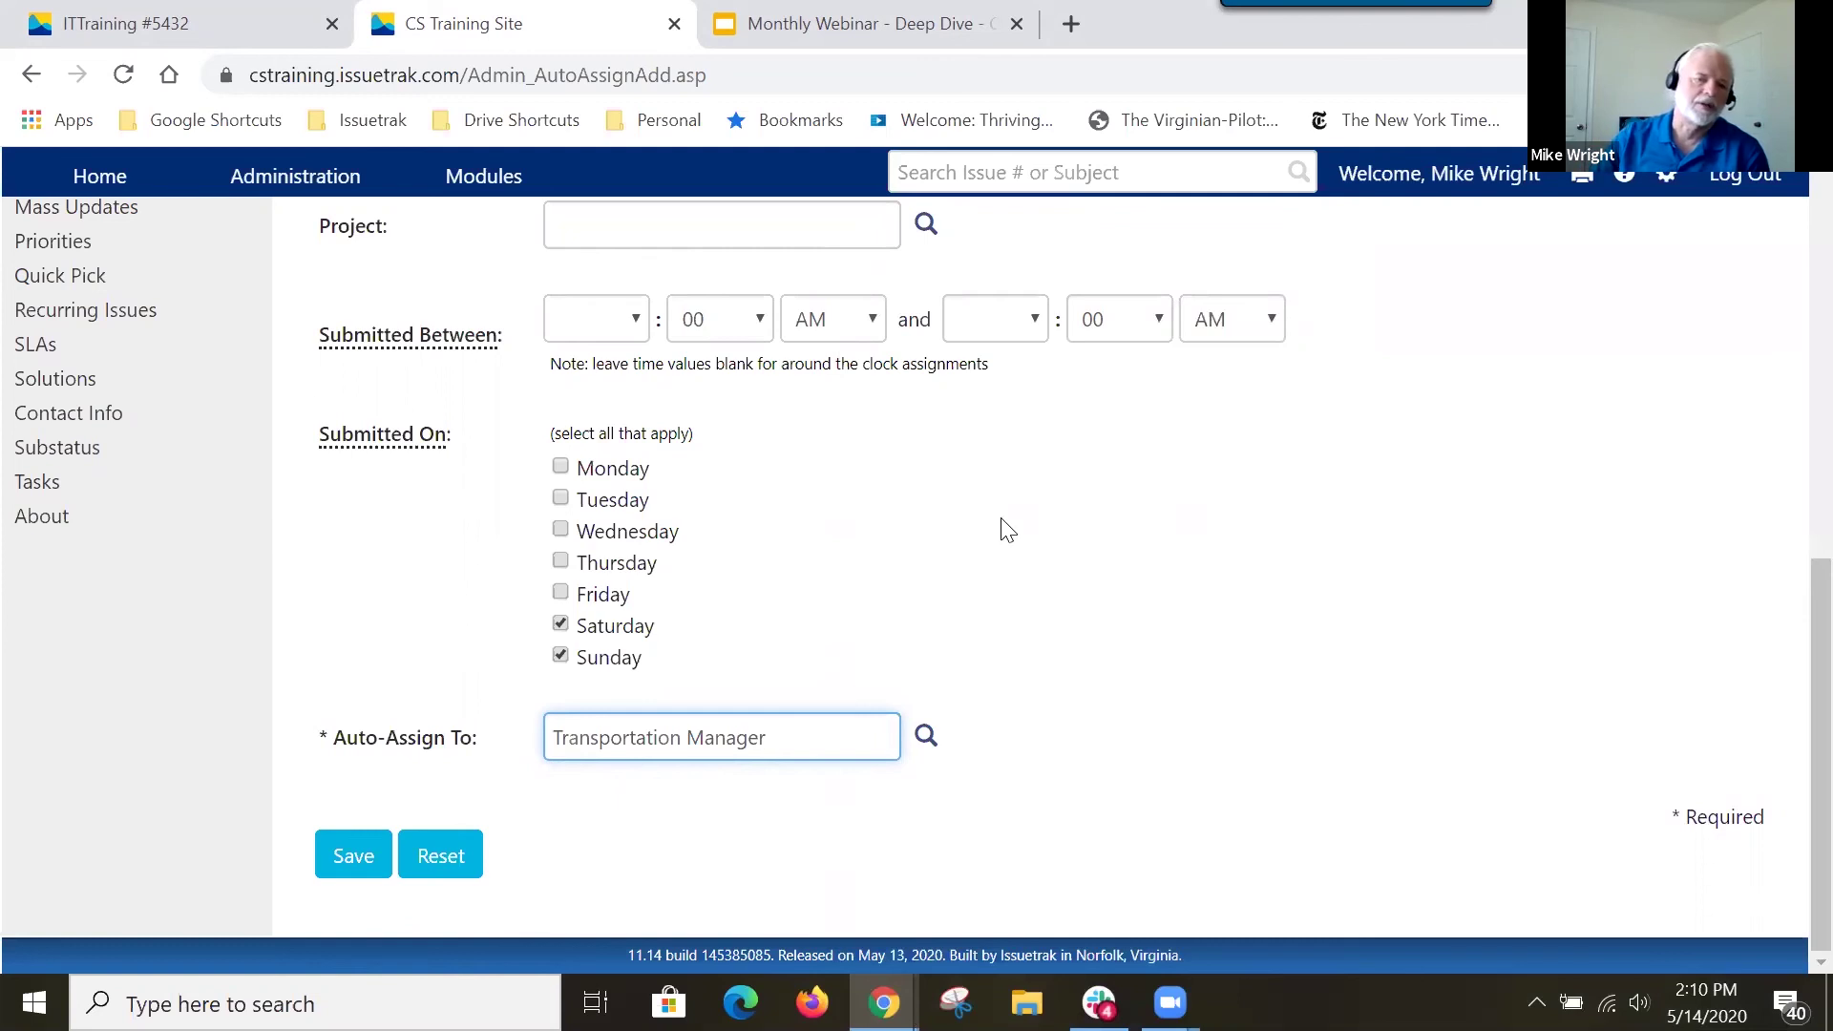
click(954, 531)
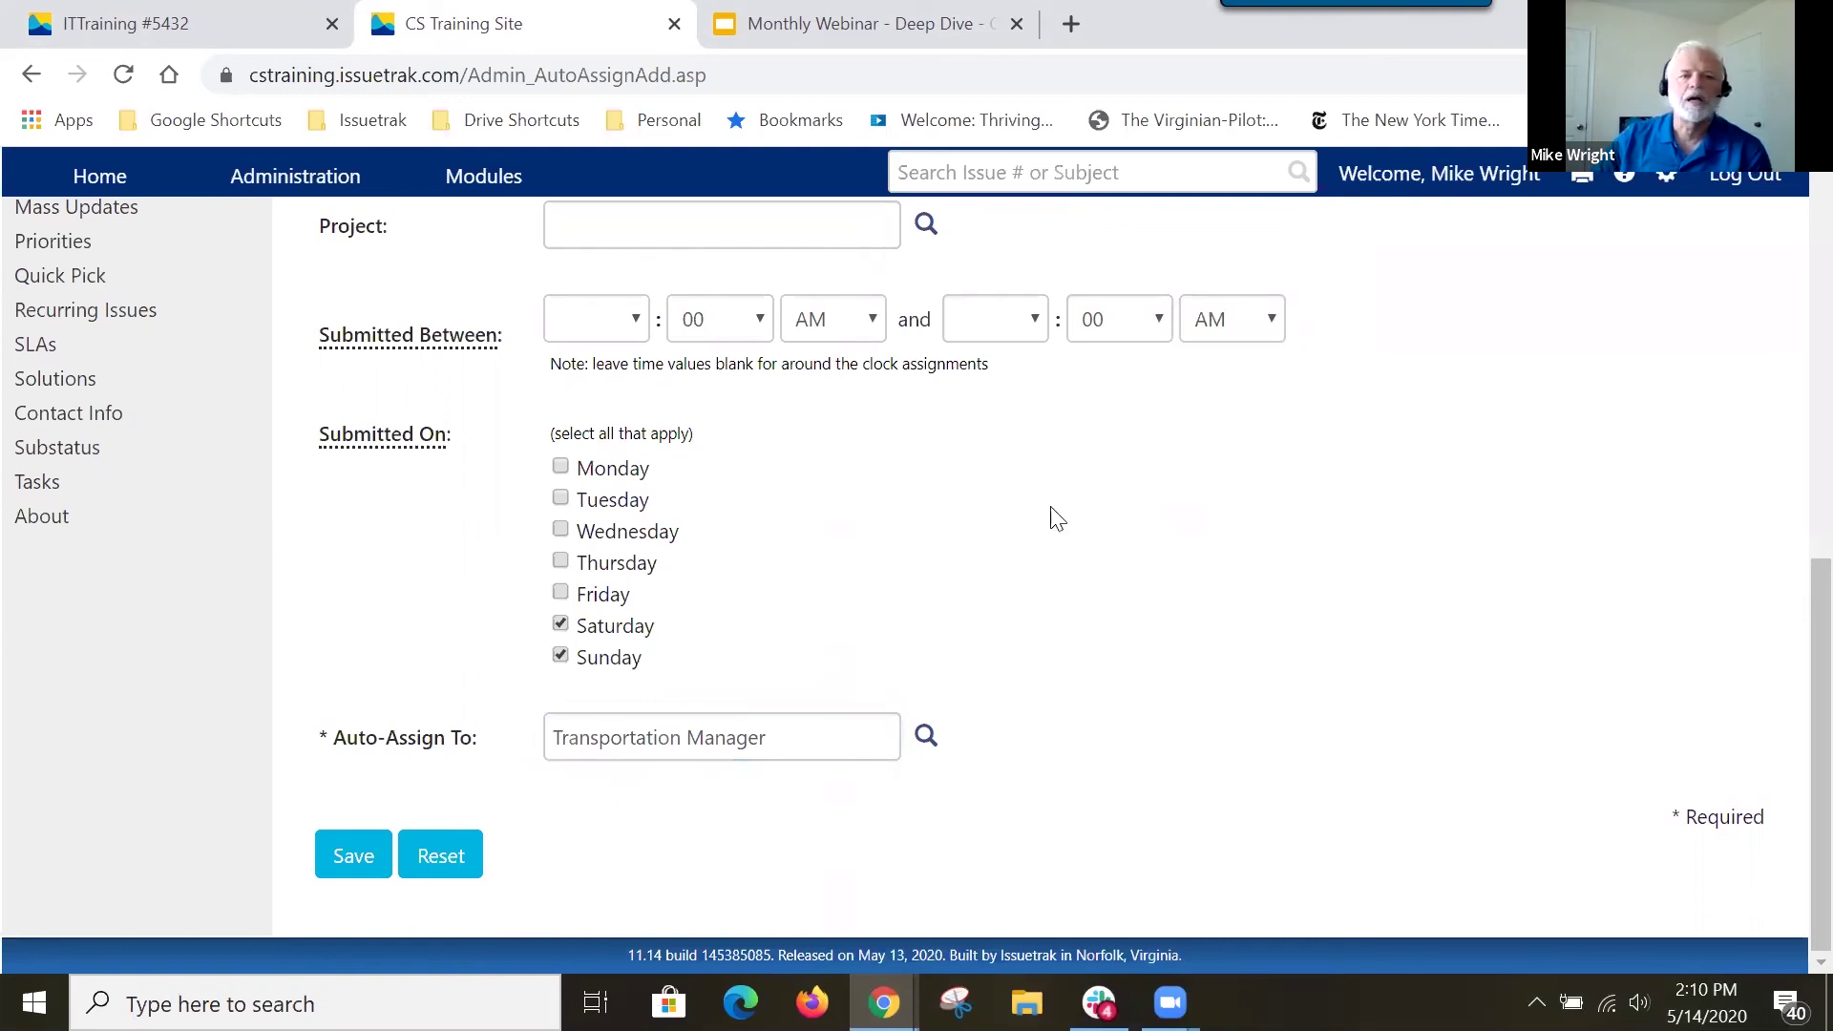
Clear Saturday and Sunday from the auto assignment's submission days.
scroll(748, 356, up, 2)
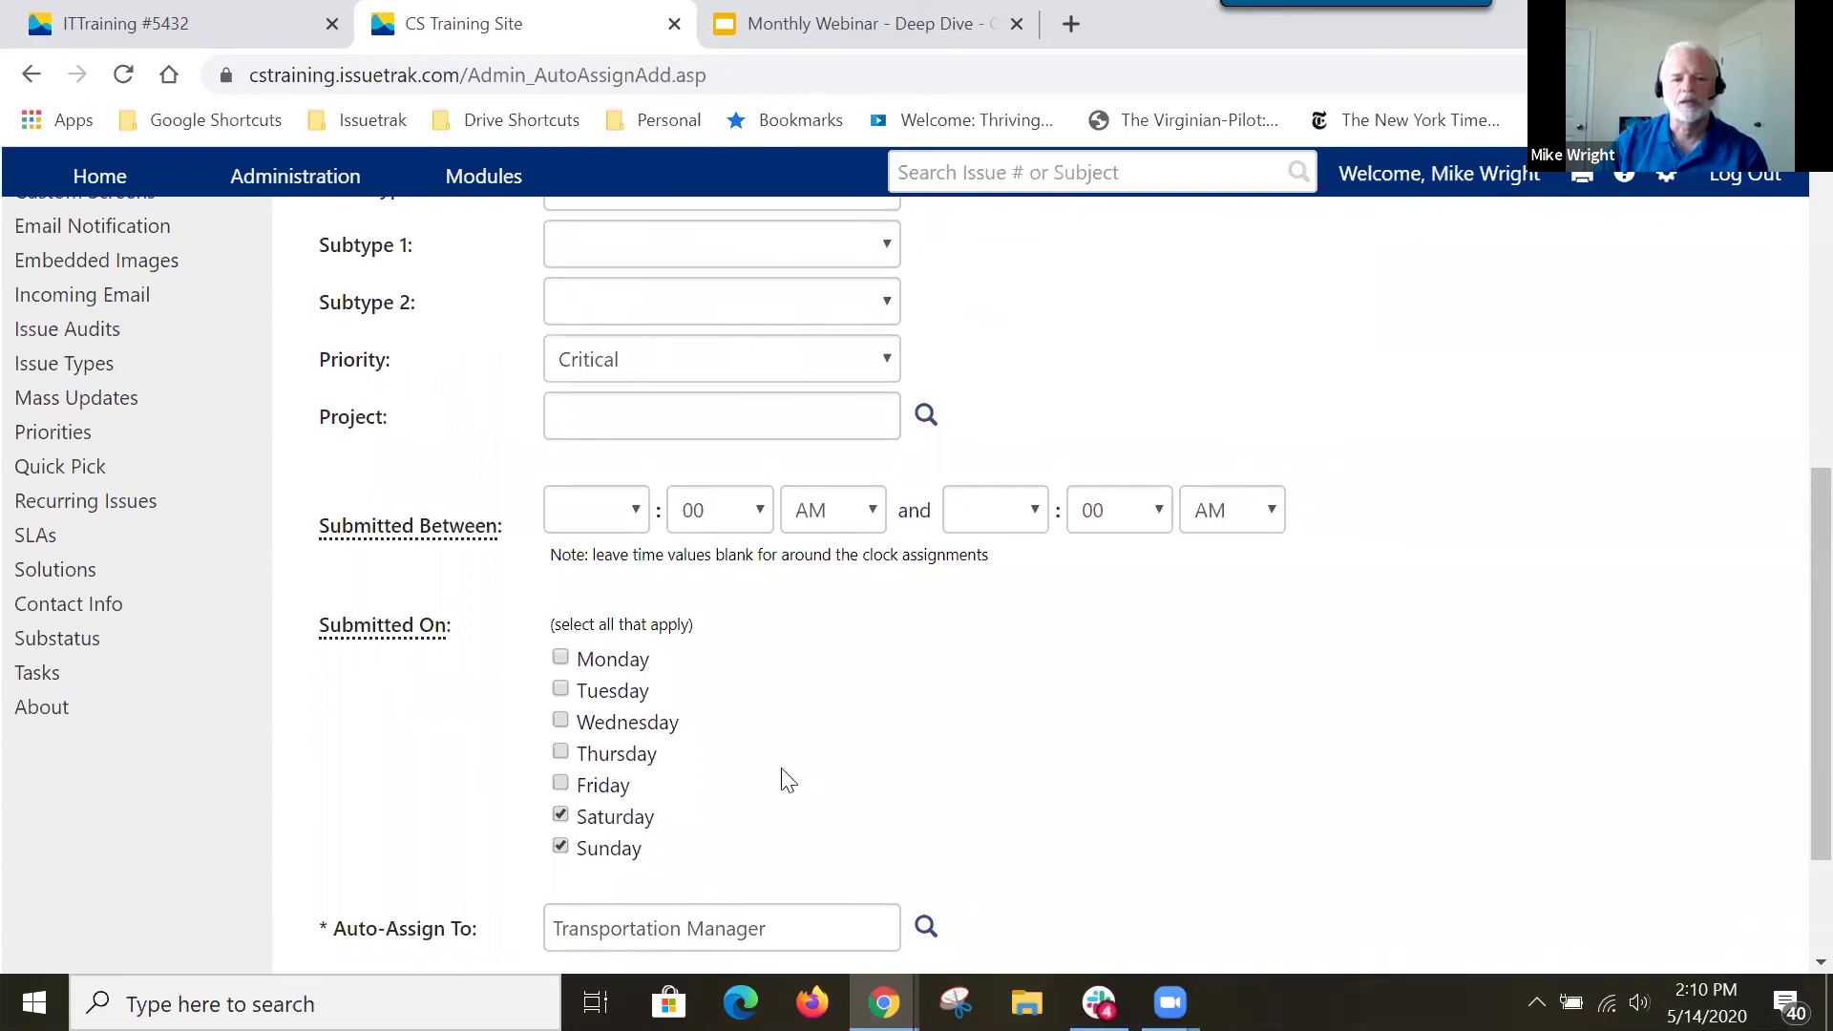
click(561, 814)
click(560, 847)
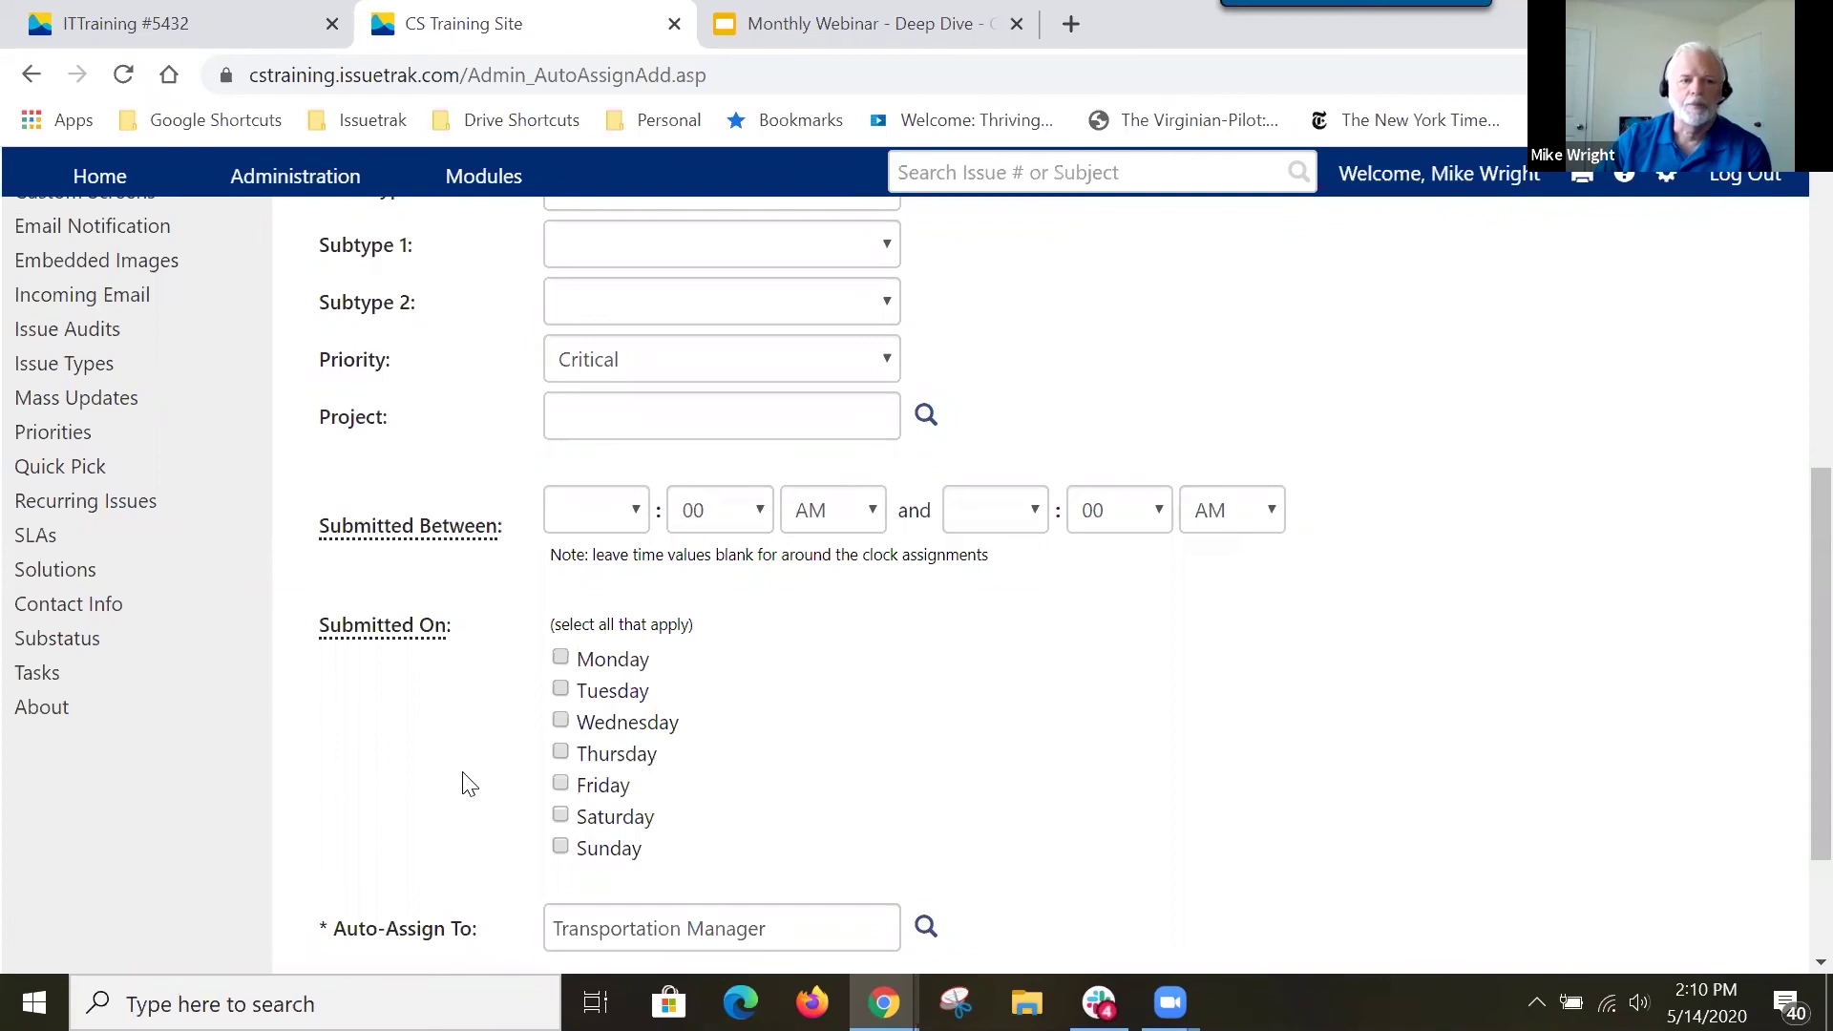
scroll(468, 783, up, 3)
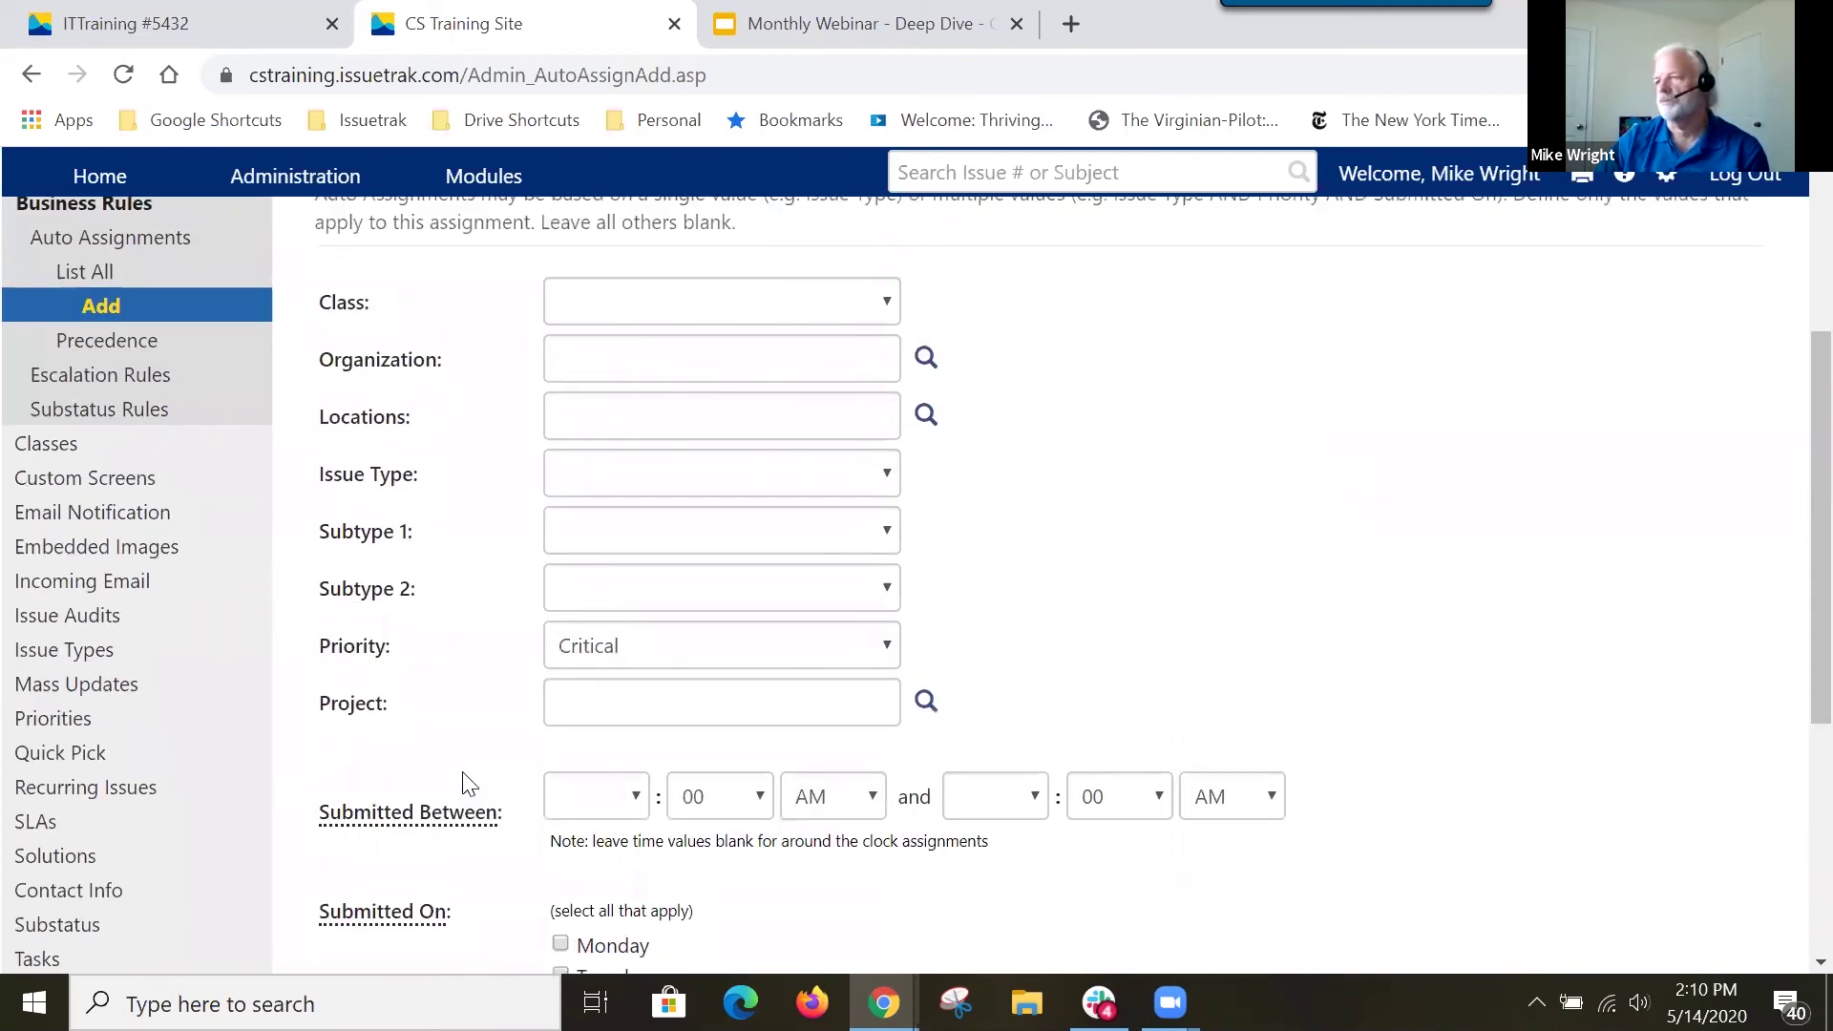
Open the auto assignment precedence settings and review the ranking of the criteria, especially Priority and Organization.
click(124, 353)
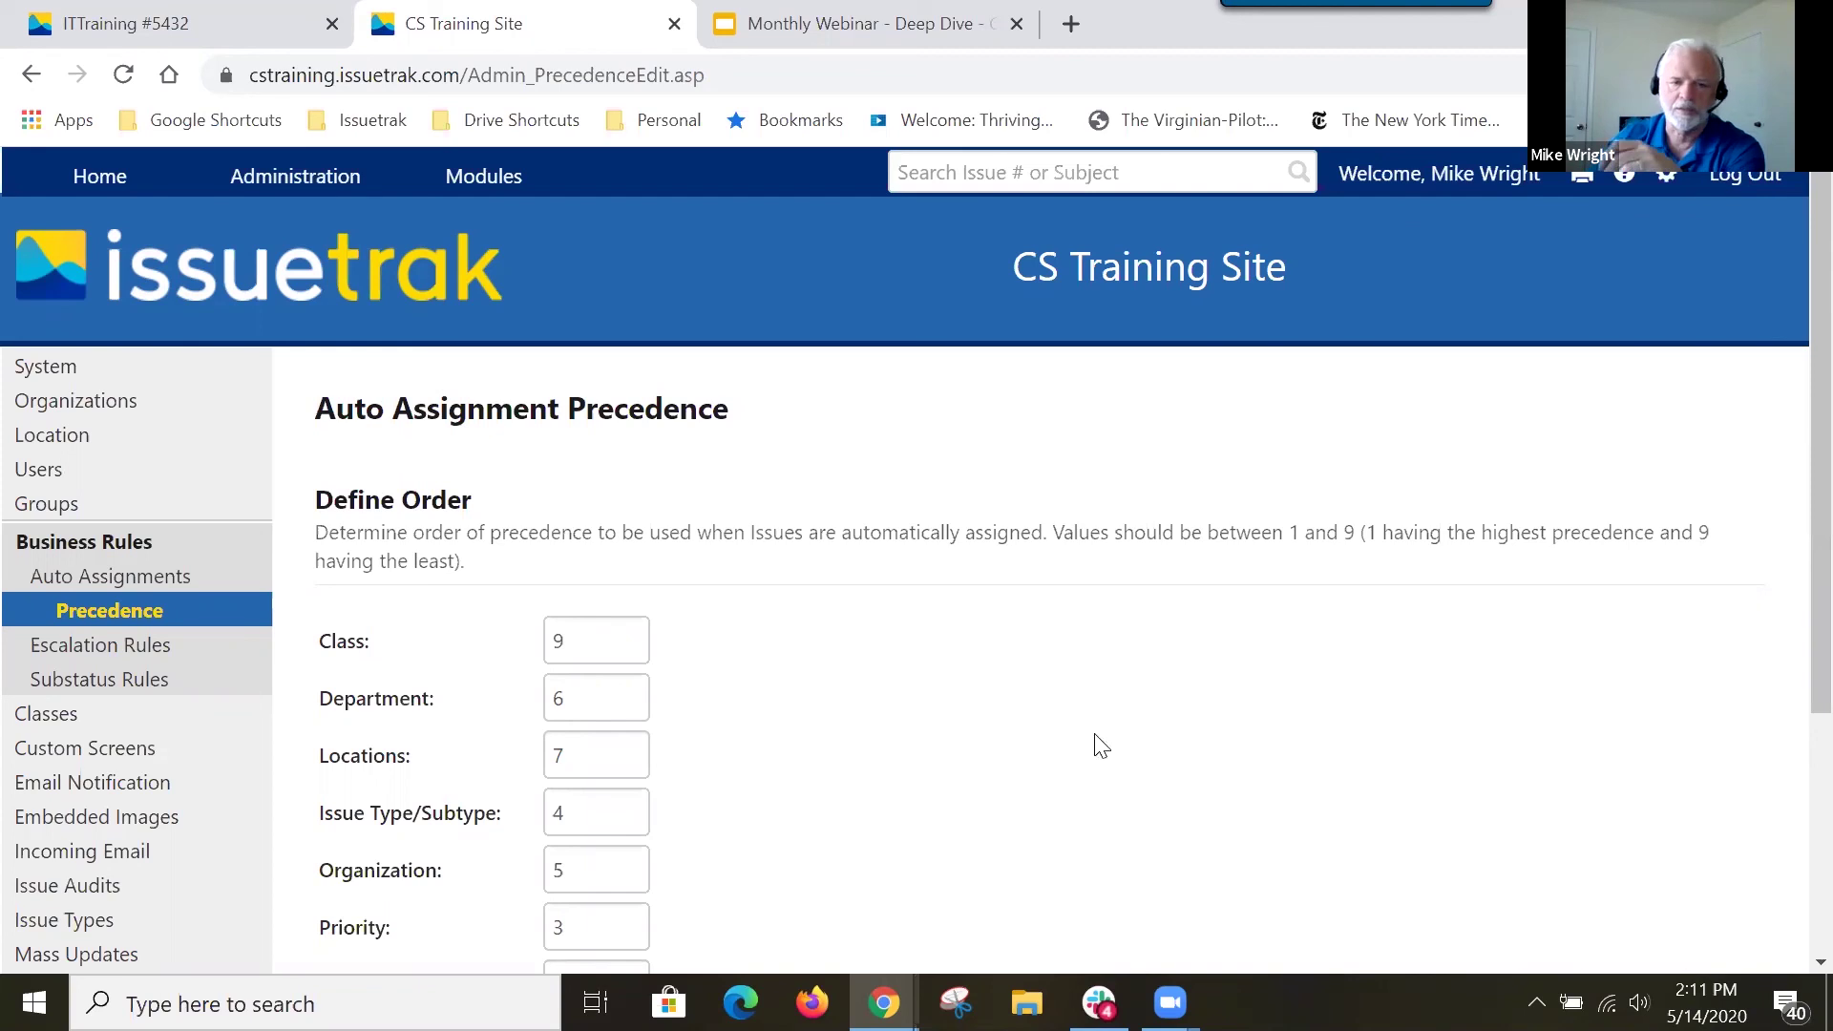
scroll(1007, 767, down, 3)
scroll(1007, 766, down, 1)
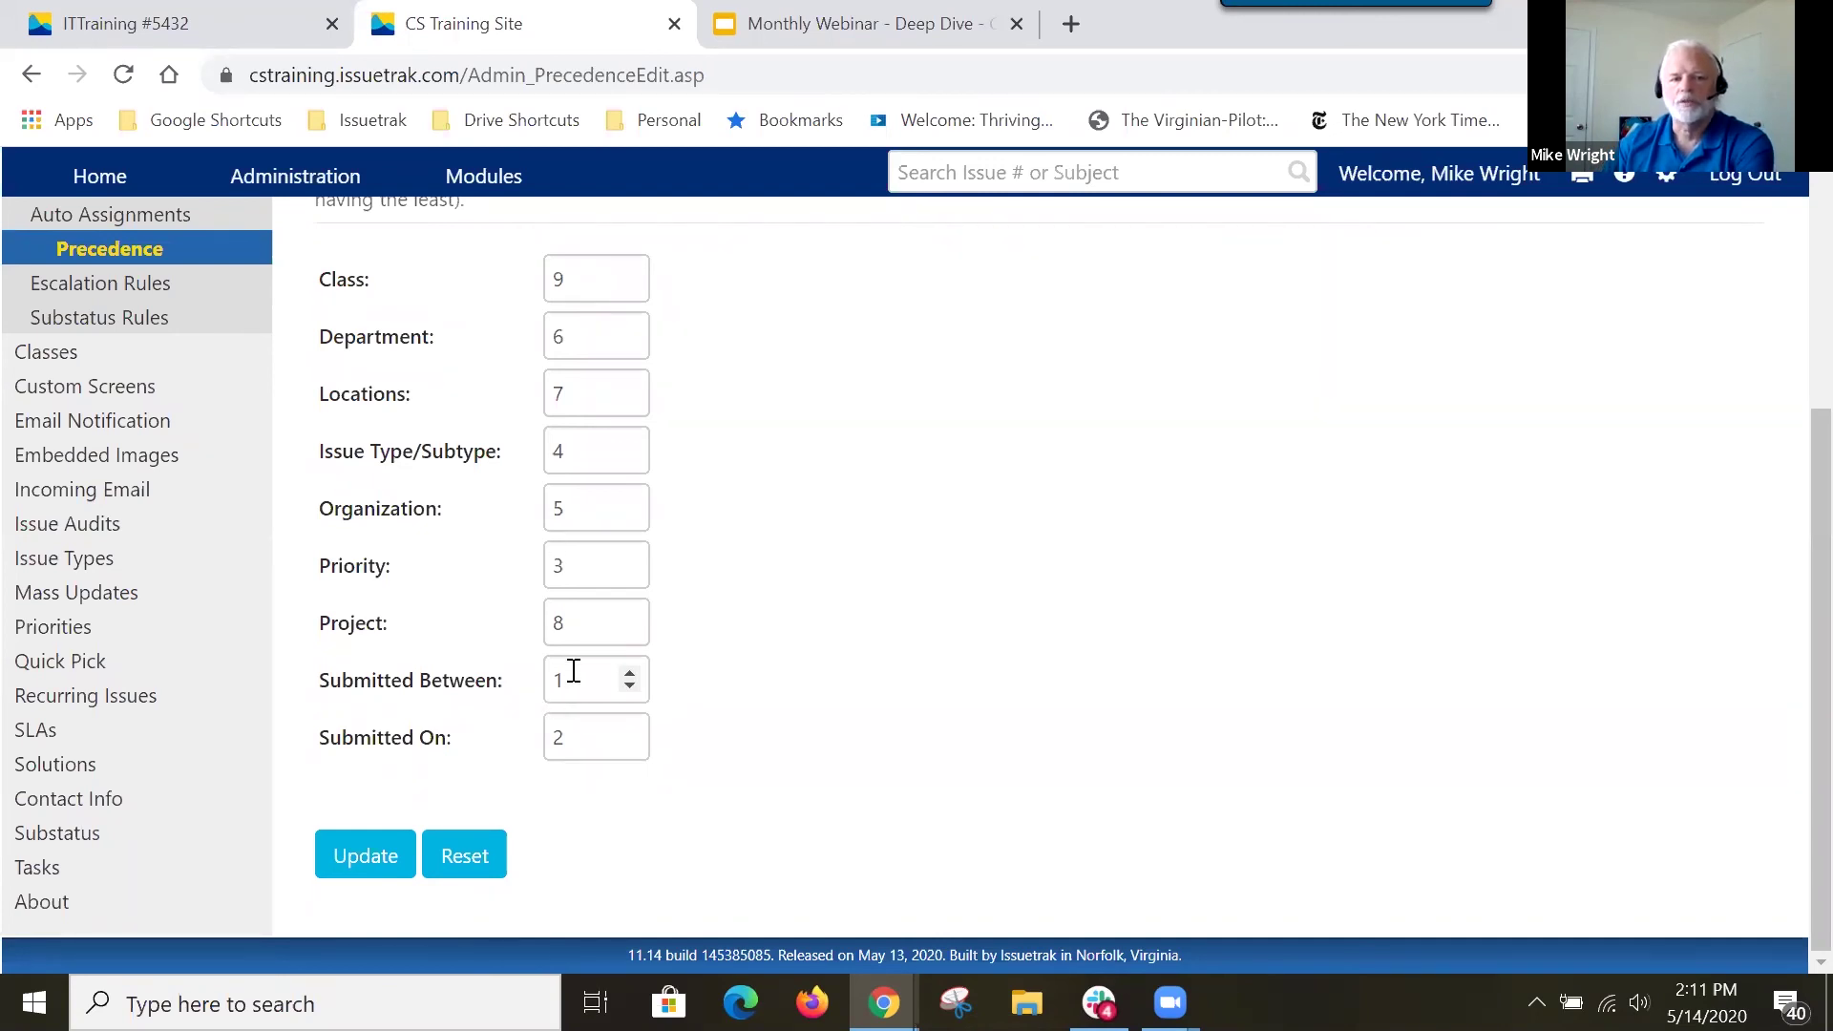
double_click(565, 567)
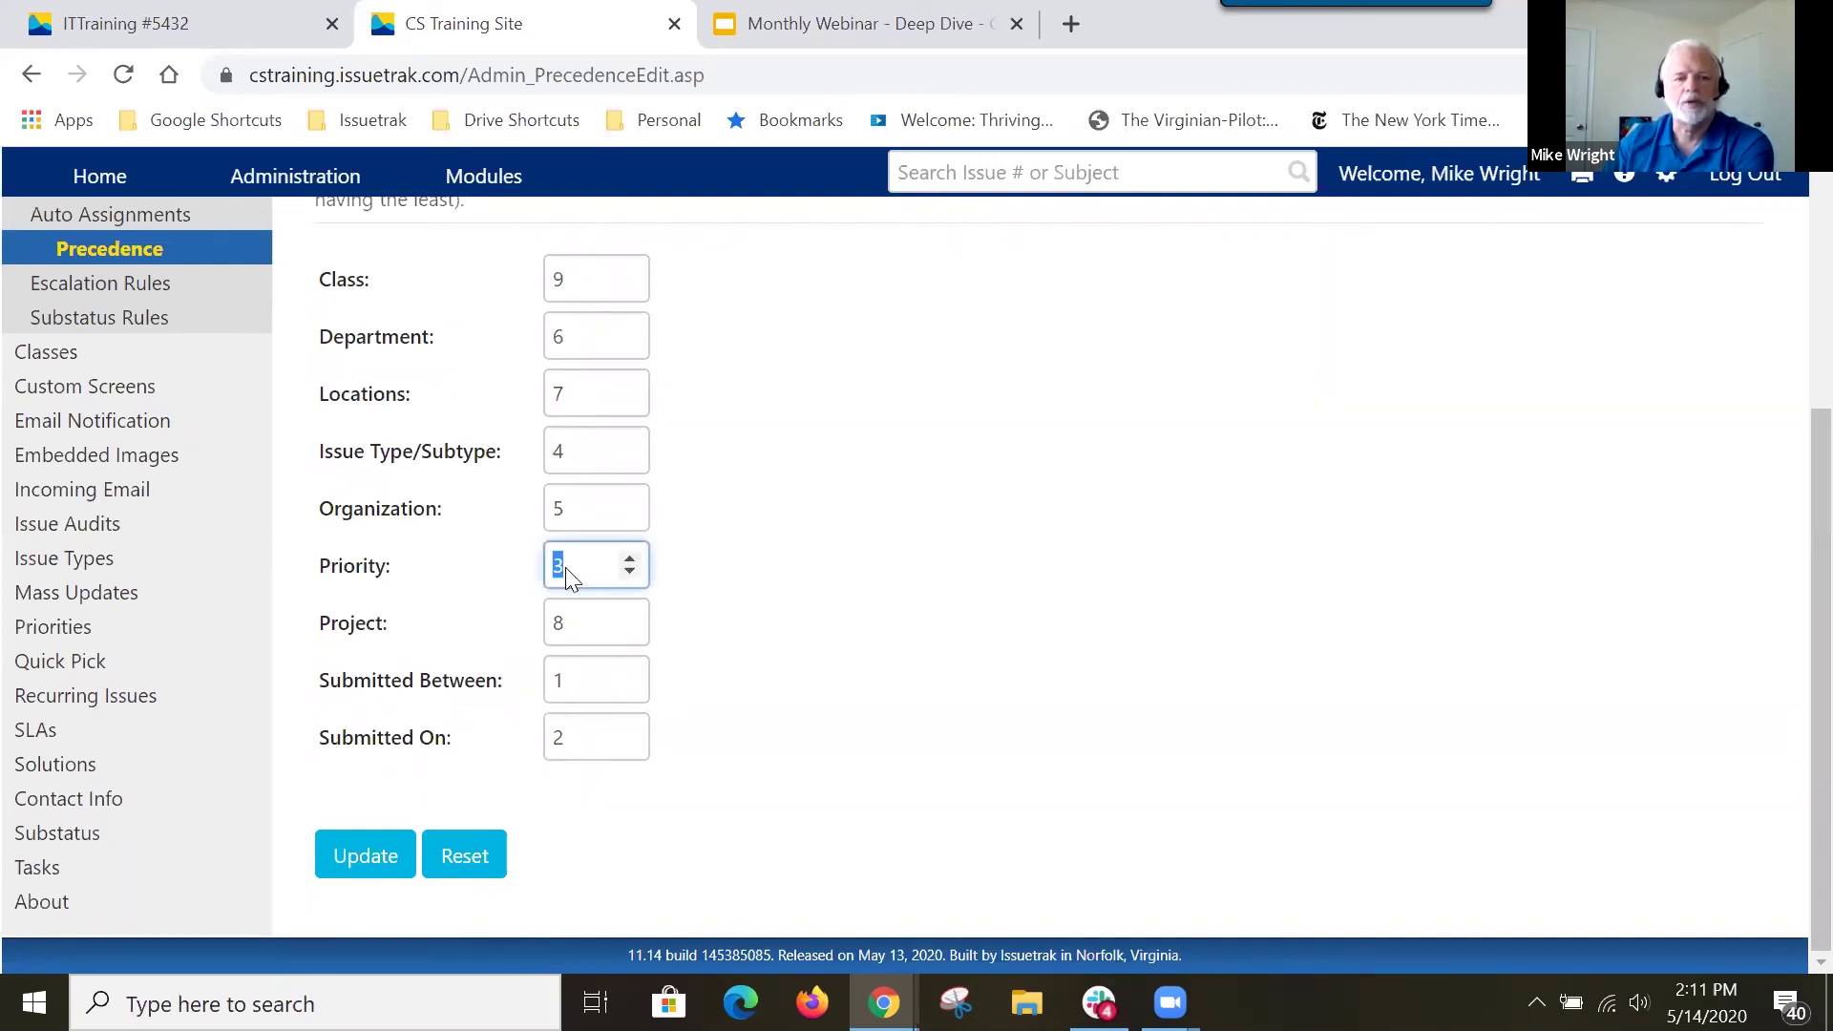
double_click(559, 508)
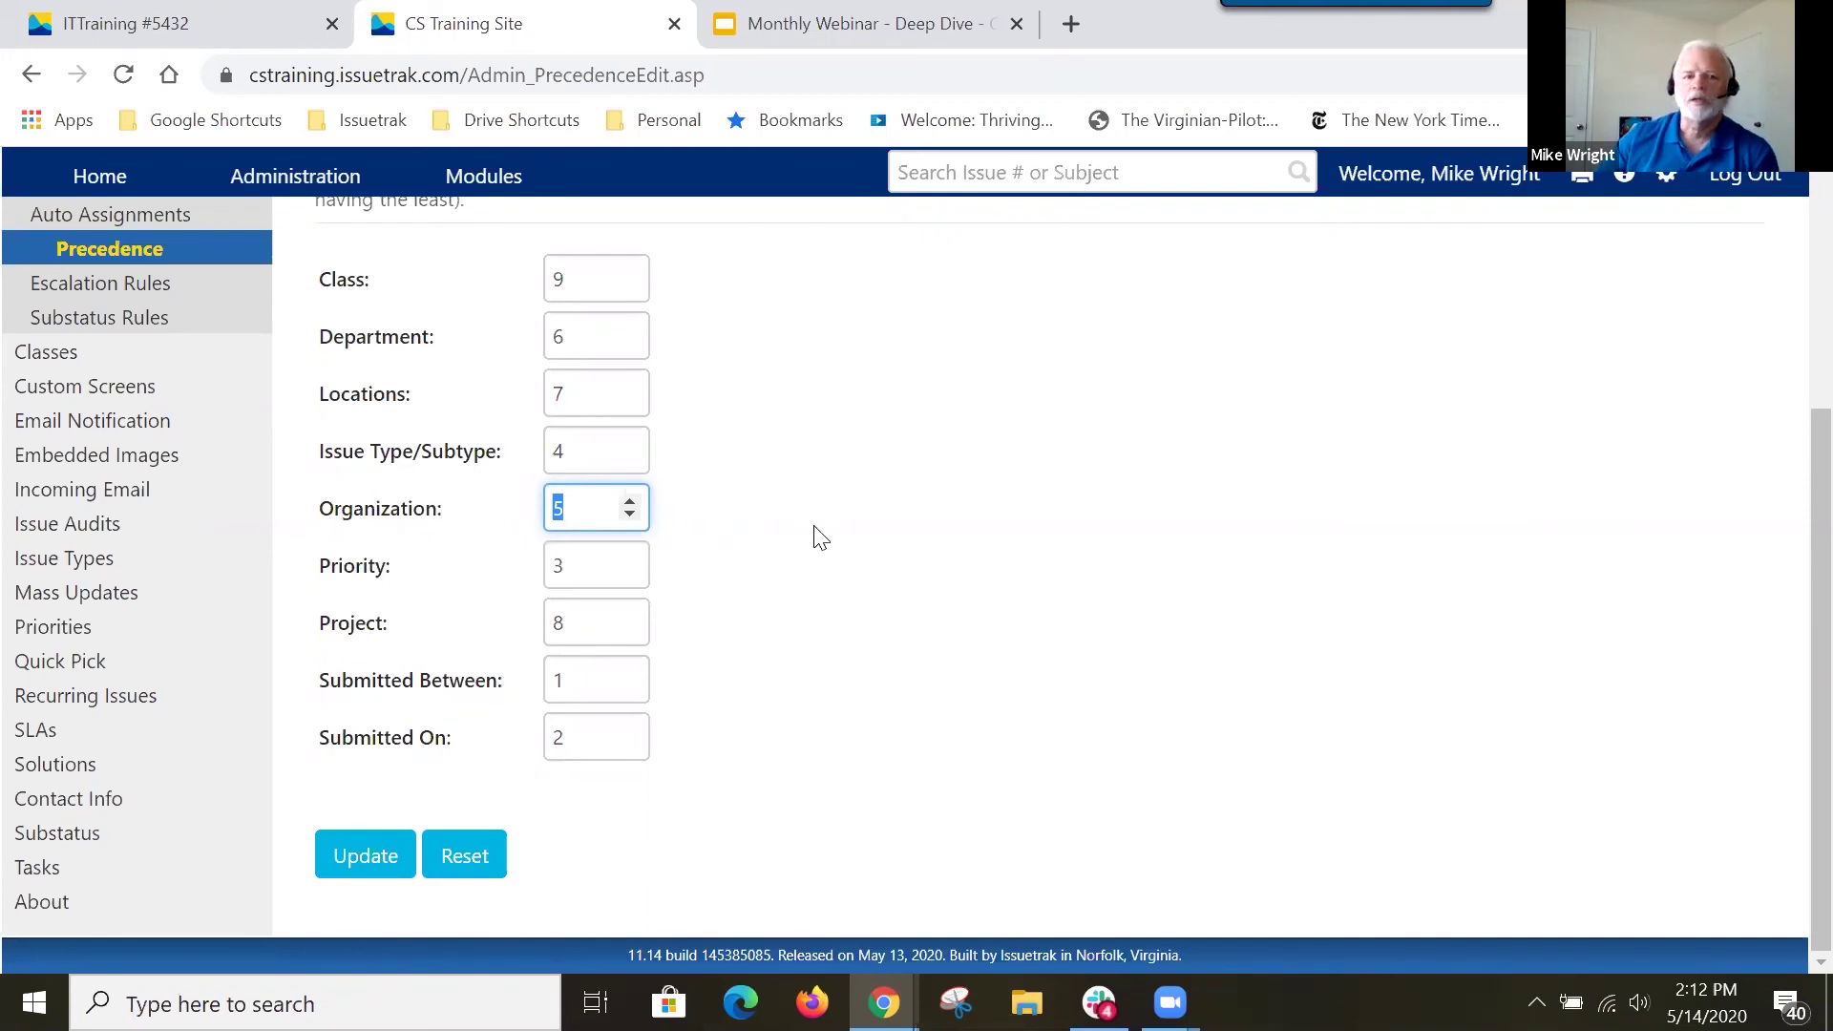
Open the list of substatuses and review its entries and display order.
click(77, 842)
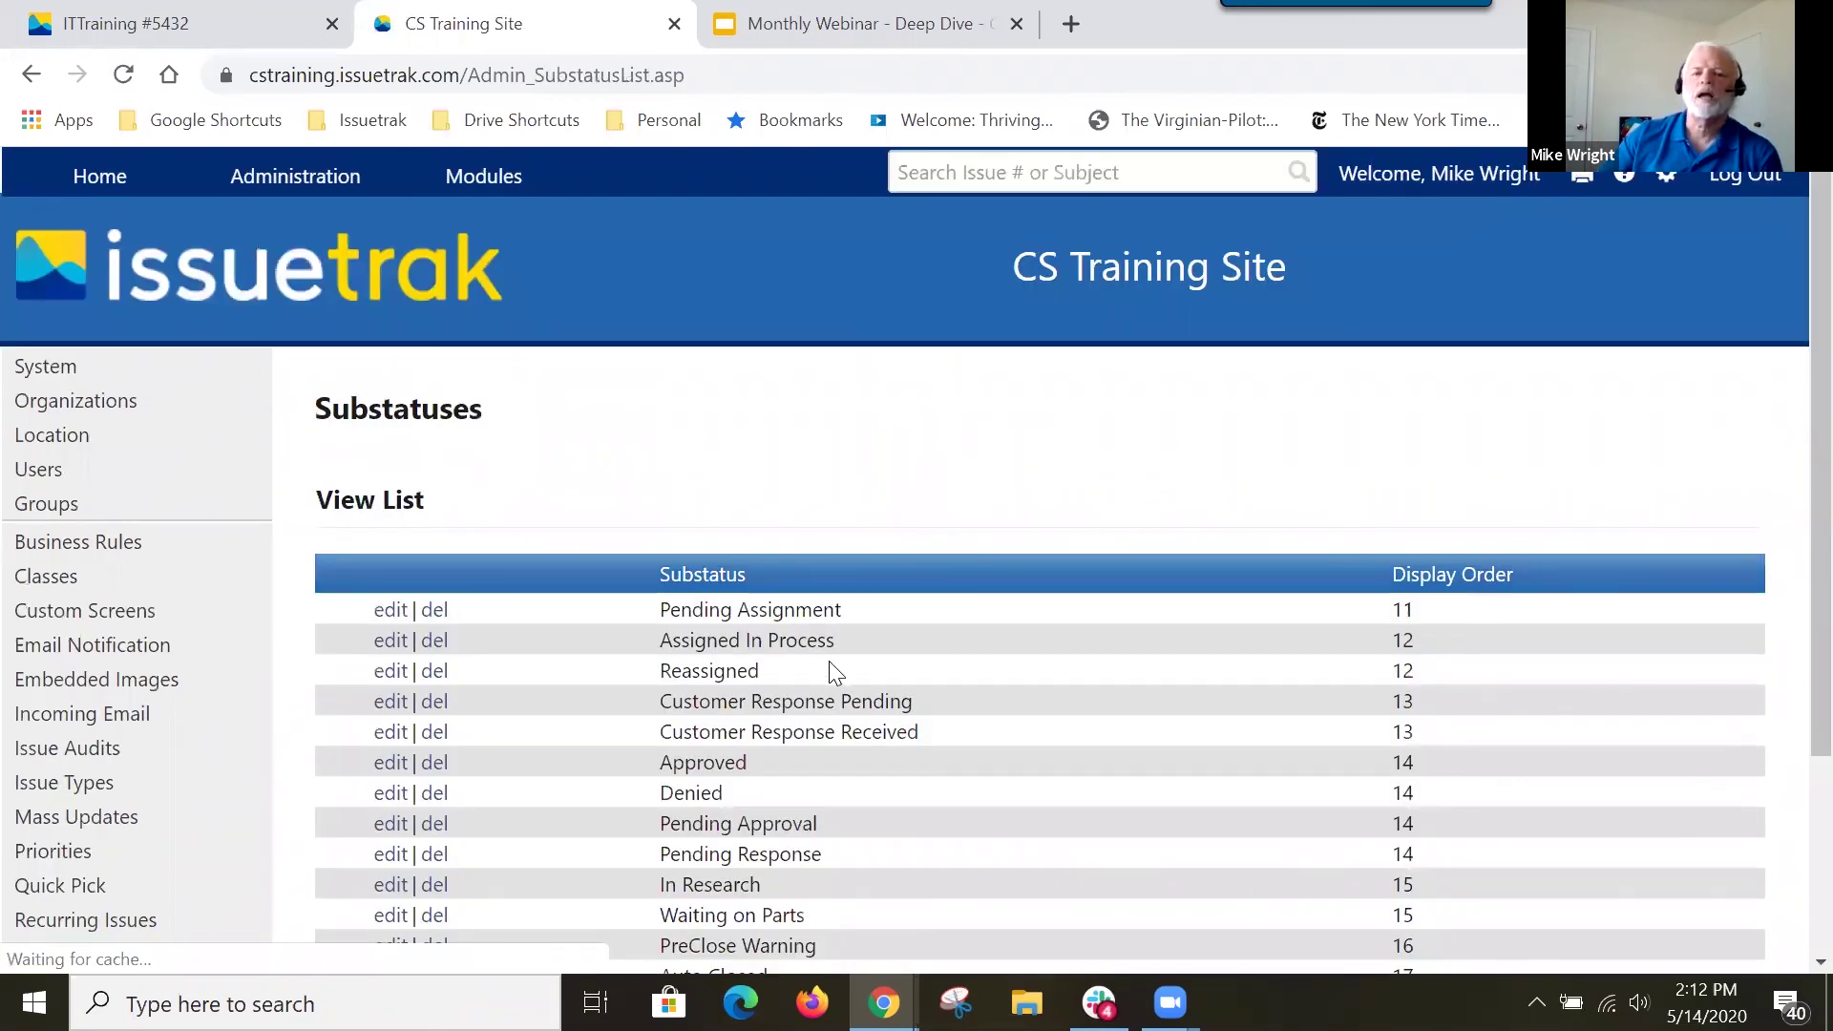
scroll(144, 704, down, 2)
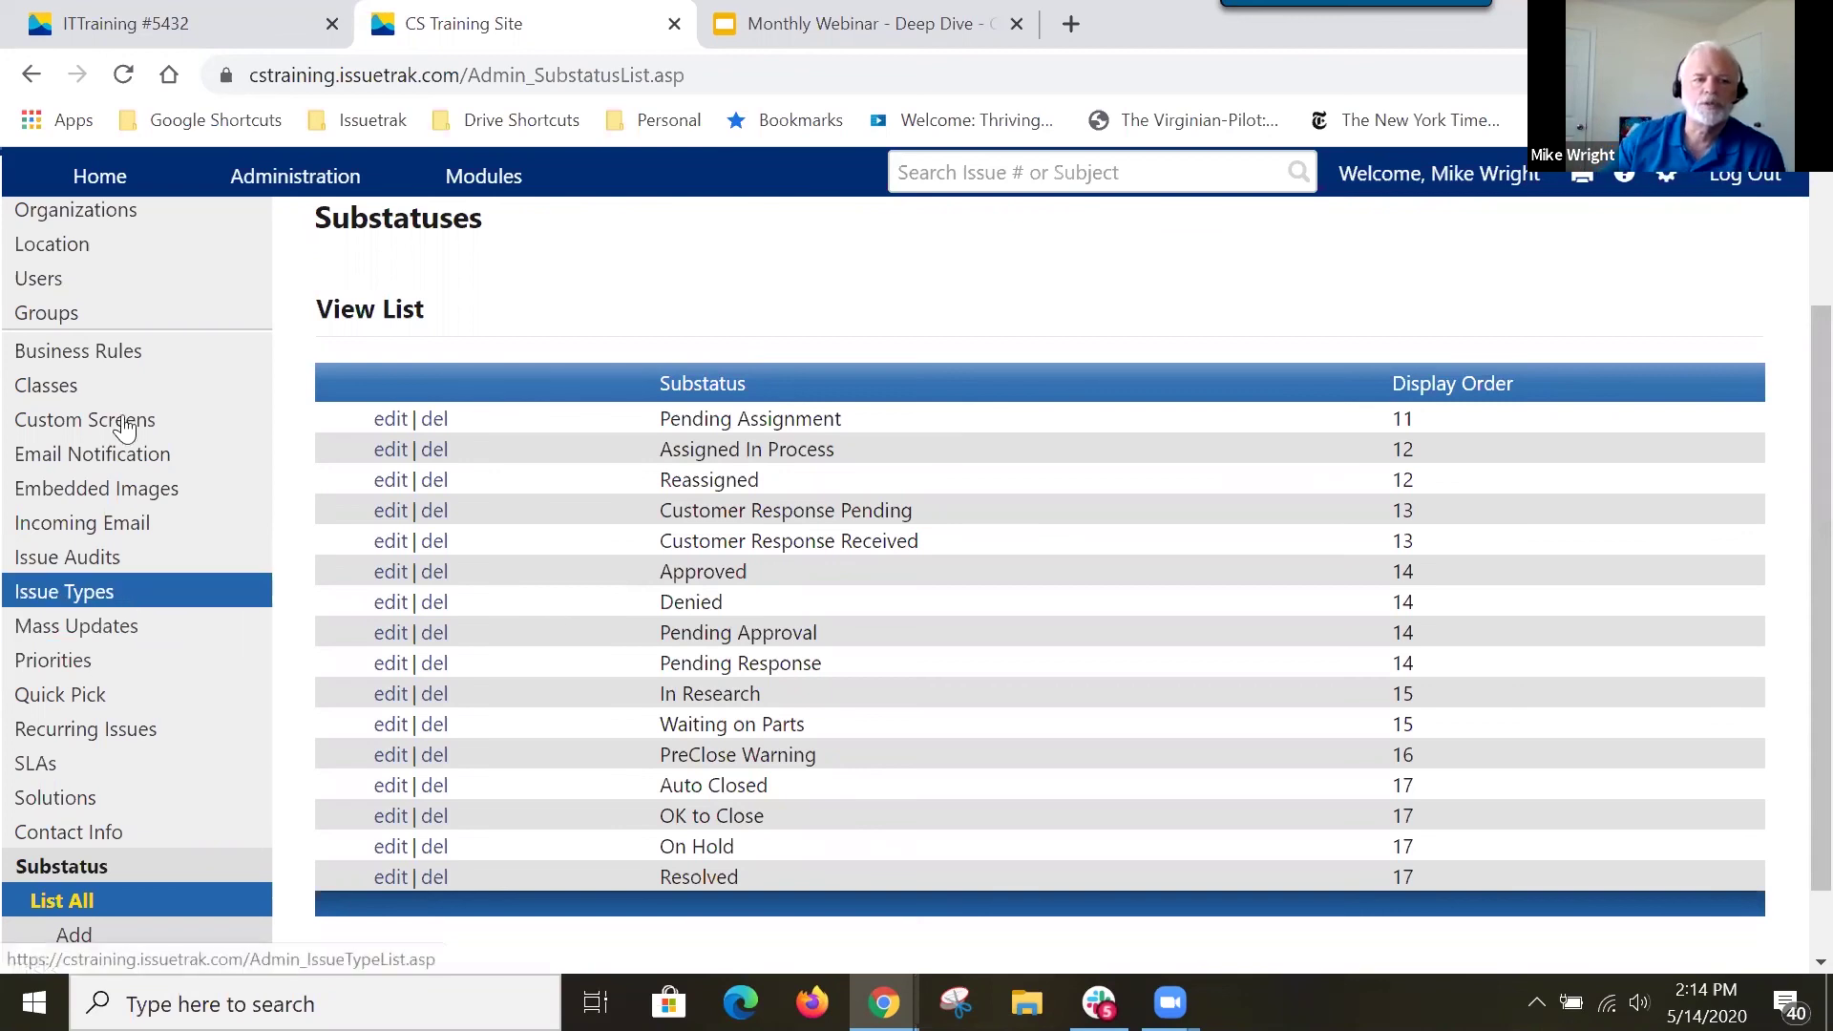
Fill in a substatus rule for the Open issue event that changes a blank substatus to Pending Assignment.
click(104, 358)
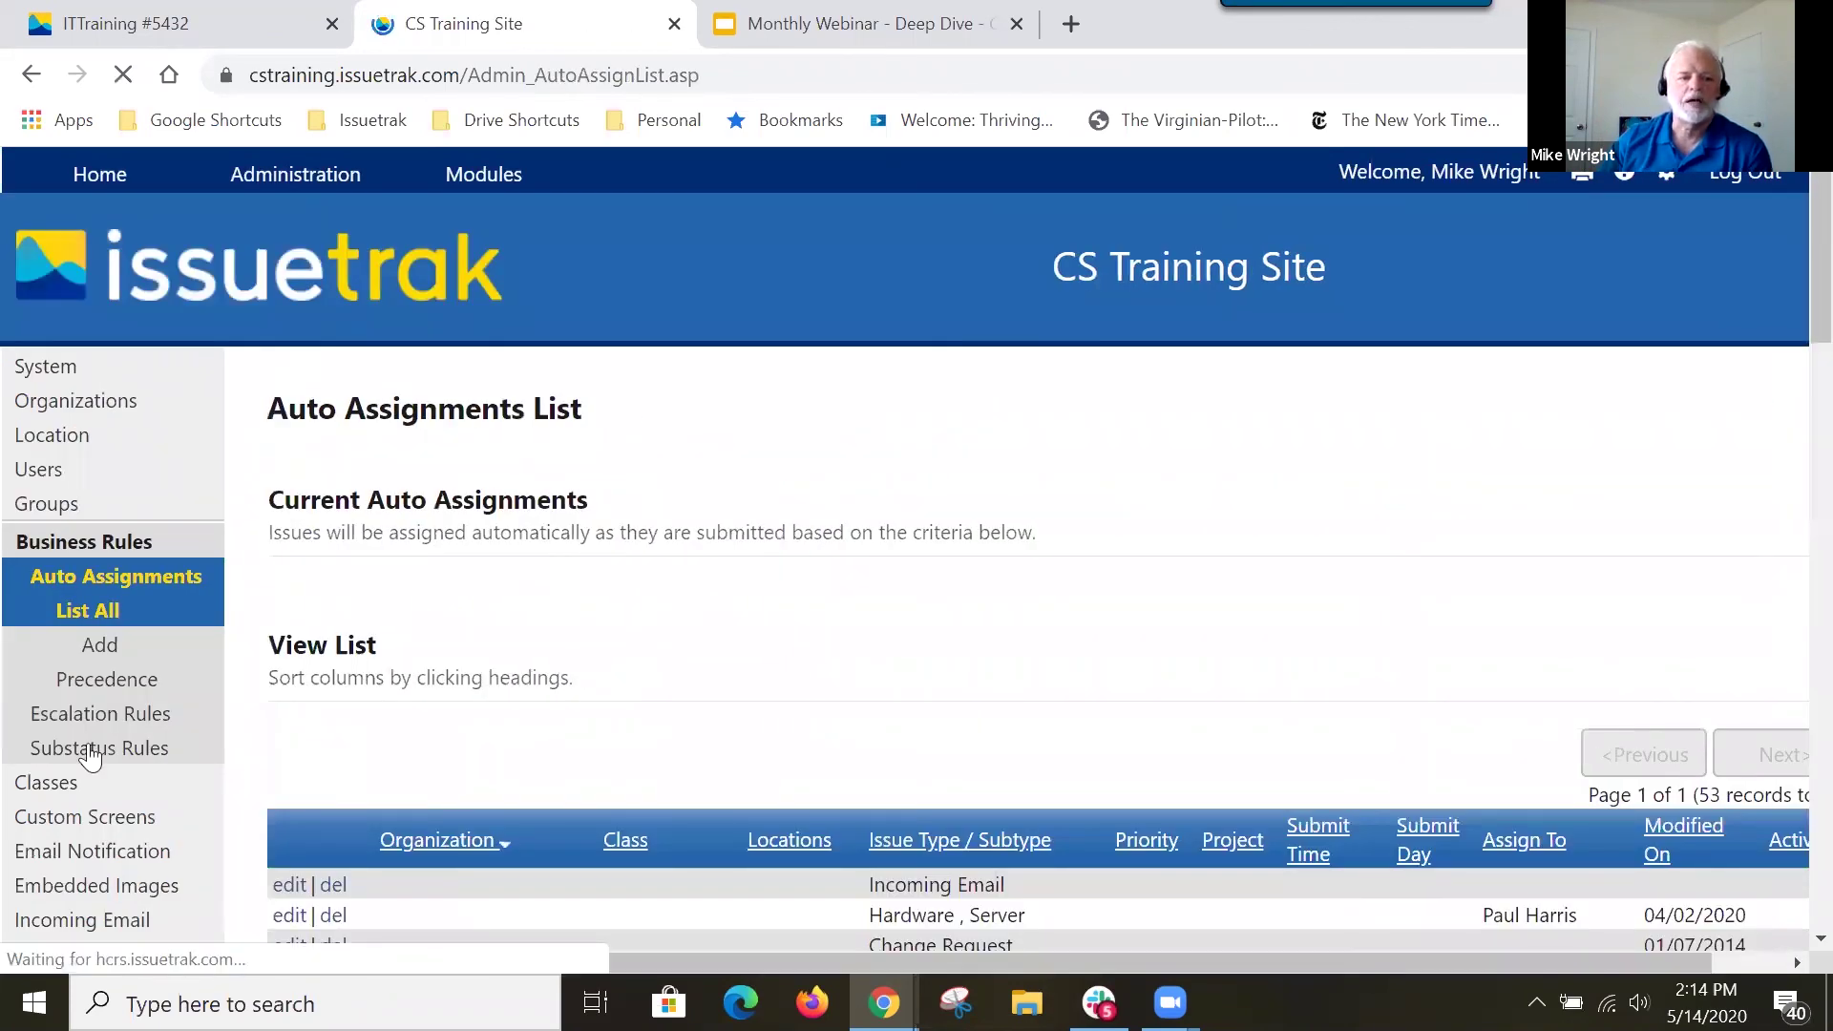
click(121, 767)
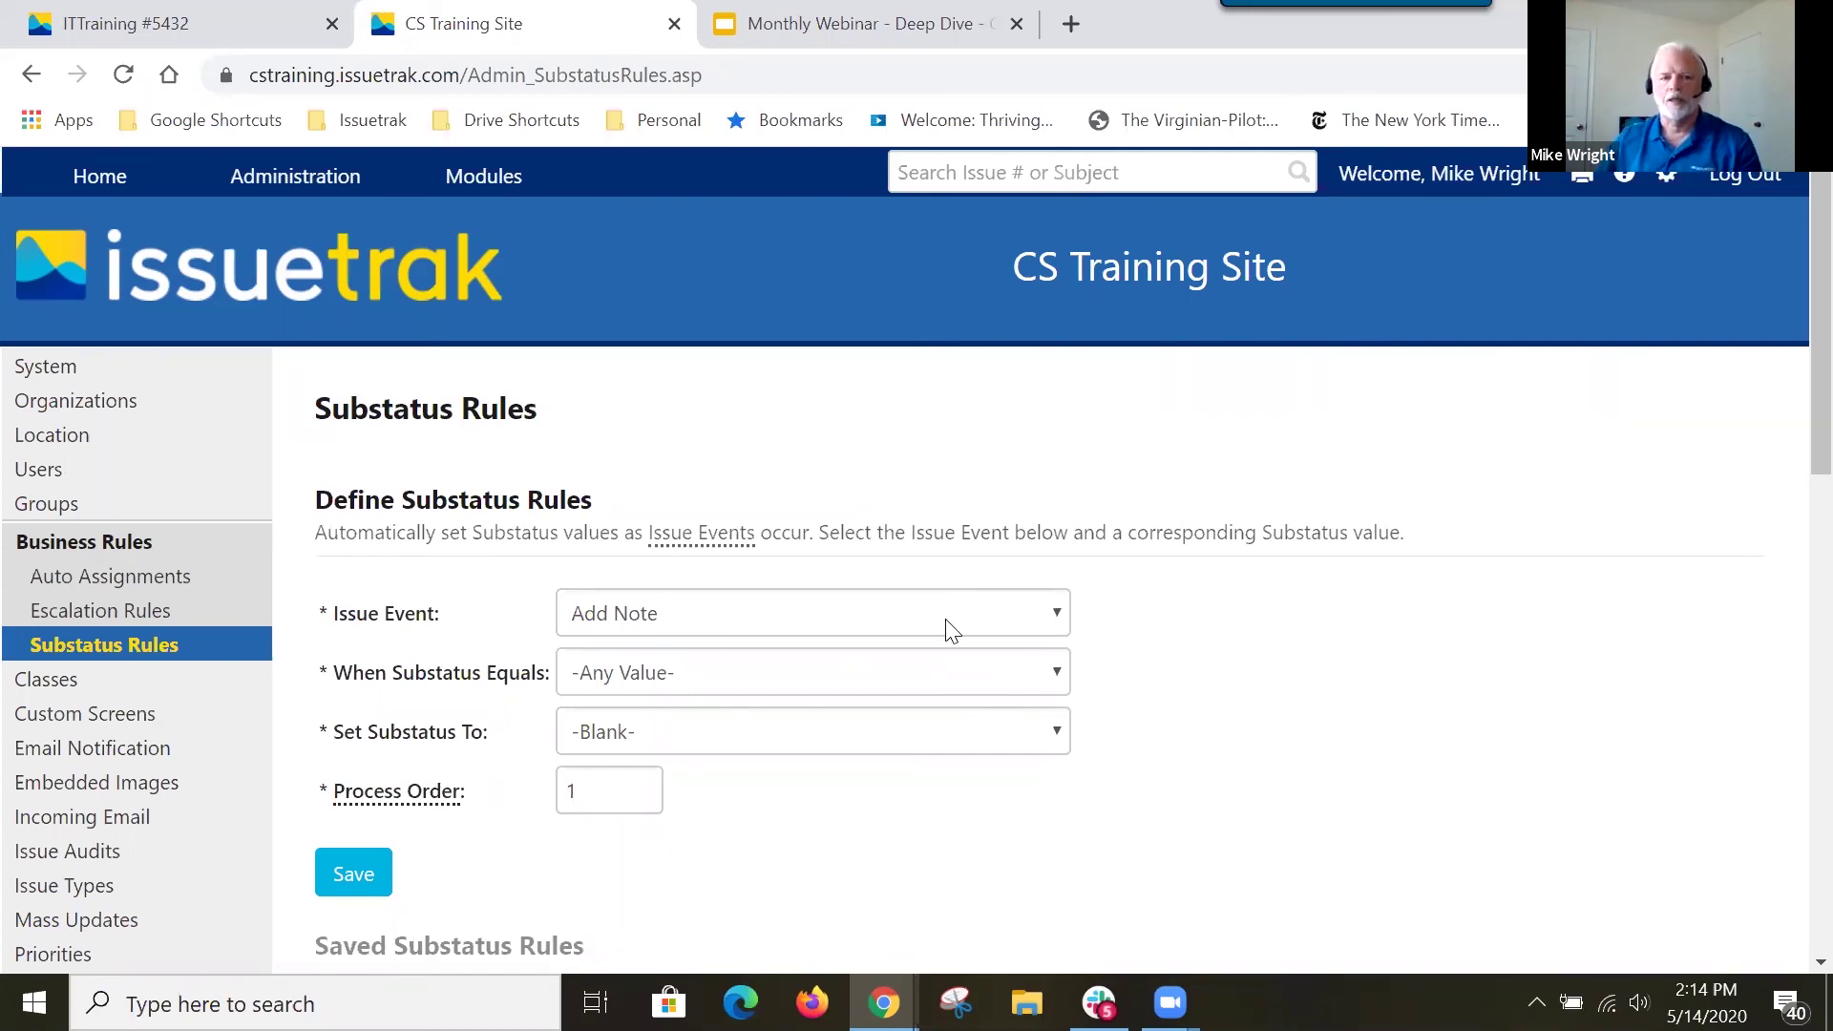
click(1027, 613)
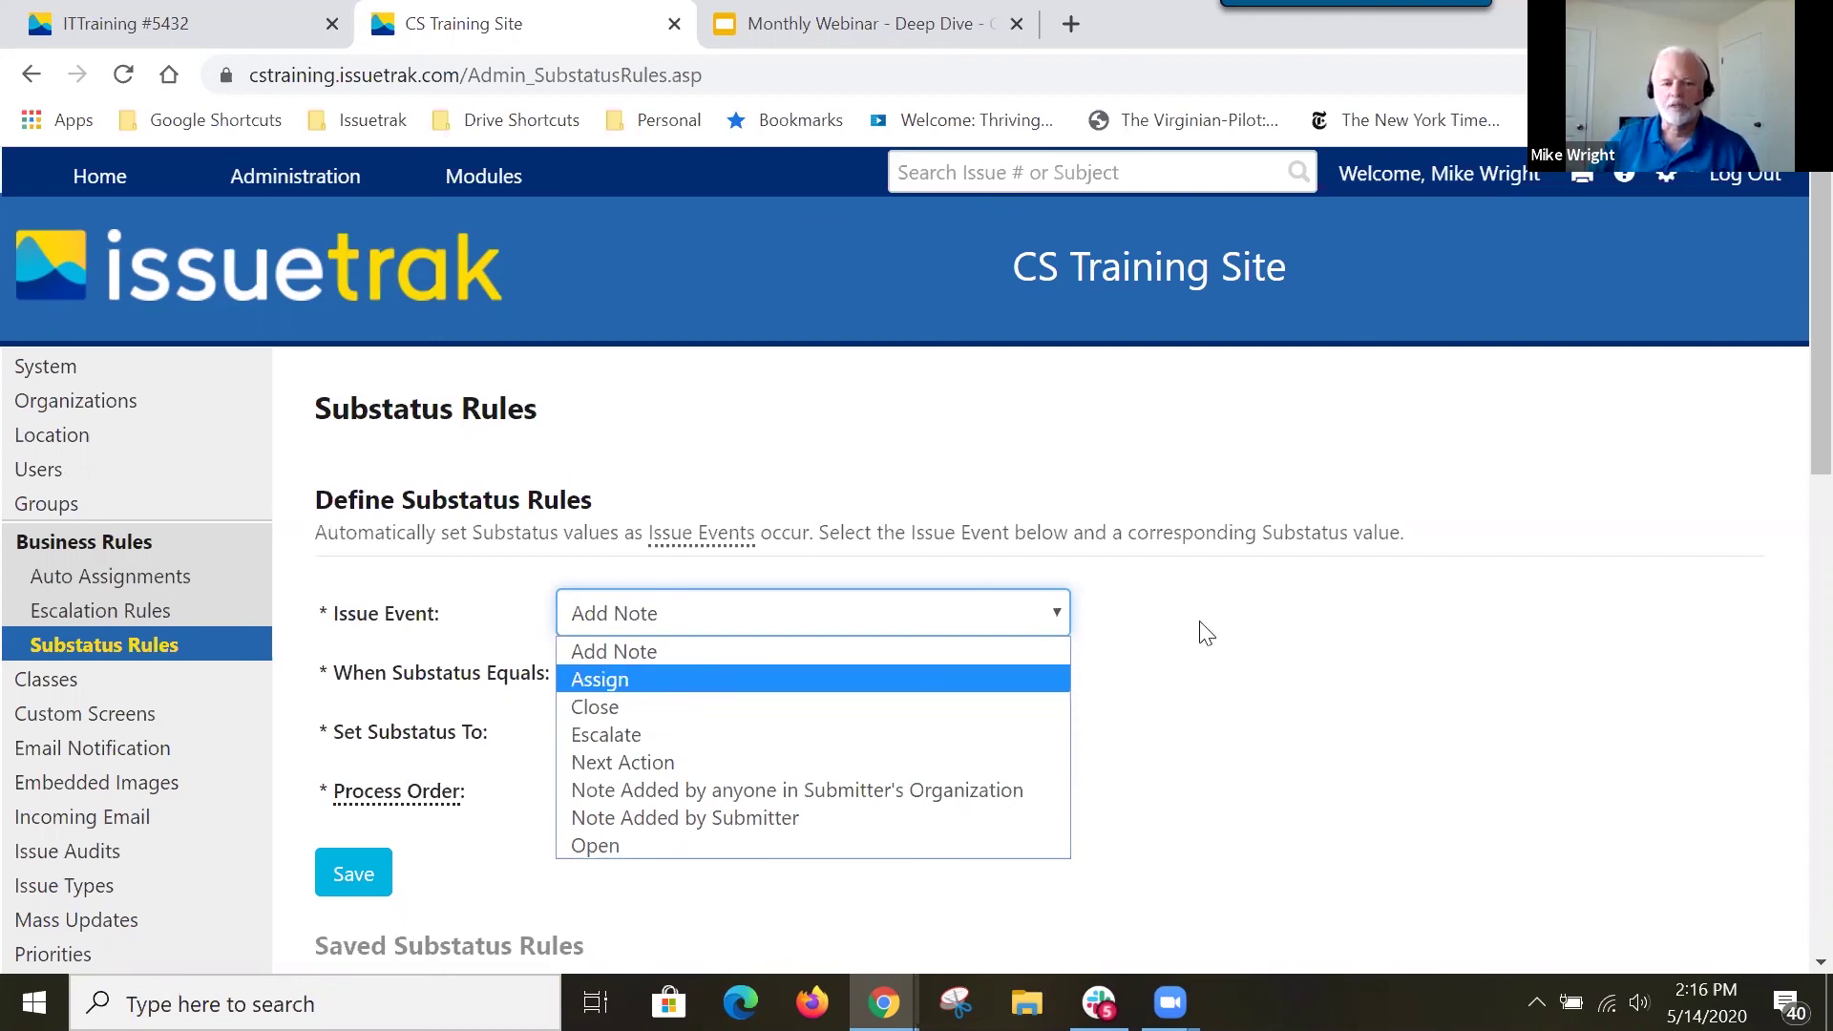
click(581, 846)
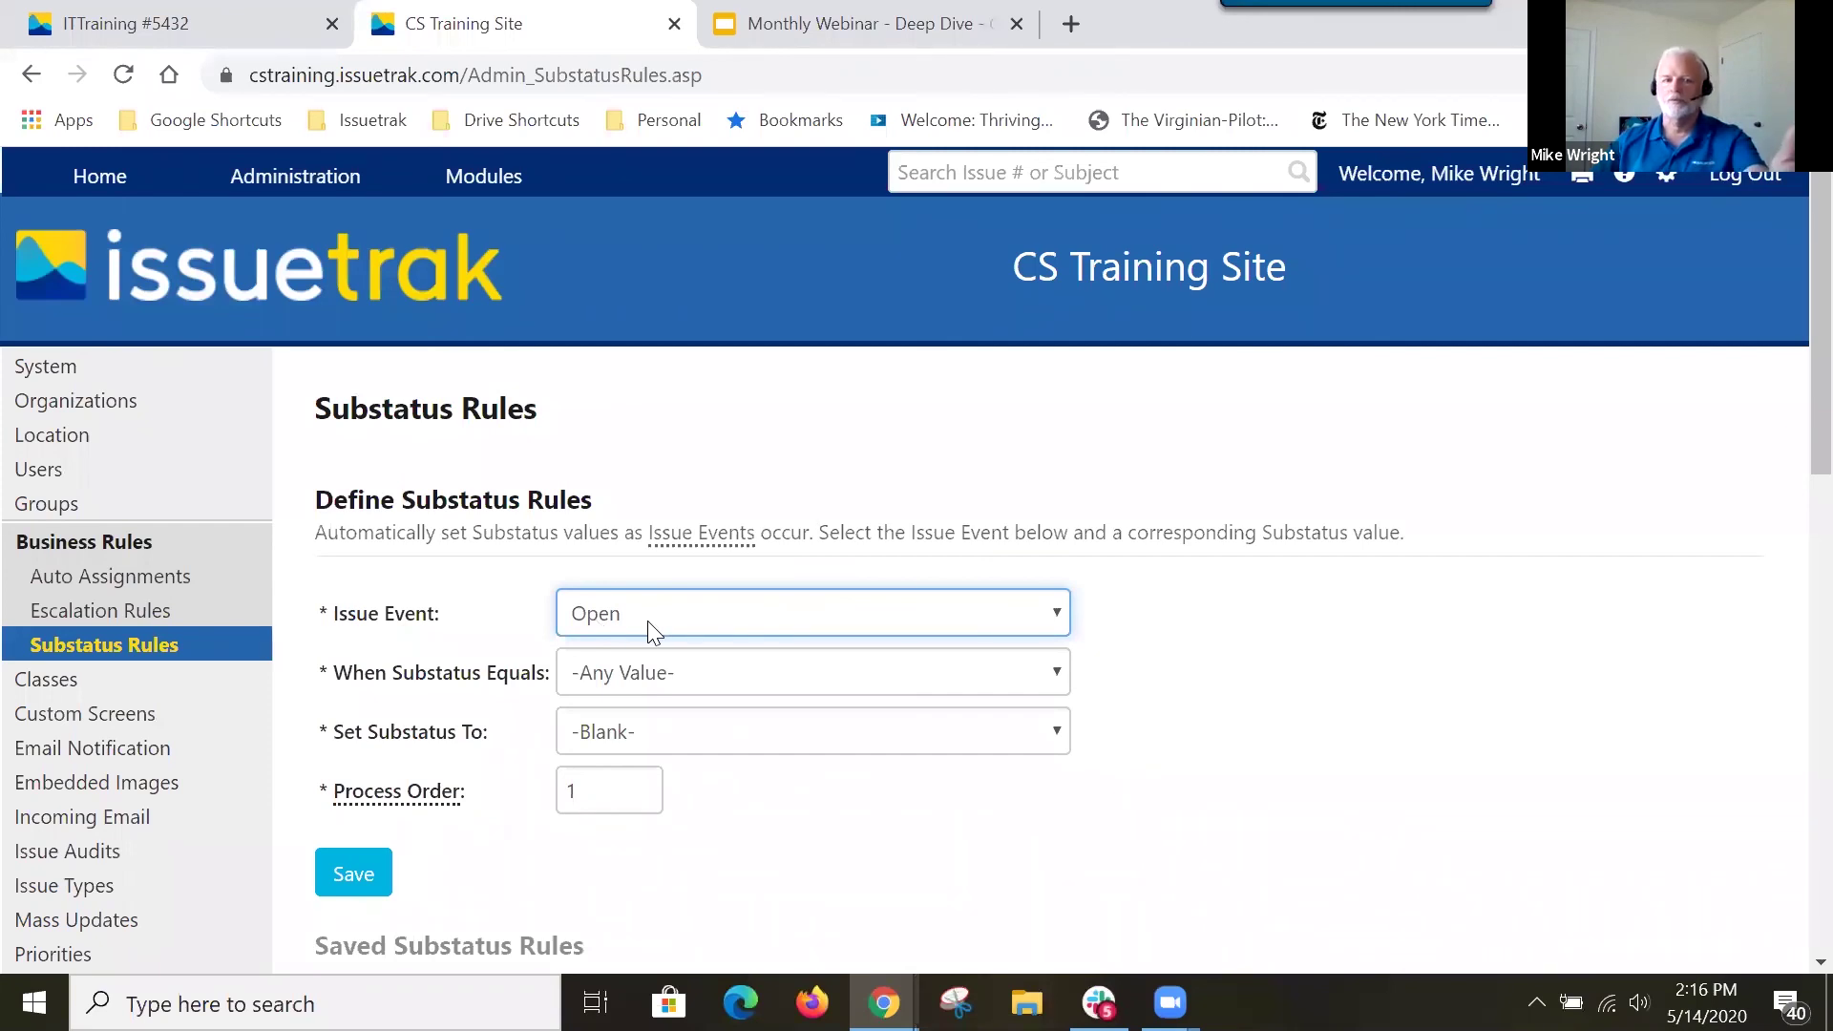
click(666, 674)
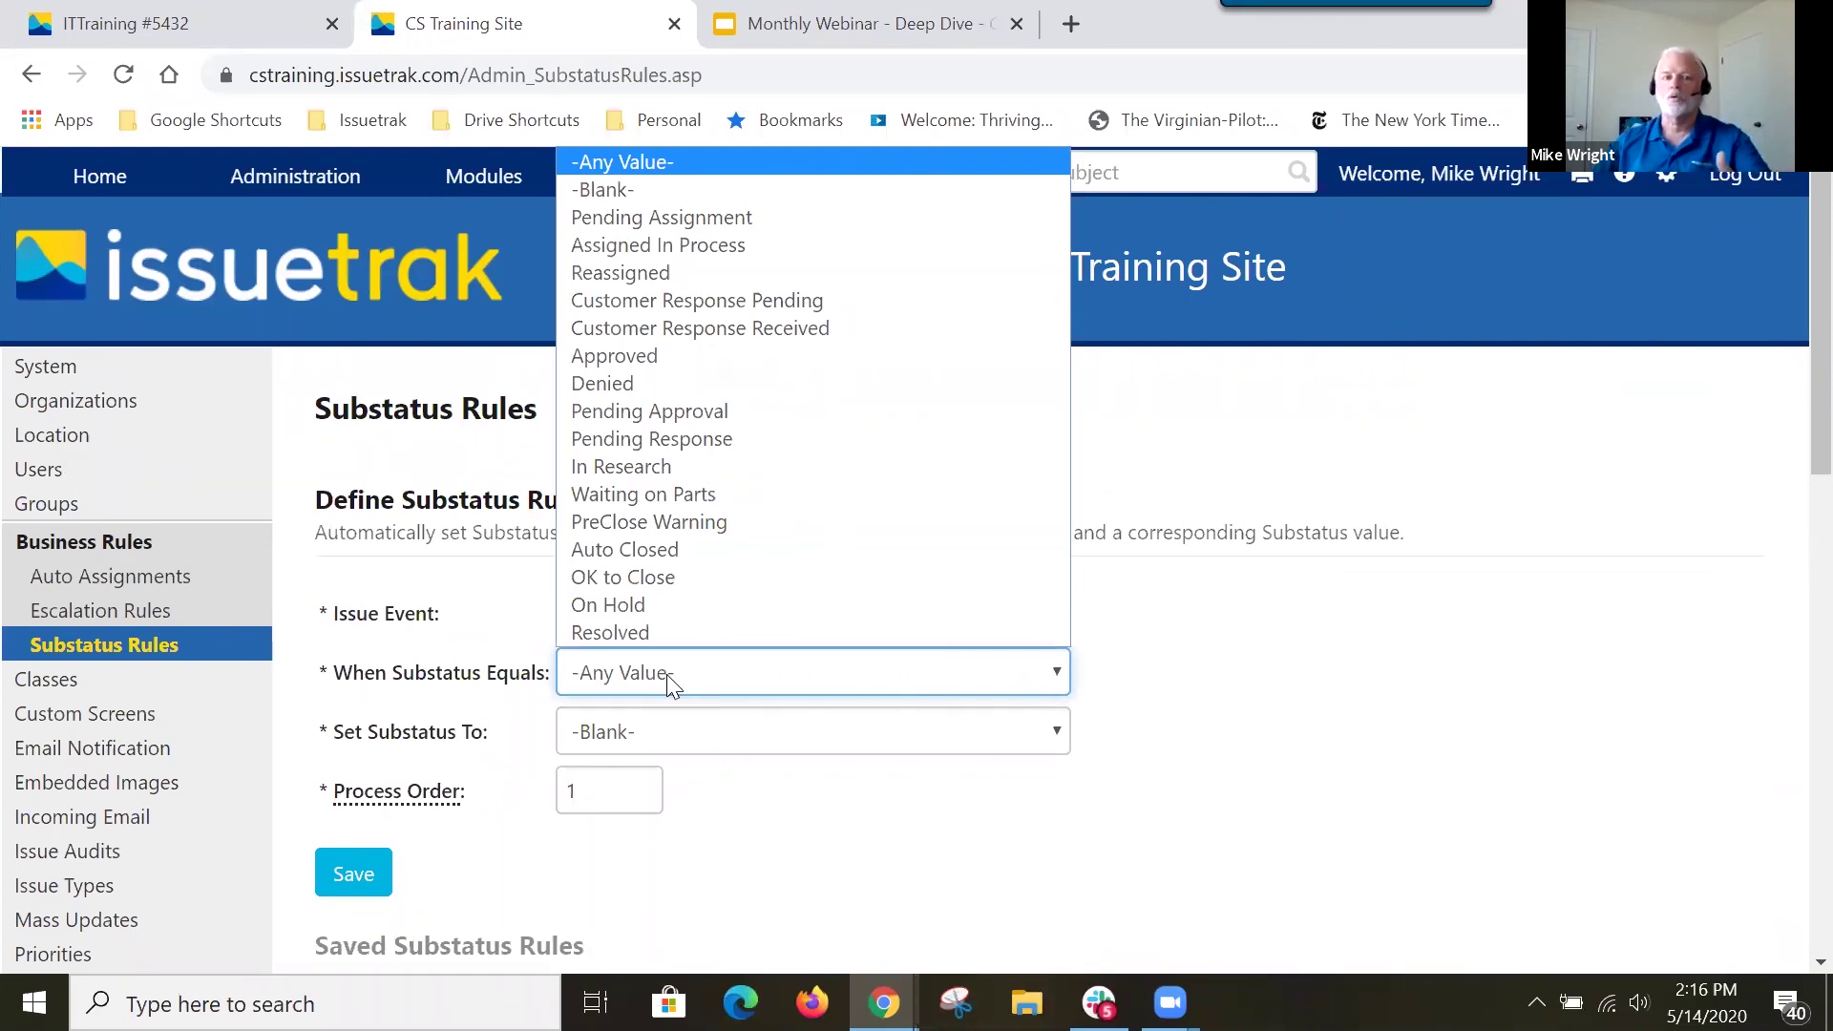
click(651, 195)
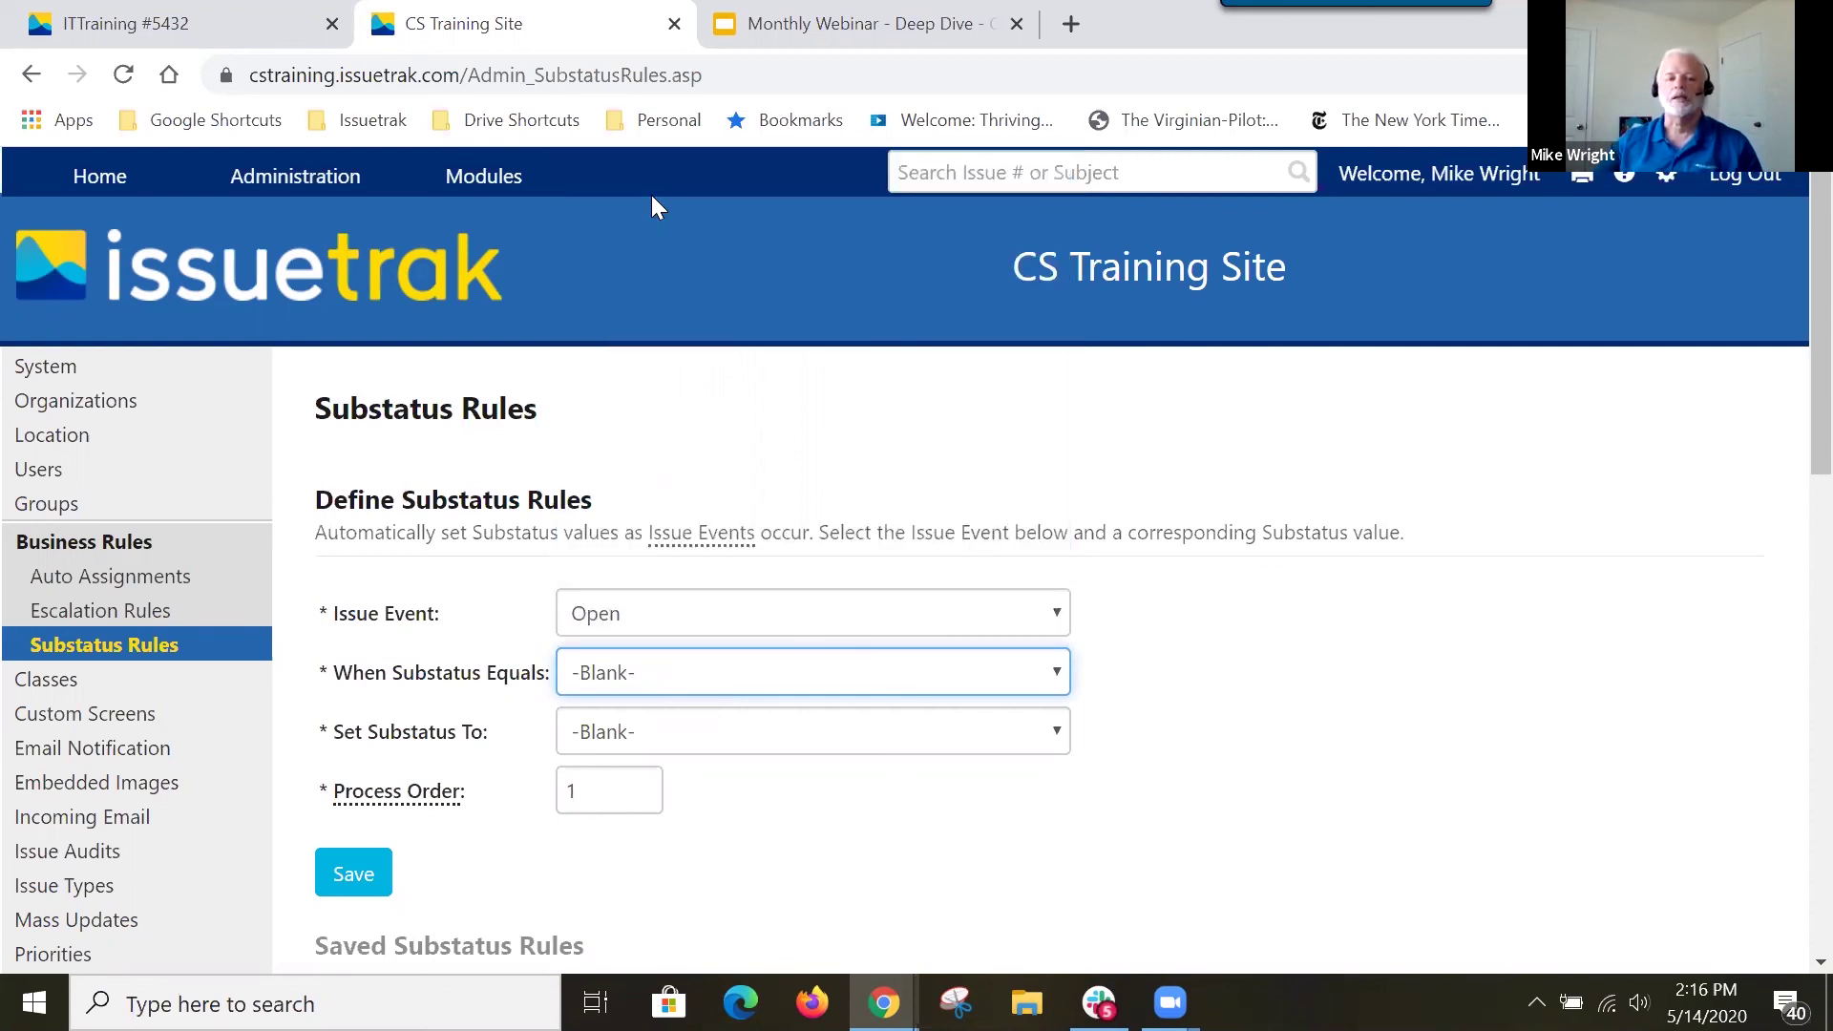
click(717, 743)
click(675, 273)
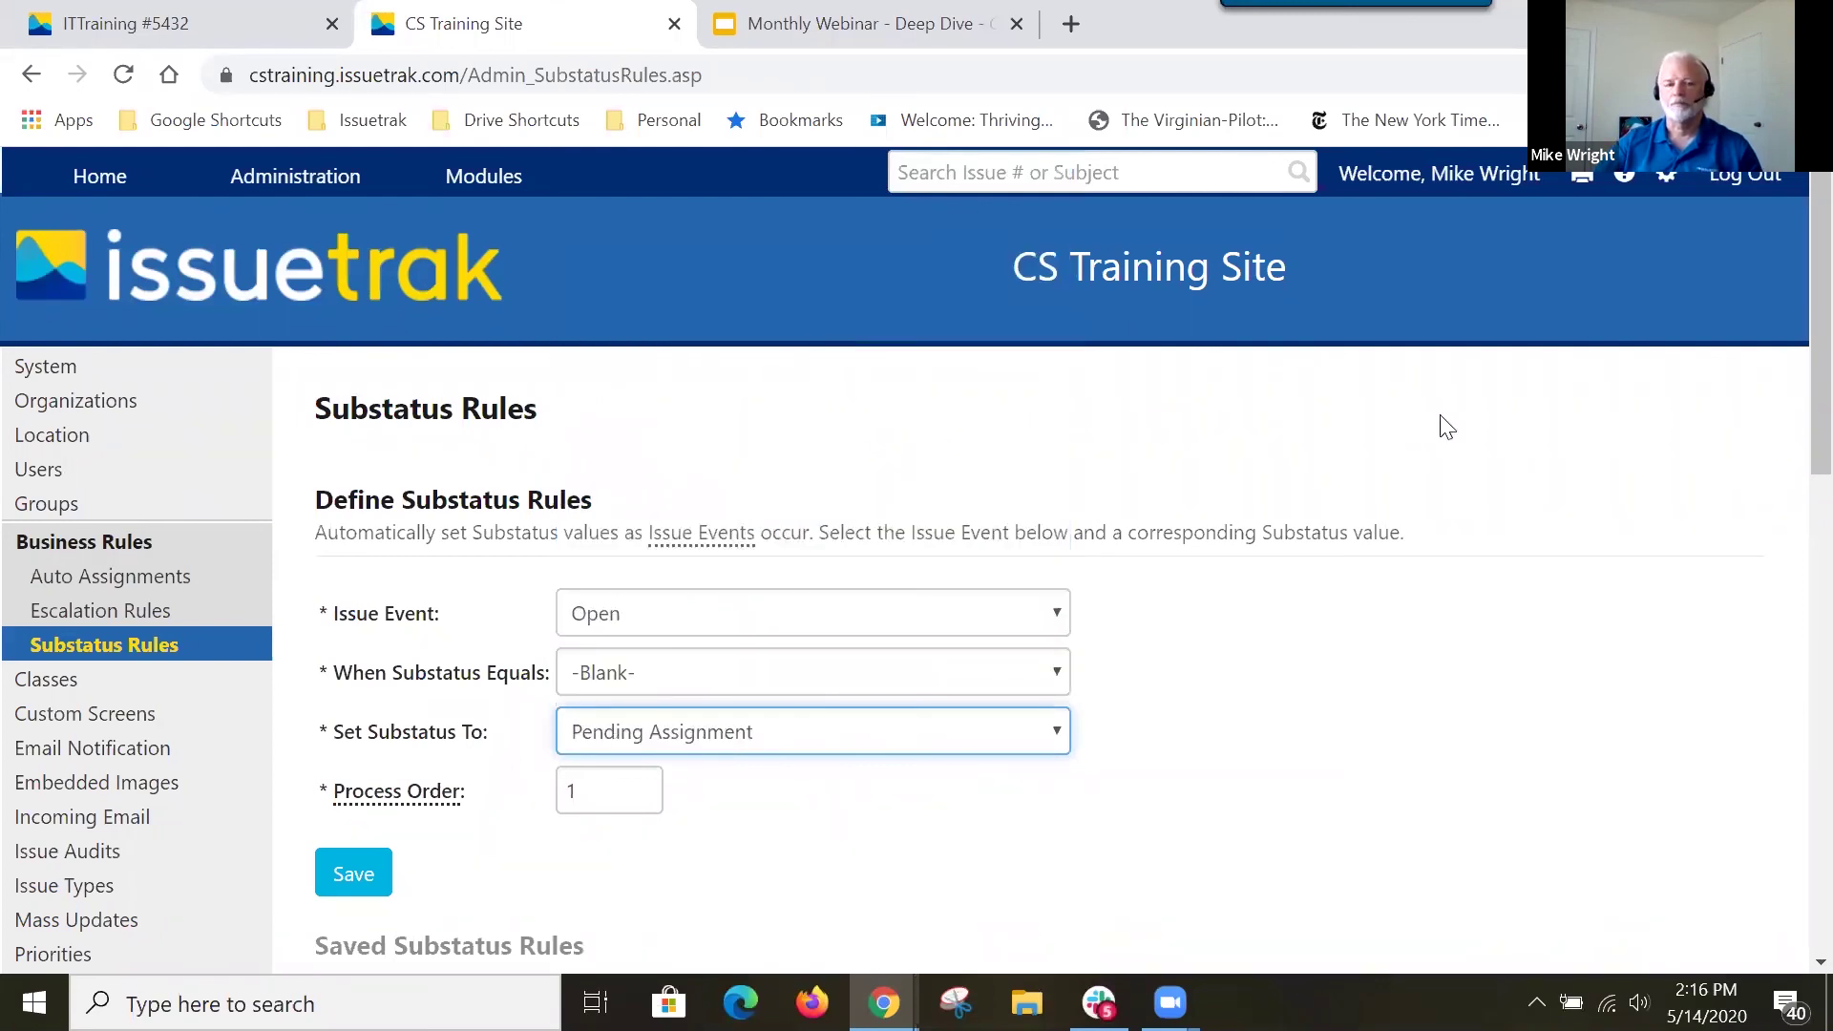
Try to save the Open event's substatus rule and check the saved substatus rules for the Open and Assign events.
click(355, 886)
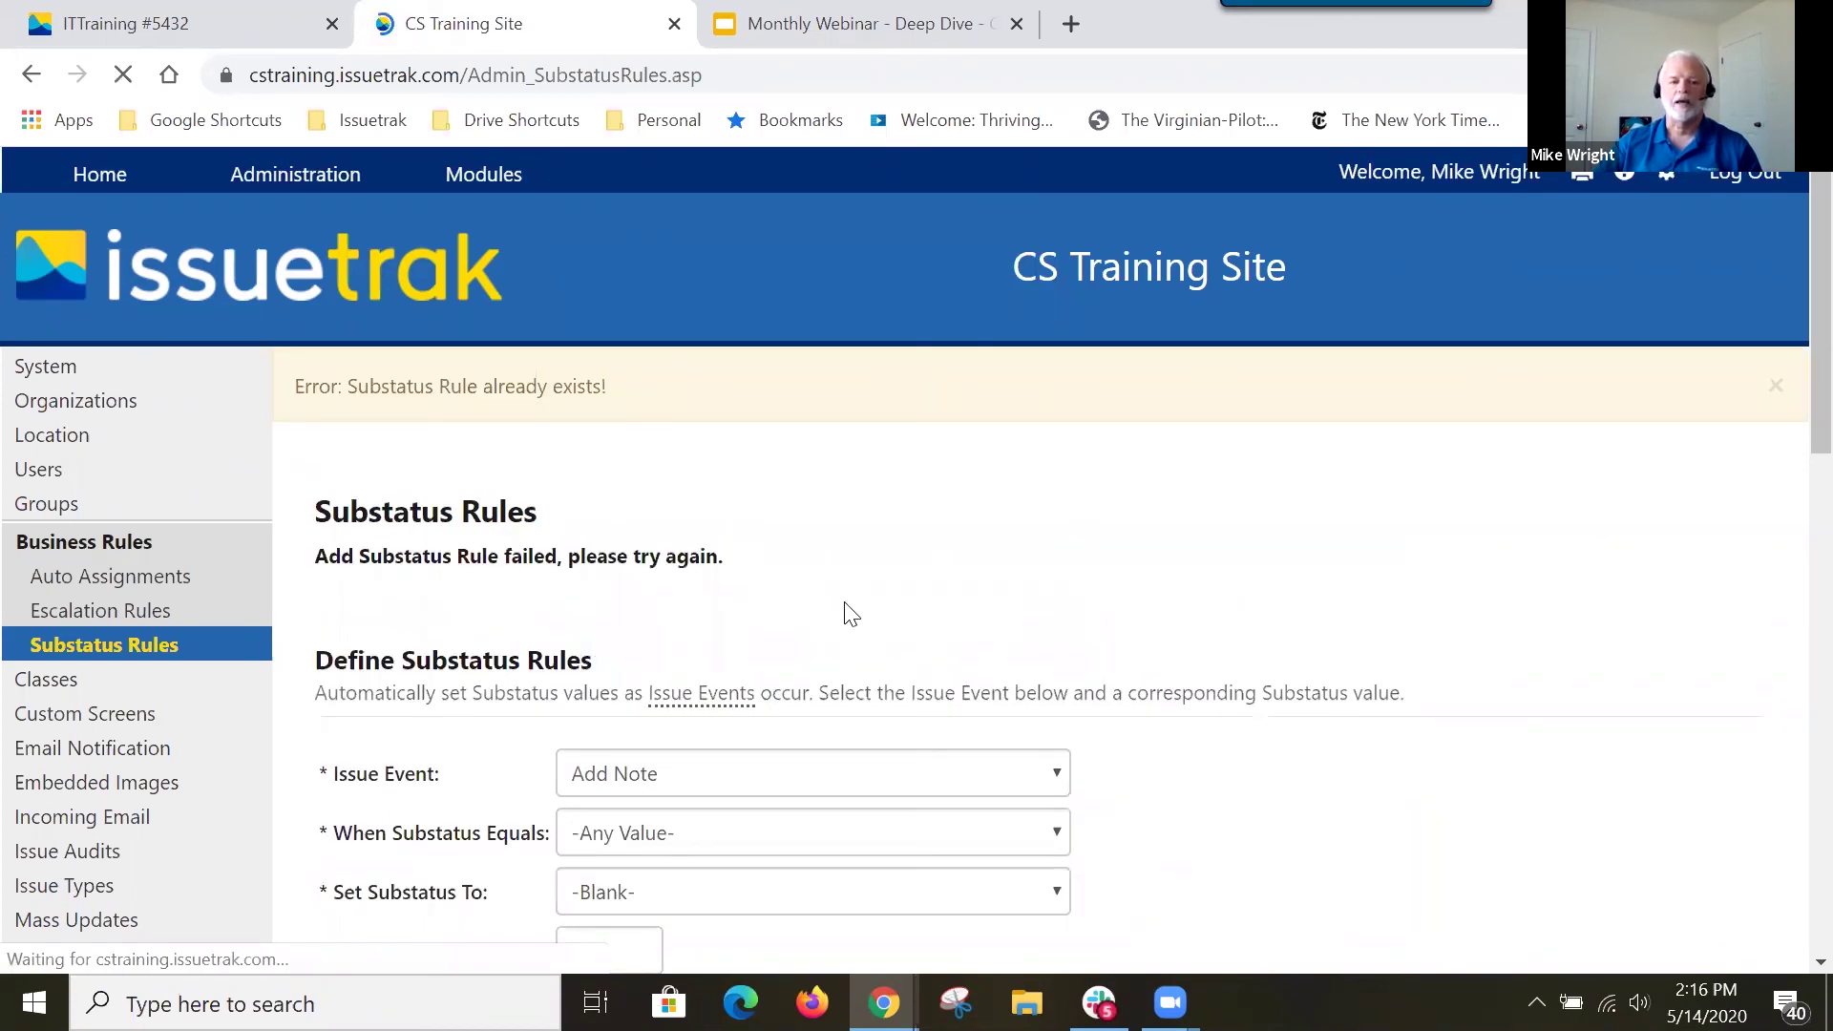
scroll(622, 836, down, 6)
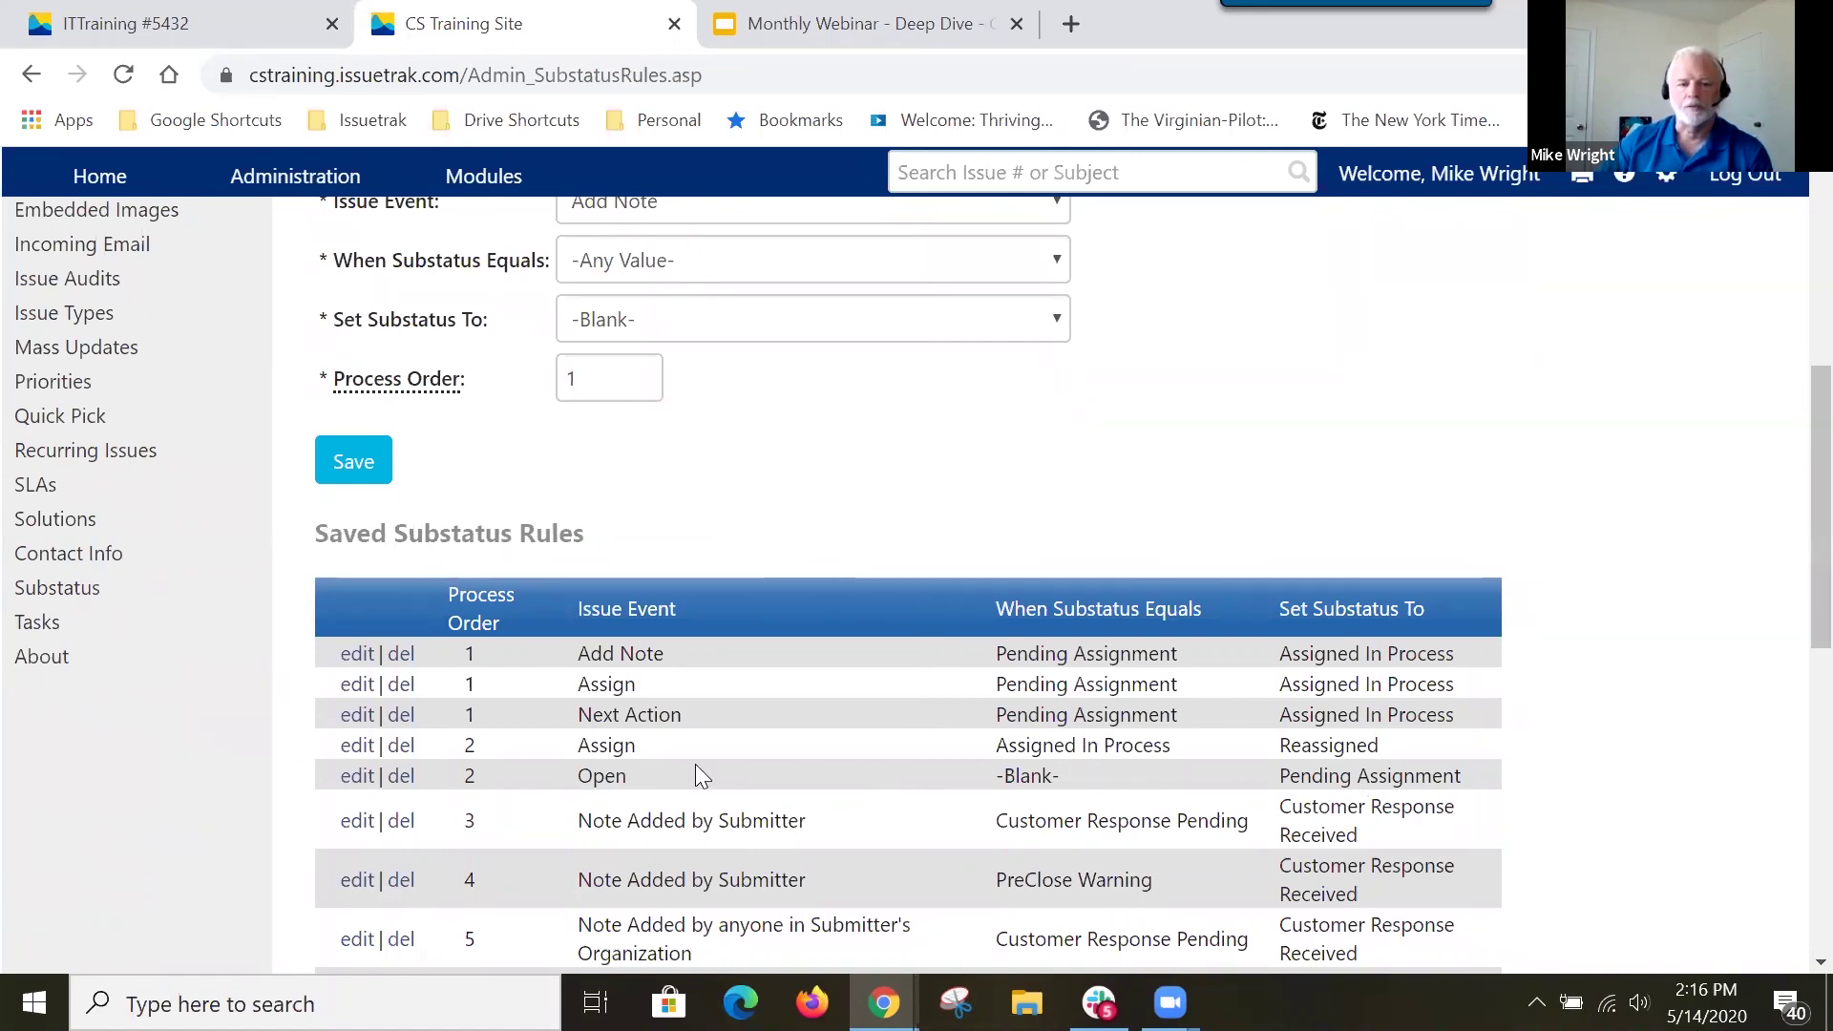
drag(1470, 777, 577, 779)
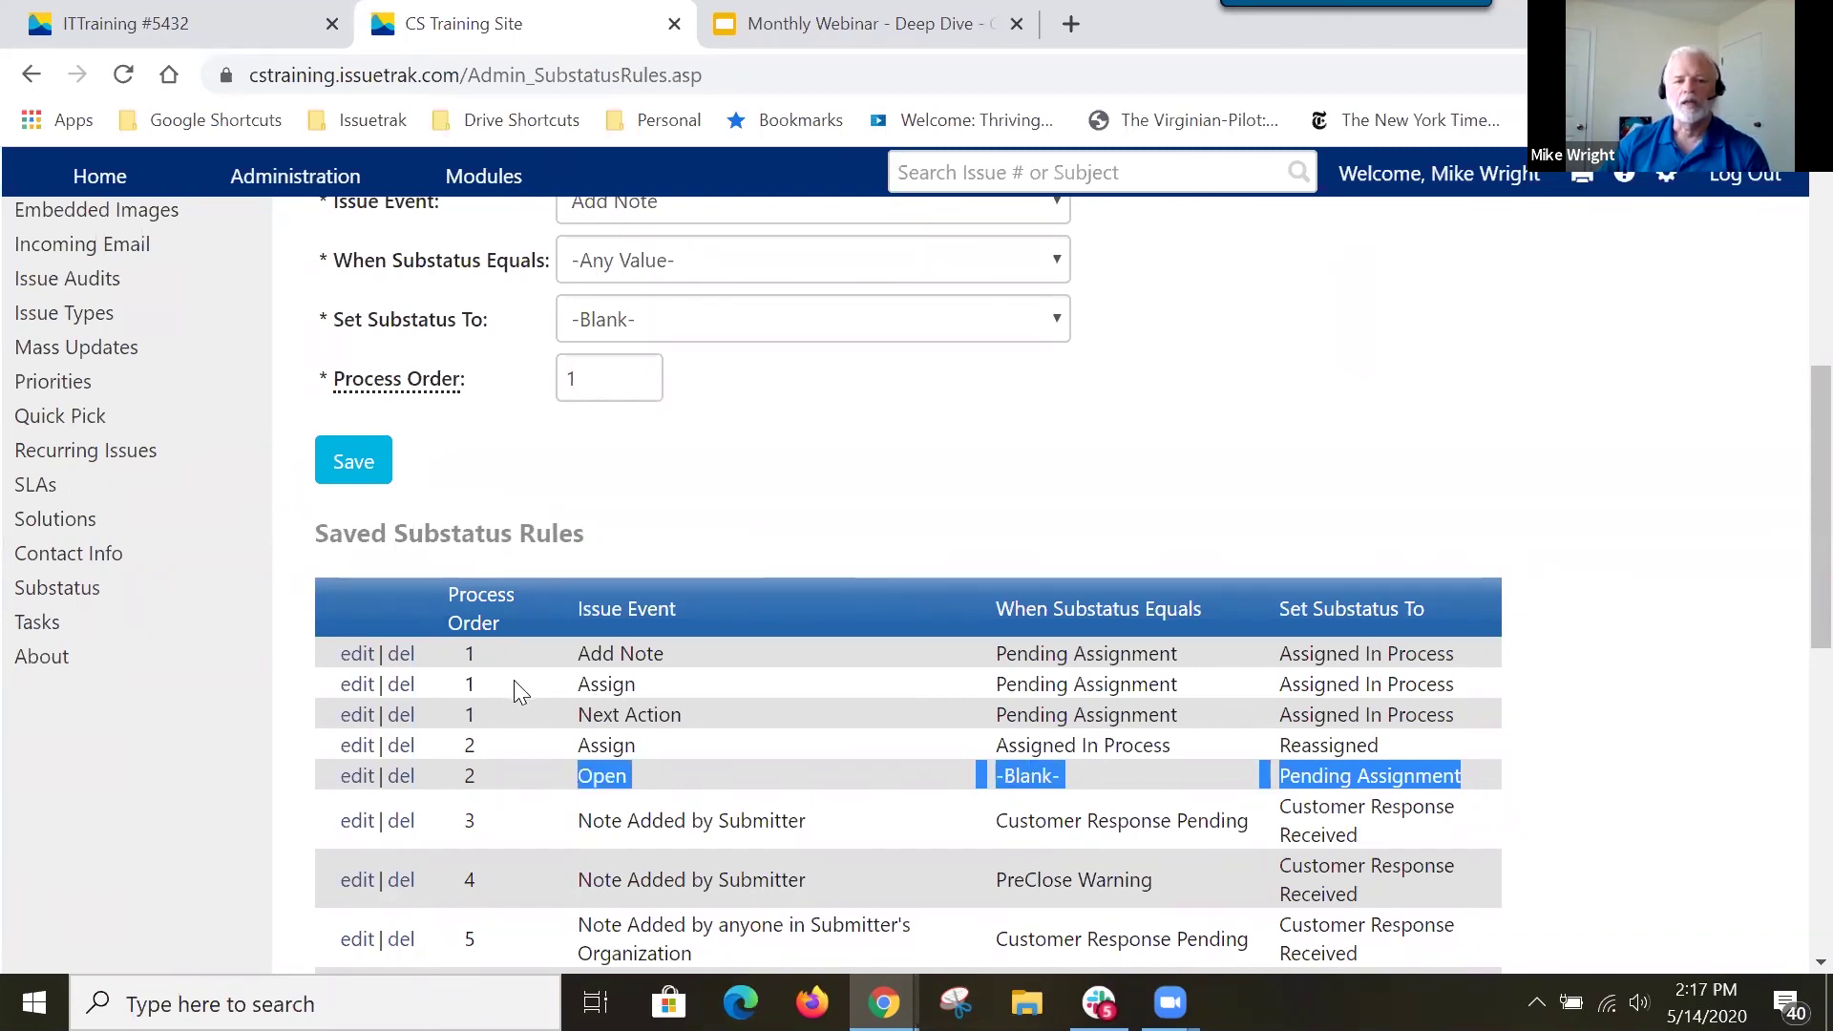
drag(519, 686, 788, 678)
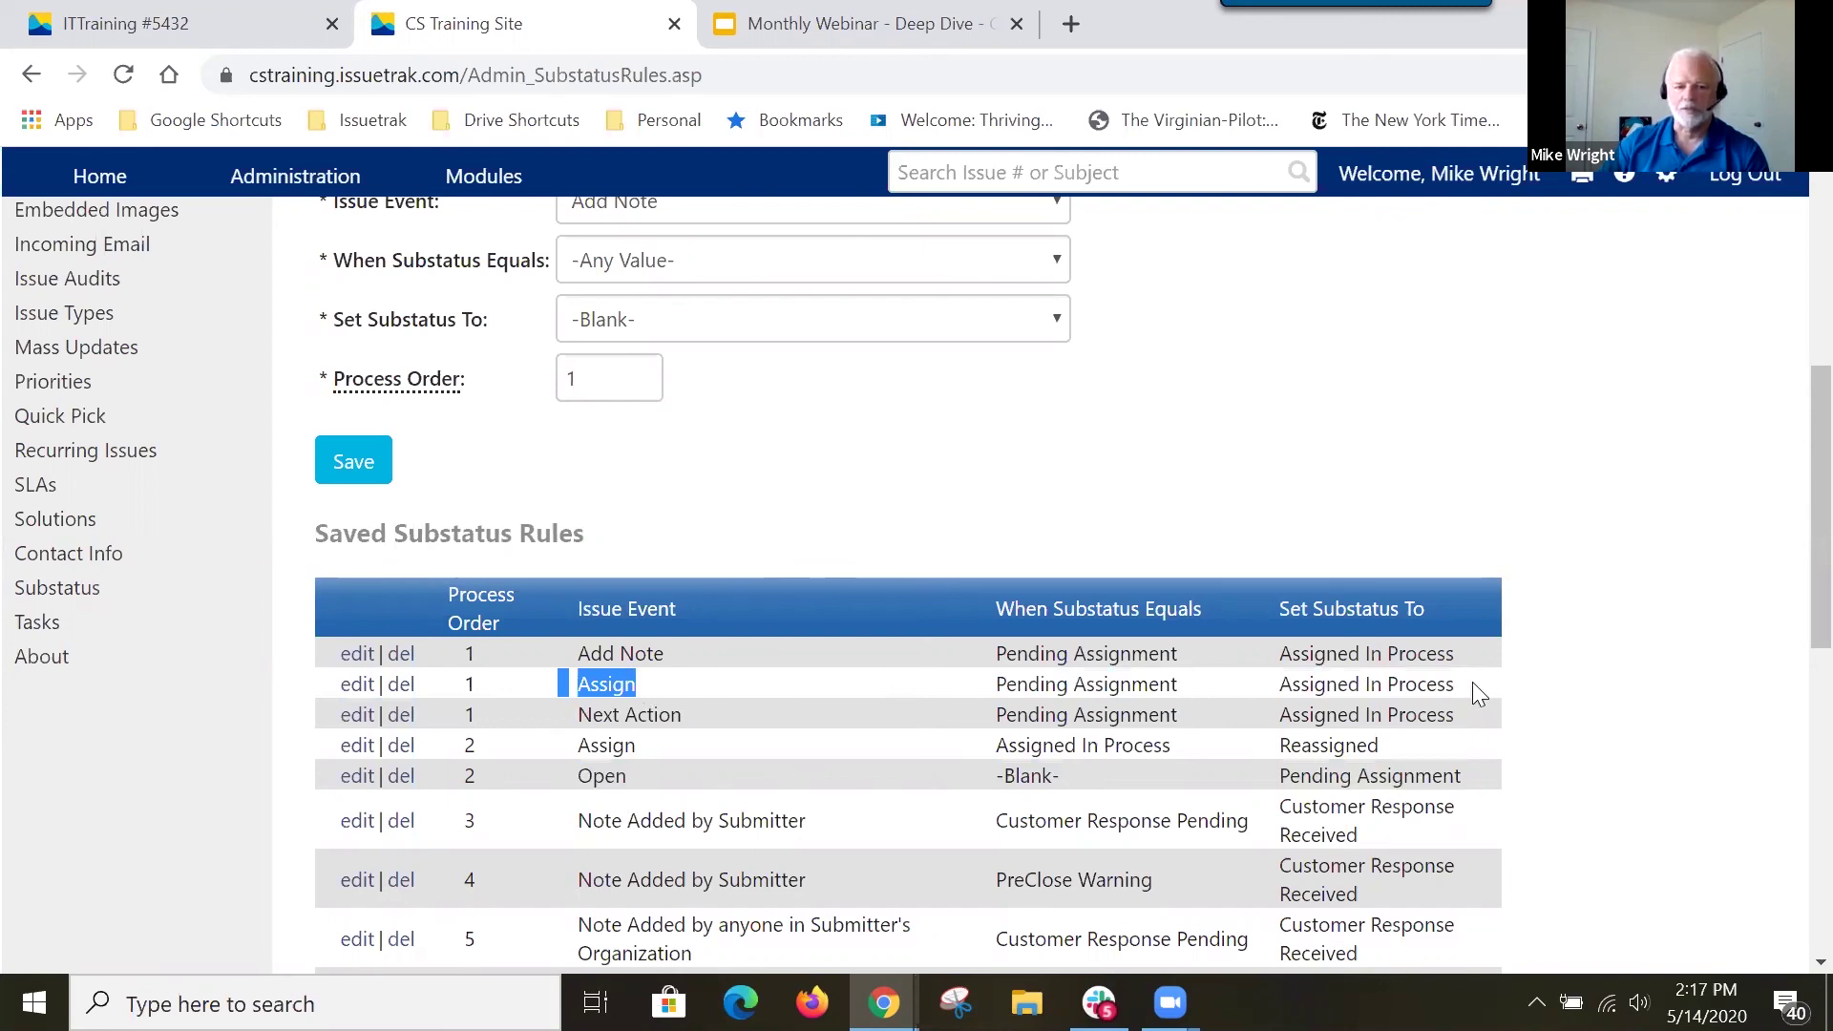
Add and save a substatus rule for the Assign event that changes a blank substatus to Assigned In Process.
scroll(981, 450, up, 1)
scroll(1007, 396, up, 2)
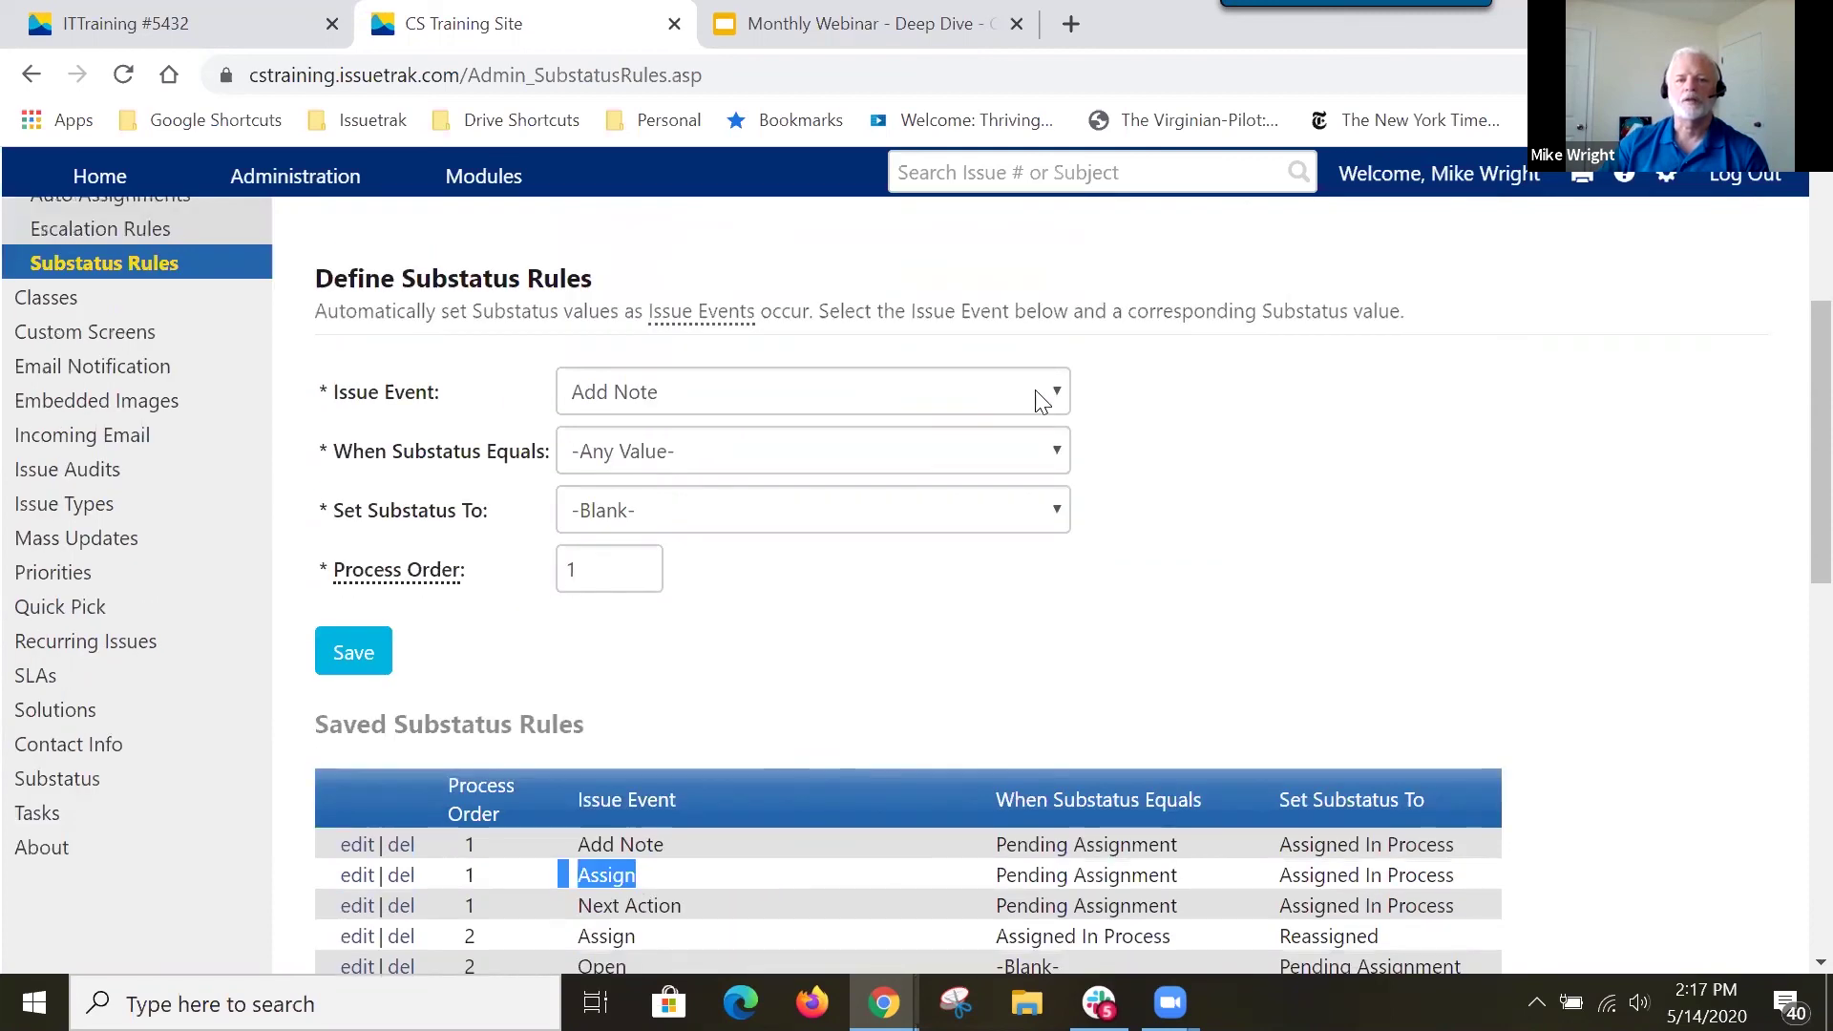
click(1058, 391)
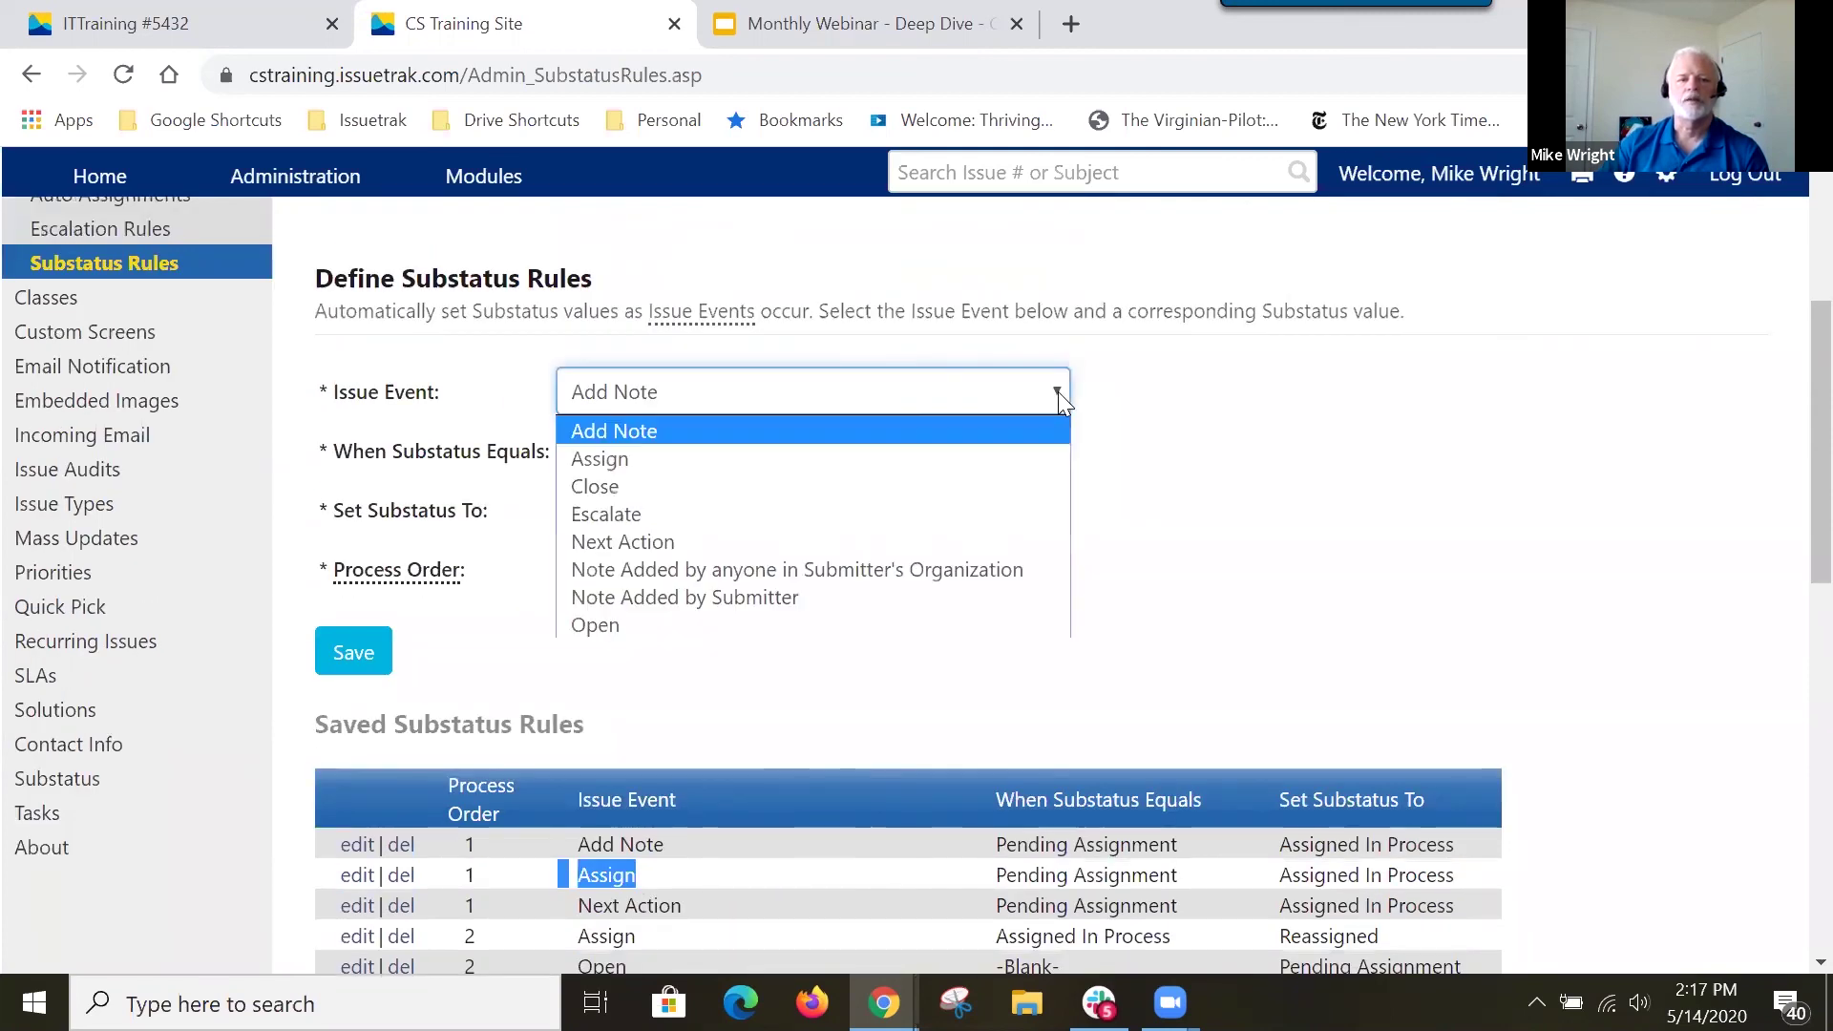
click(727, 460)
click(722, 464)
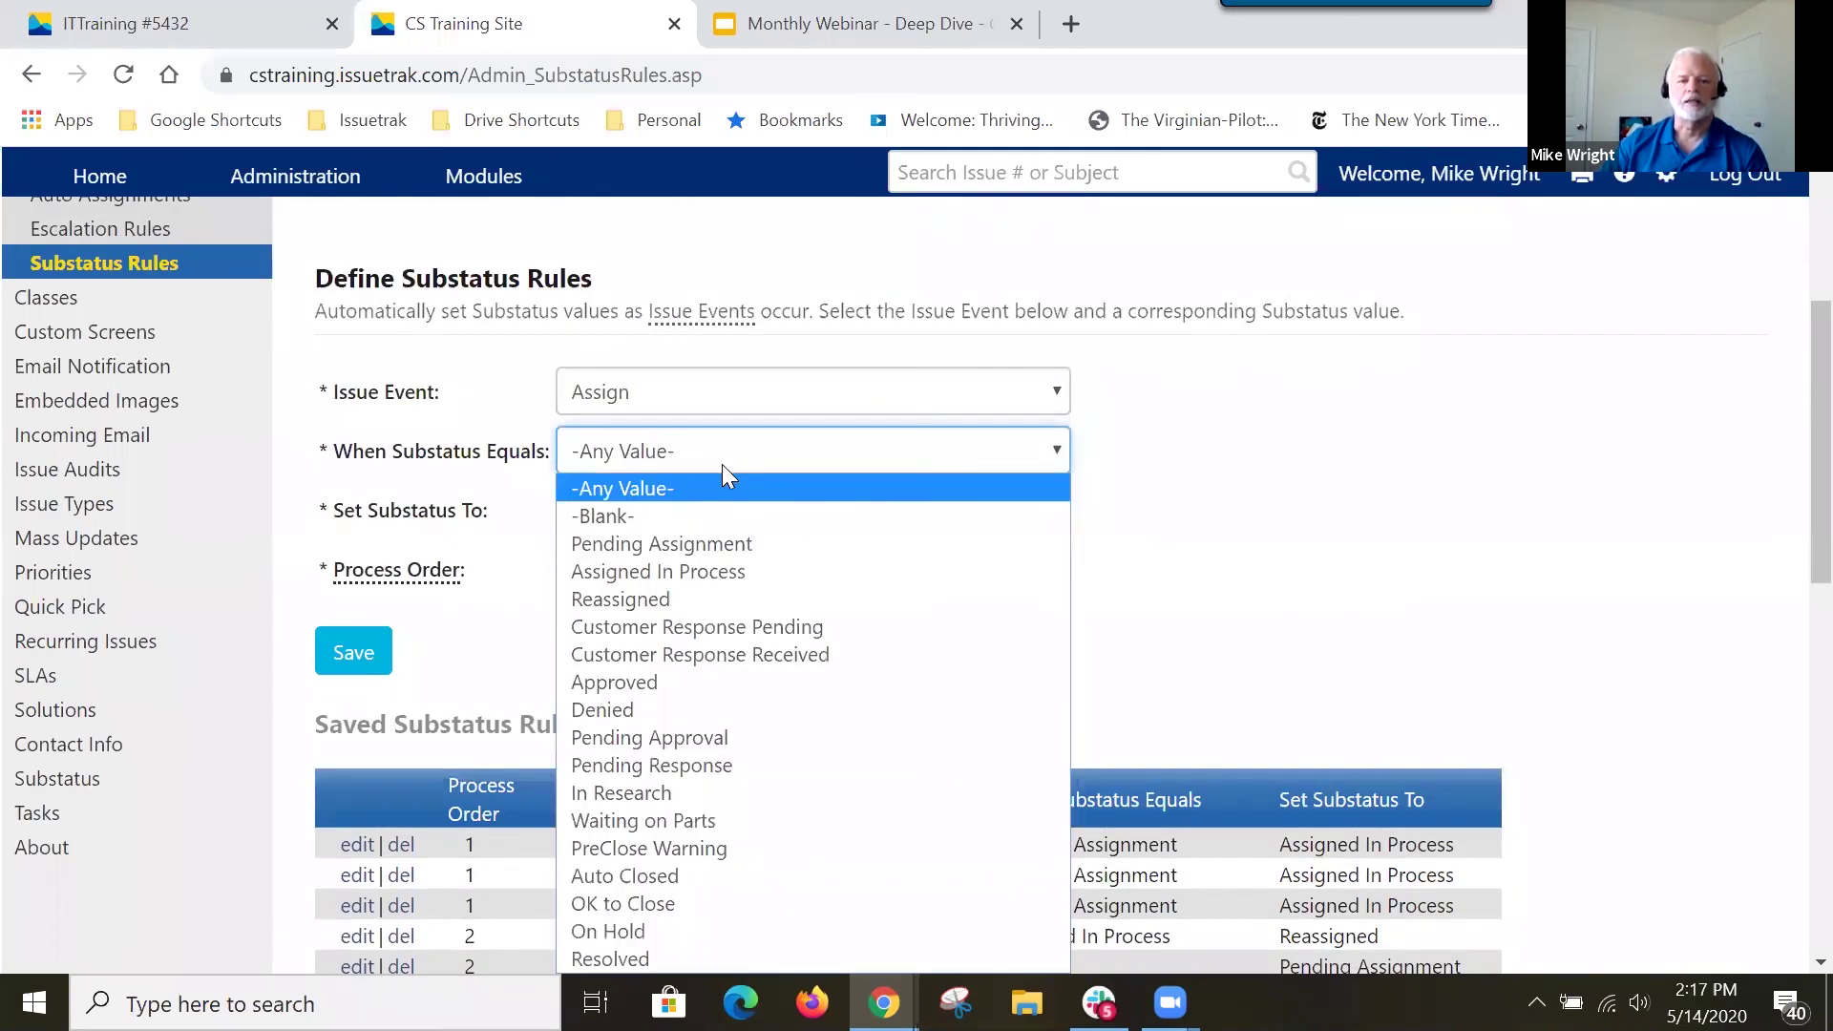
click(661, 521)
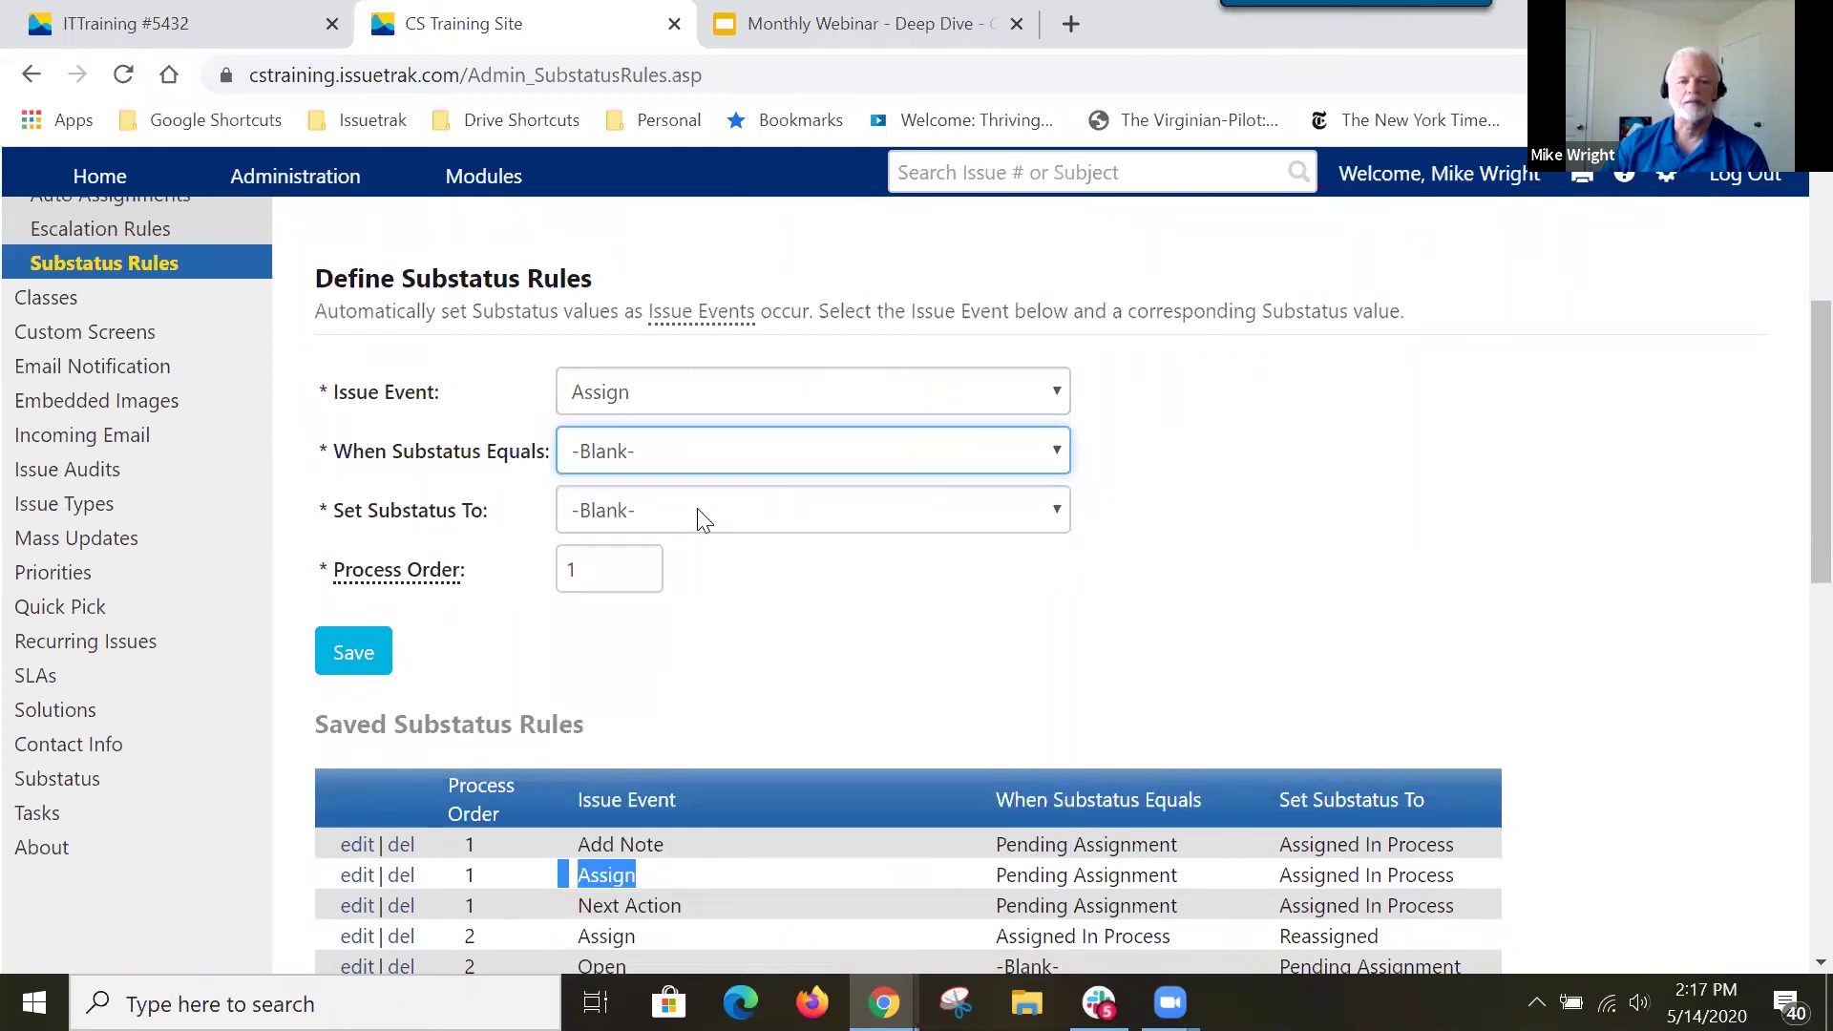
click(696, 516)
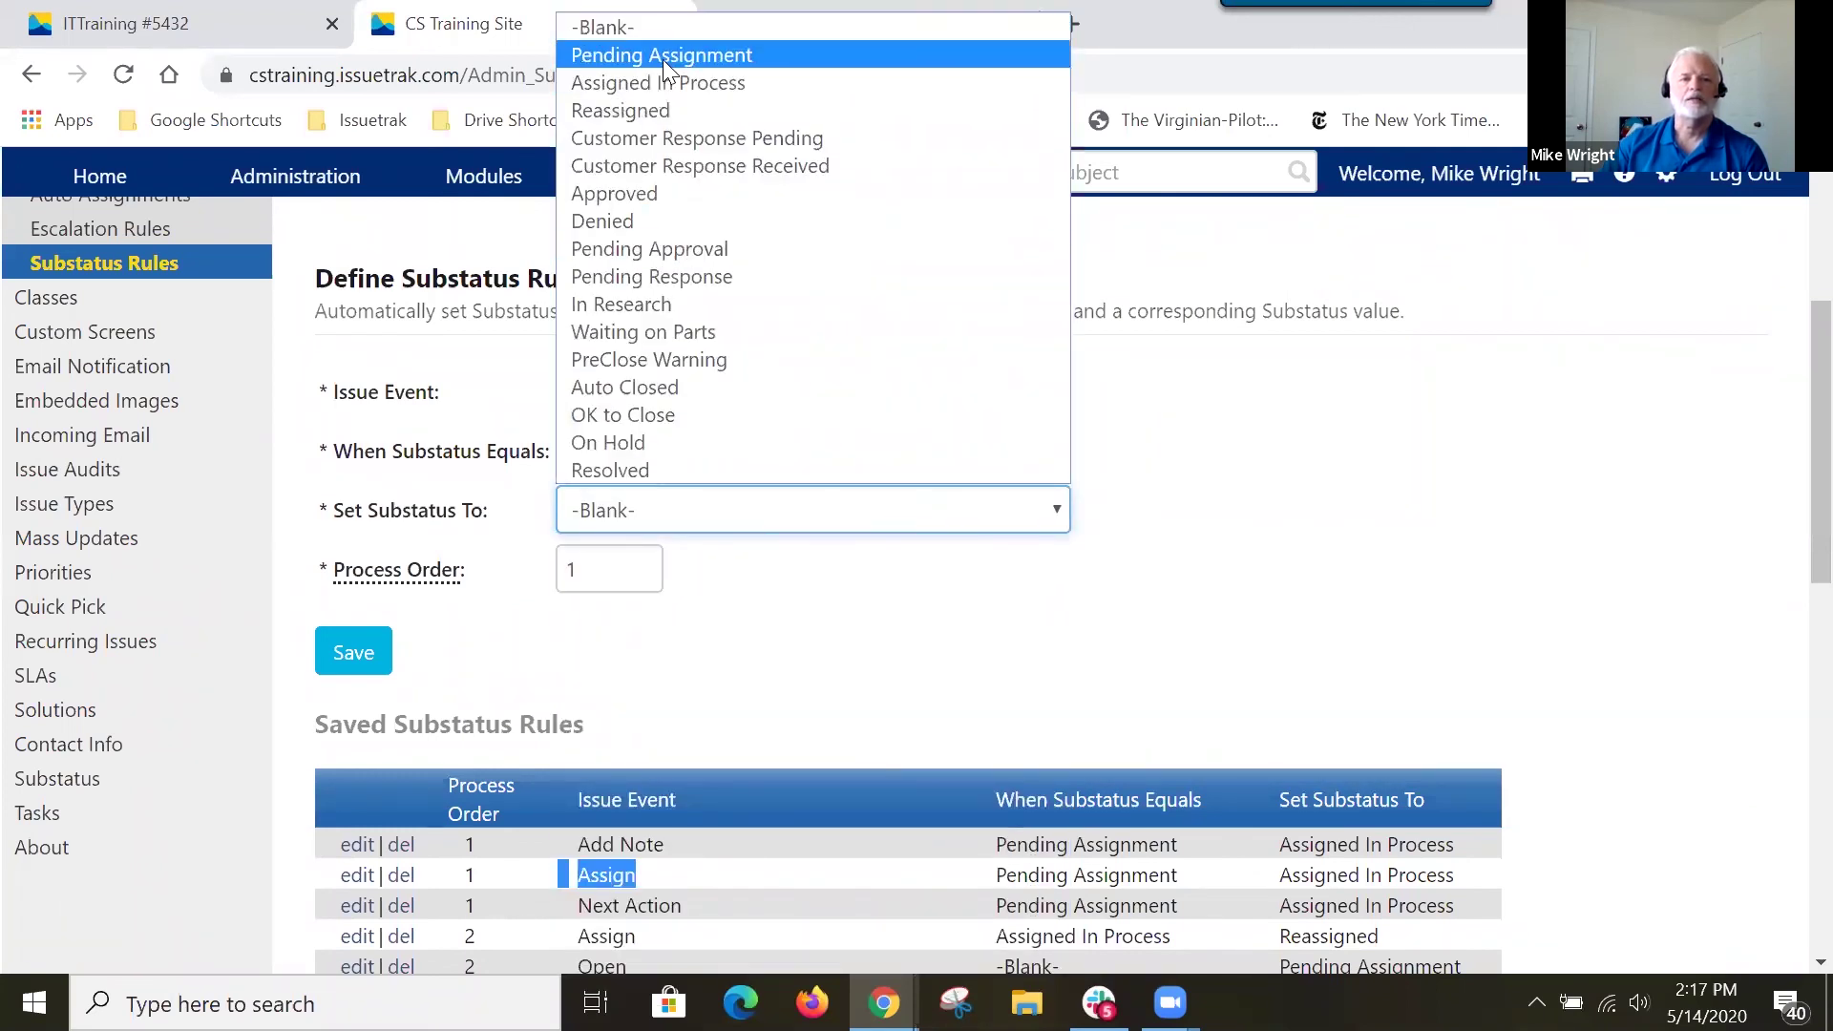
click(665, 89)
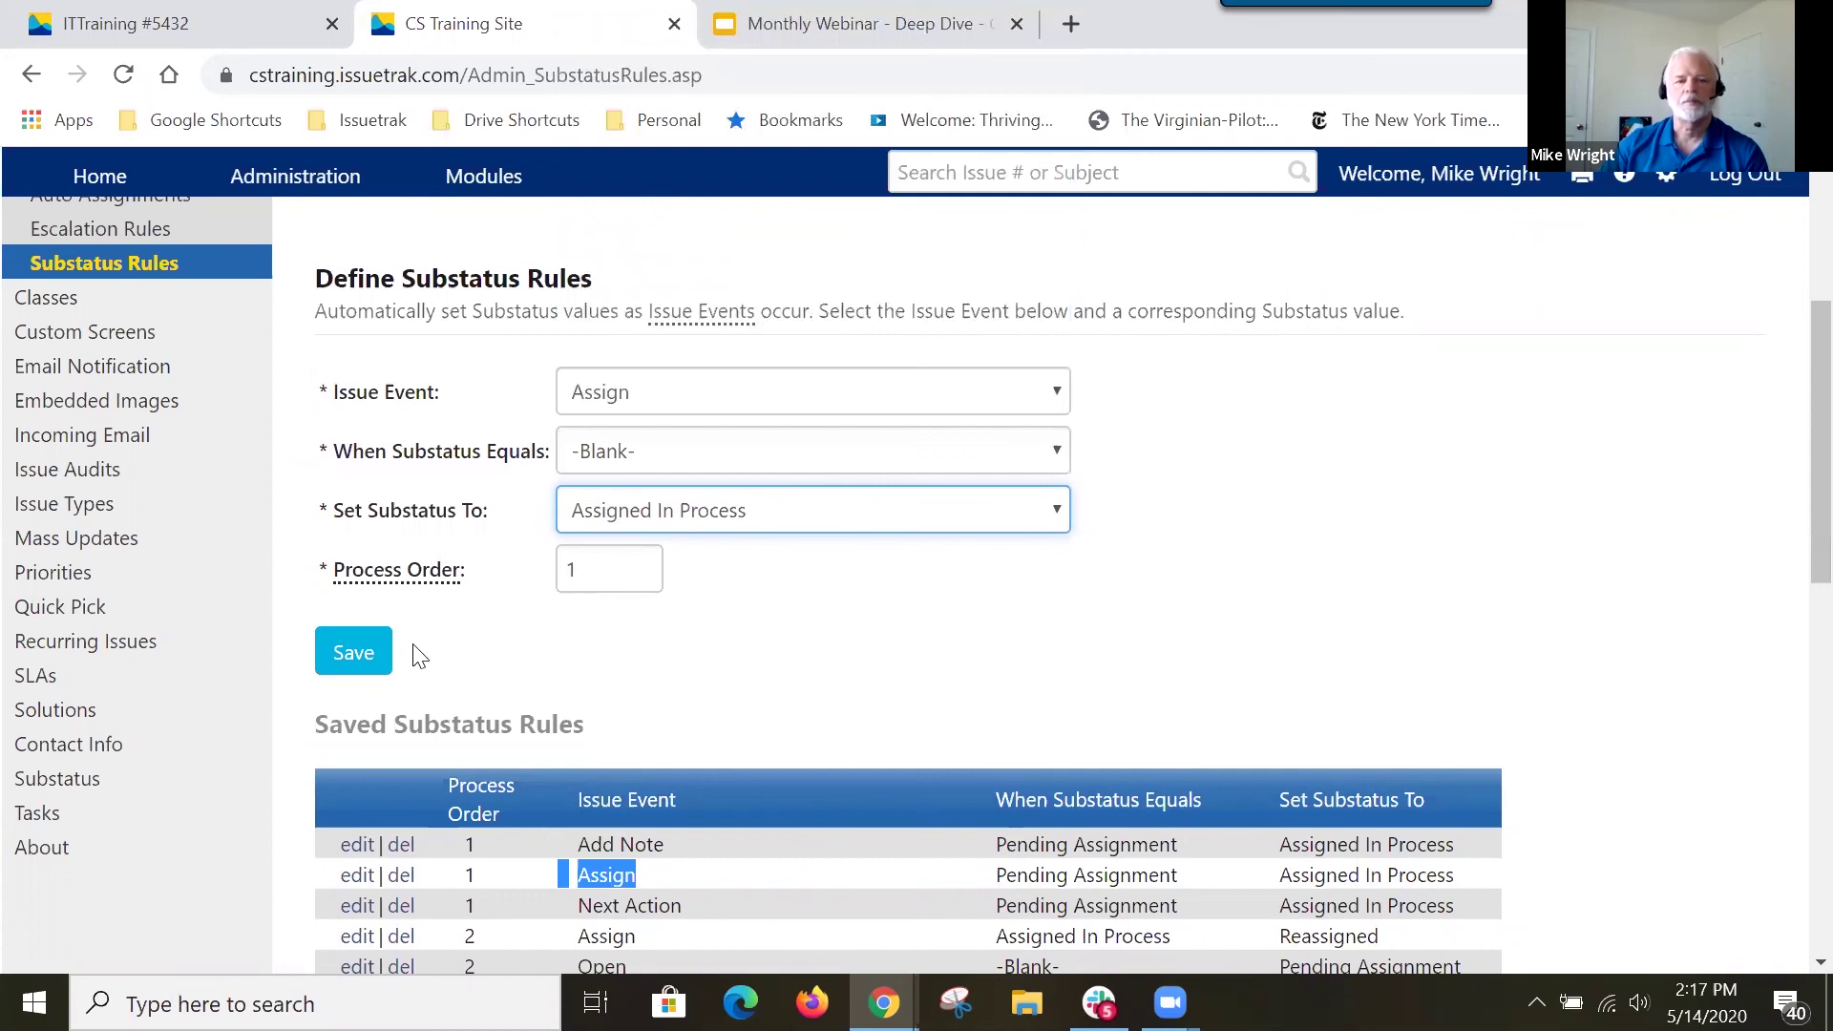
click(375, 670)
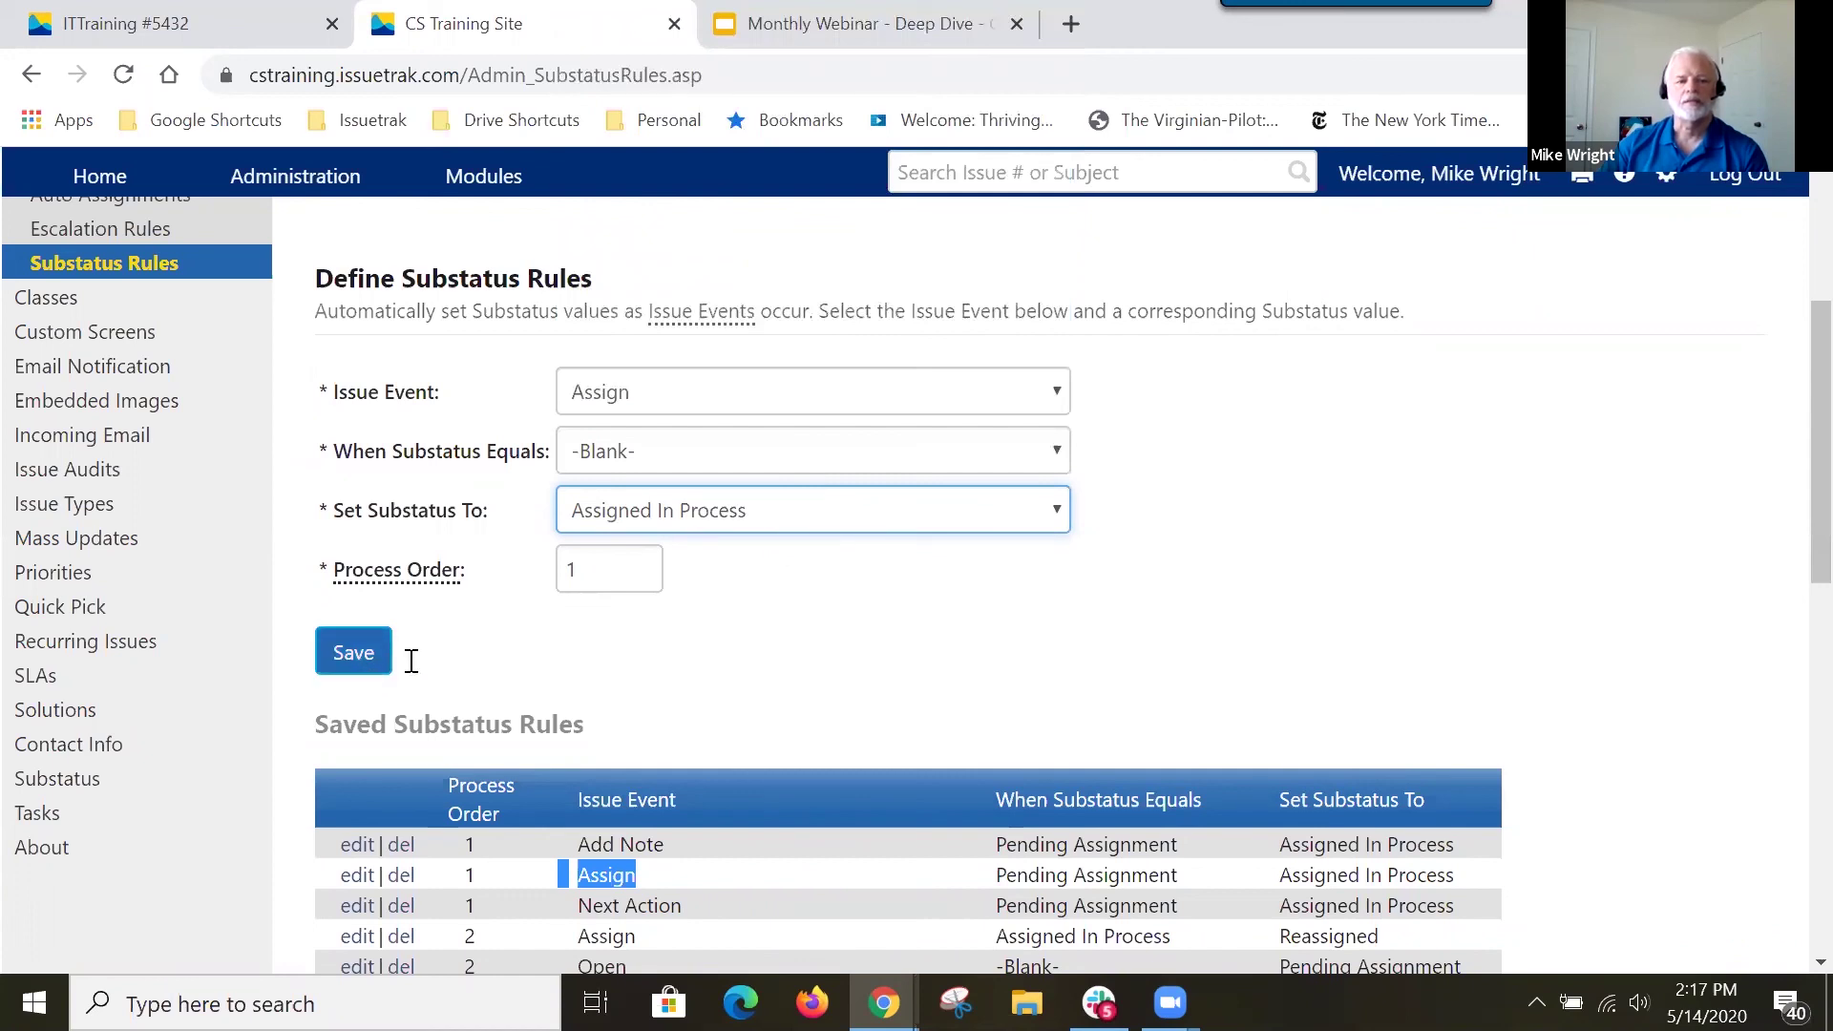
click(351, 665)
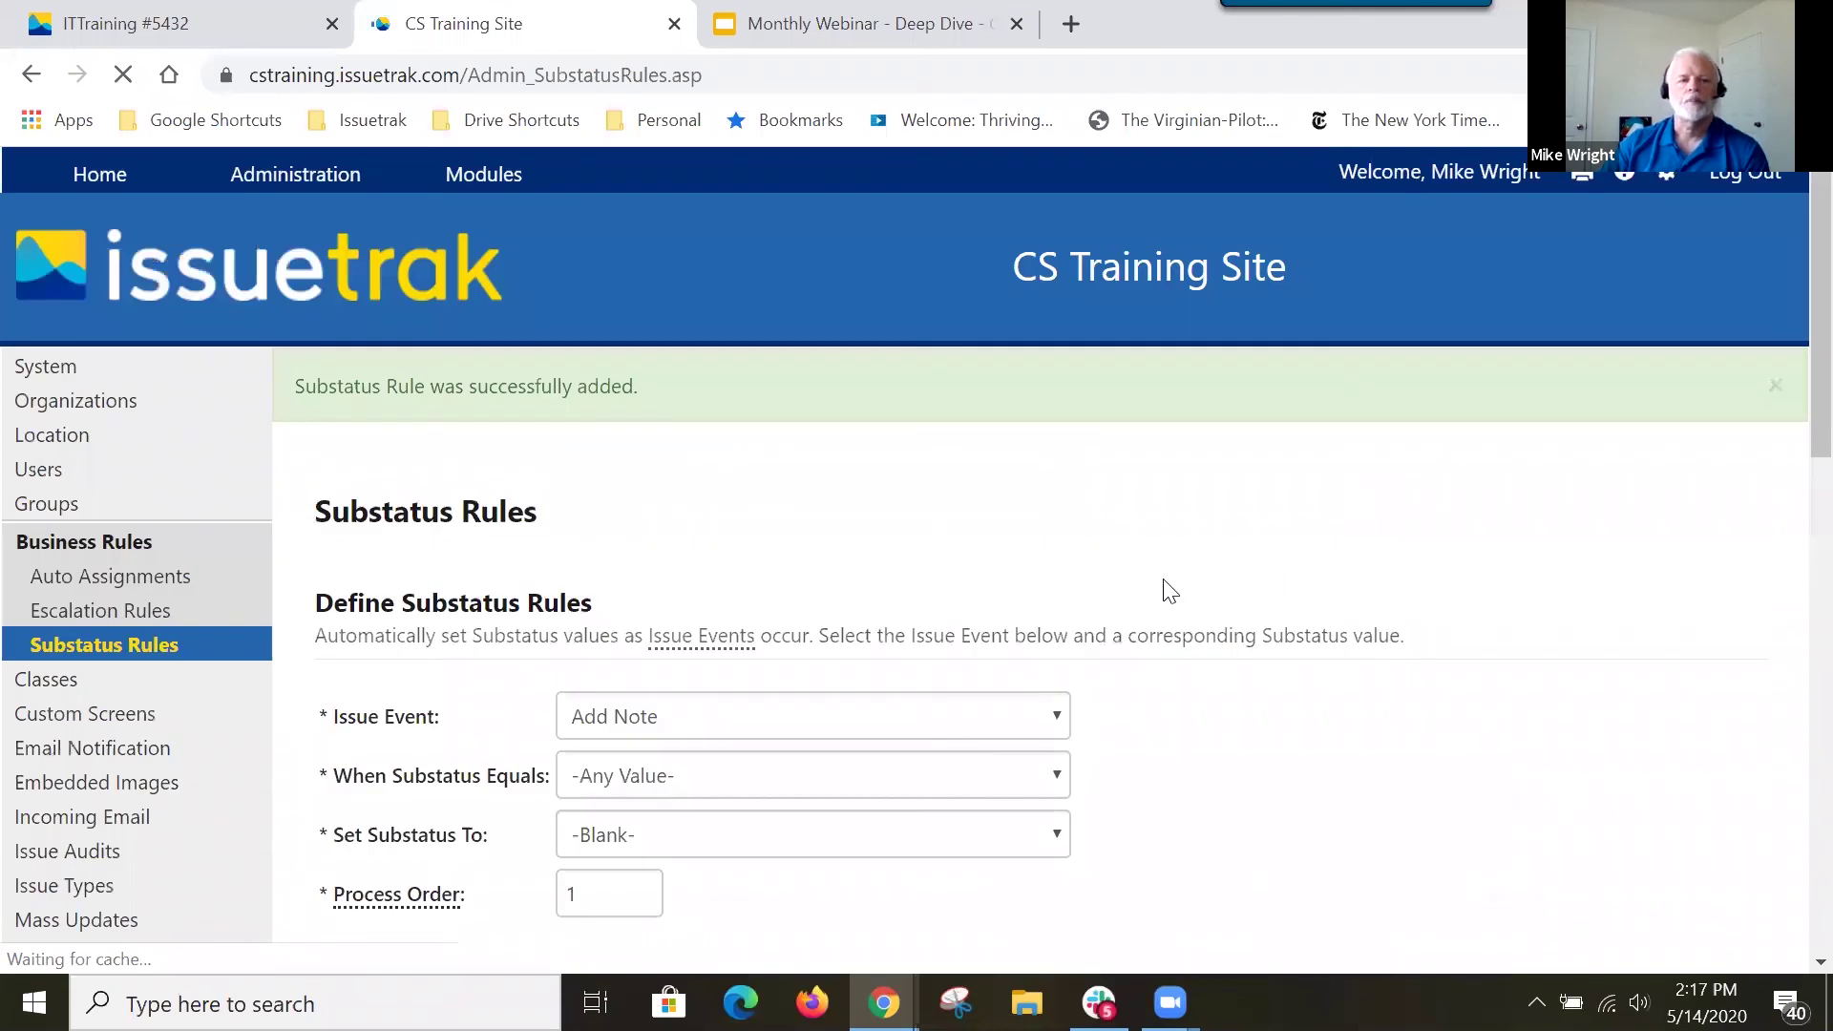
Review the saved Note Added by Submitter rule that changes Customer Response Pending to Customer Response Received.
scroll(1076, 607, down, 8)
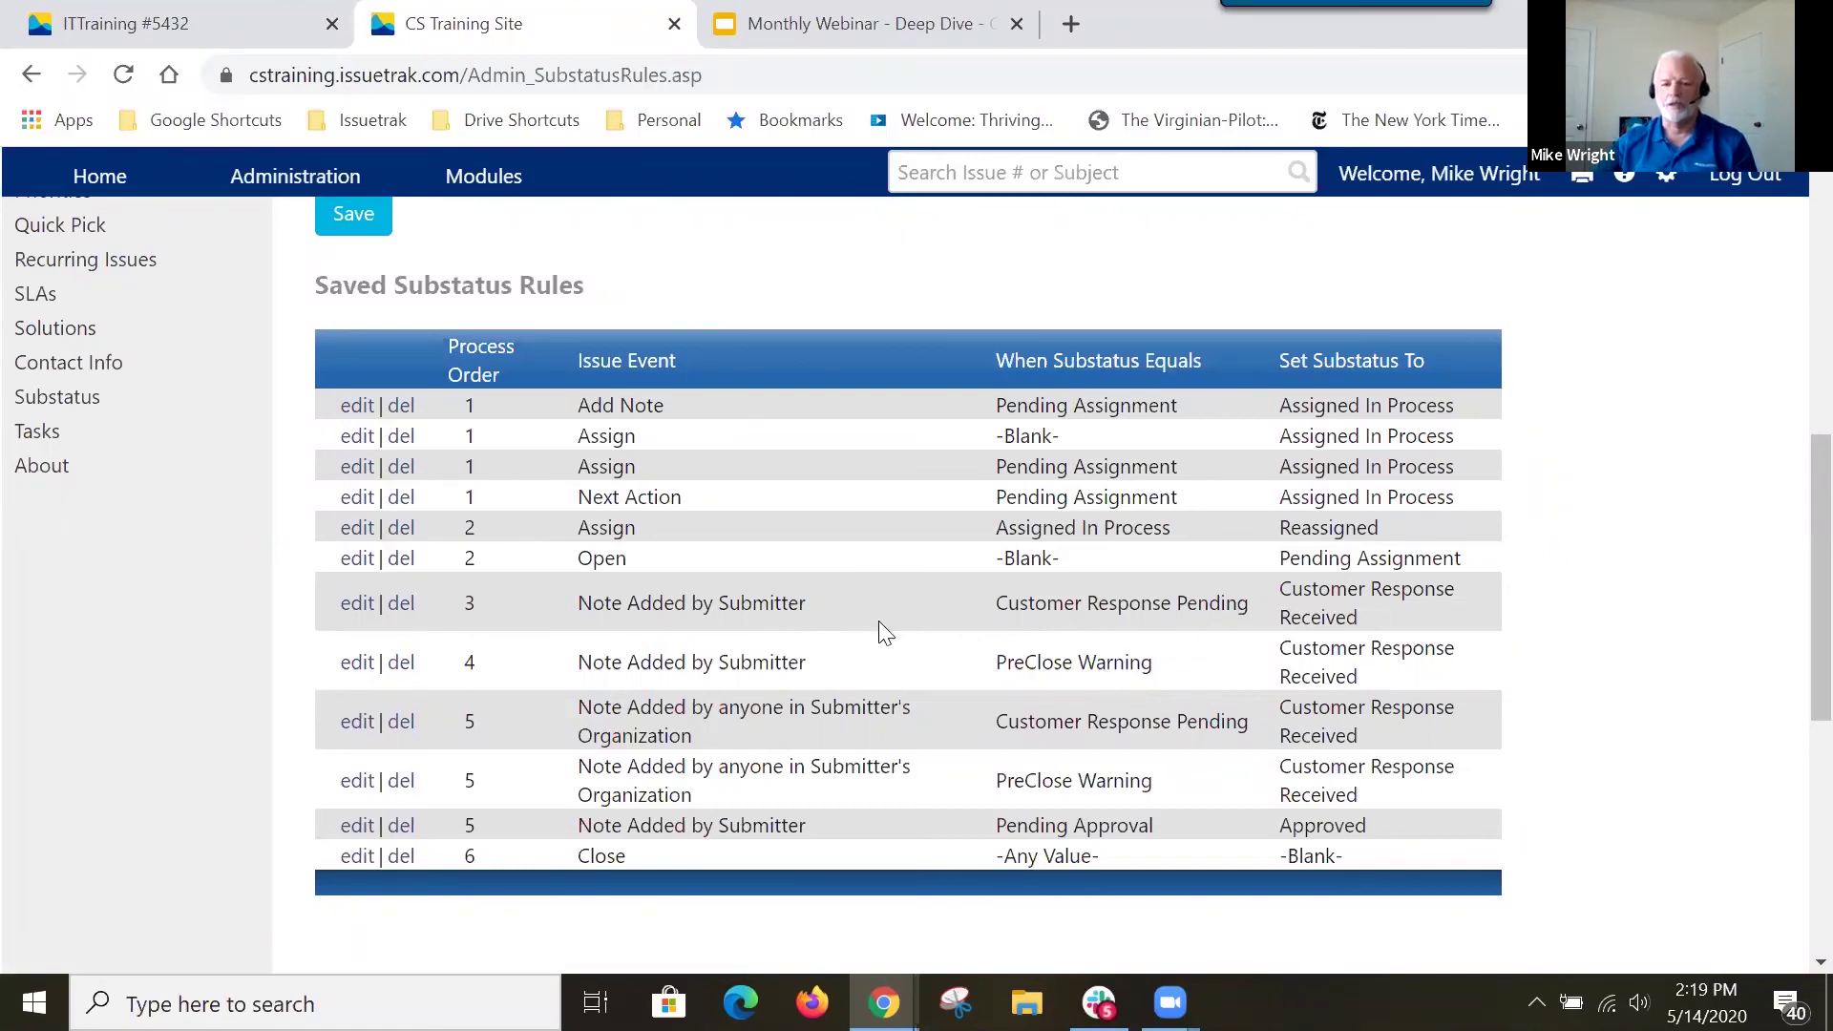
drag(1266, 598, 1004, 614)
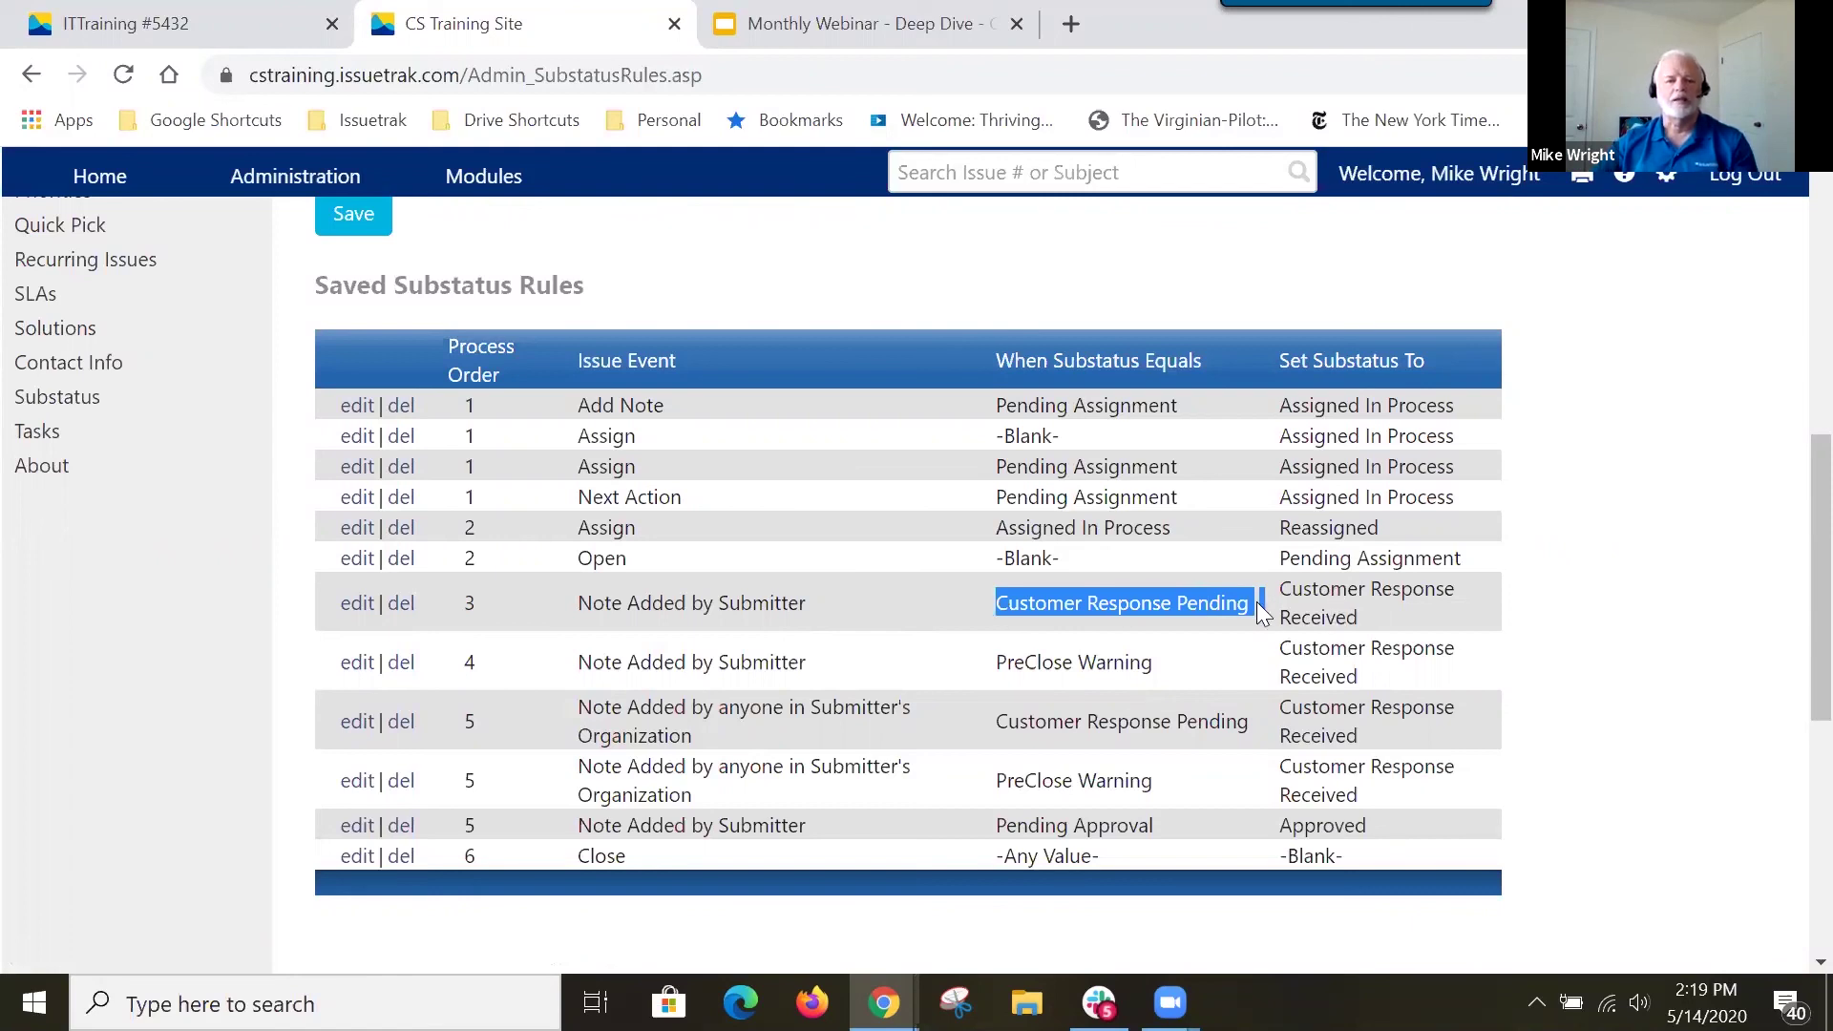
drag(828, 612, 608, 612)
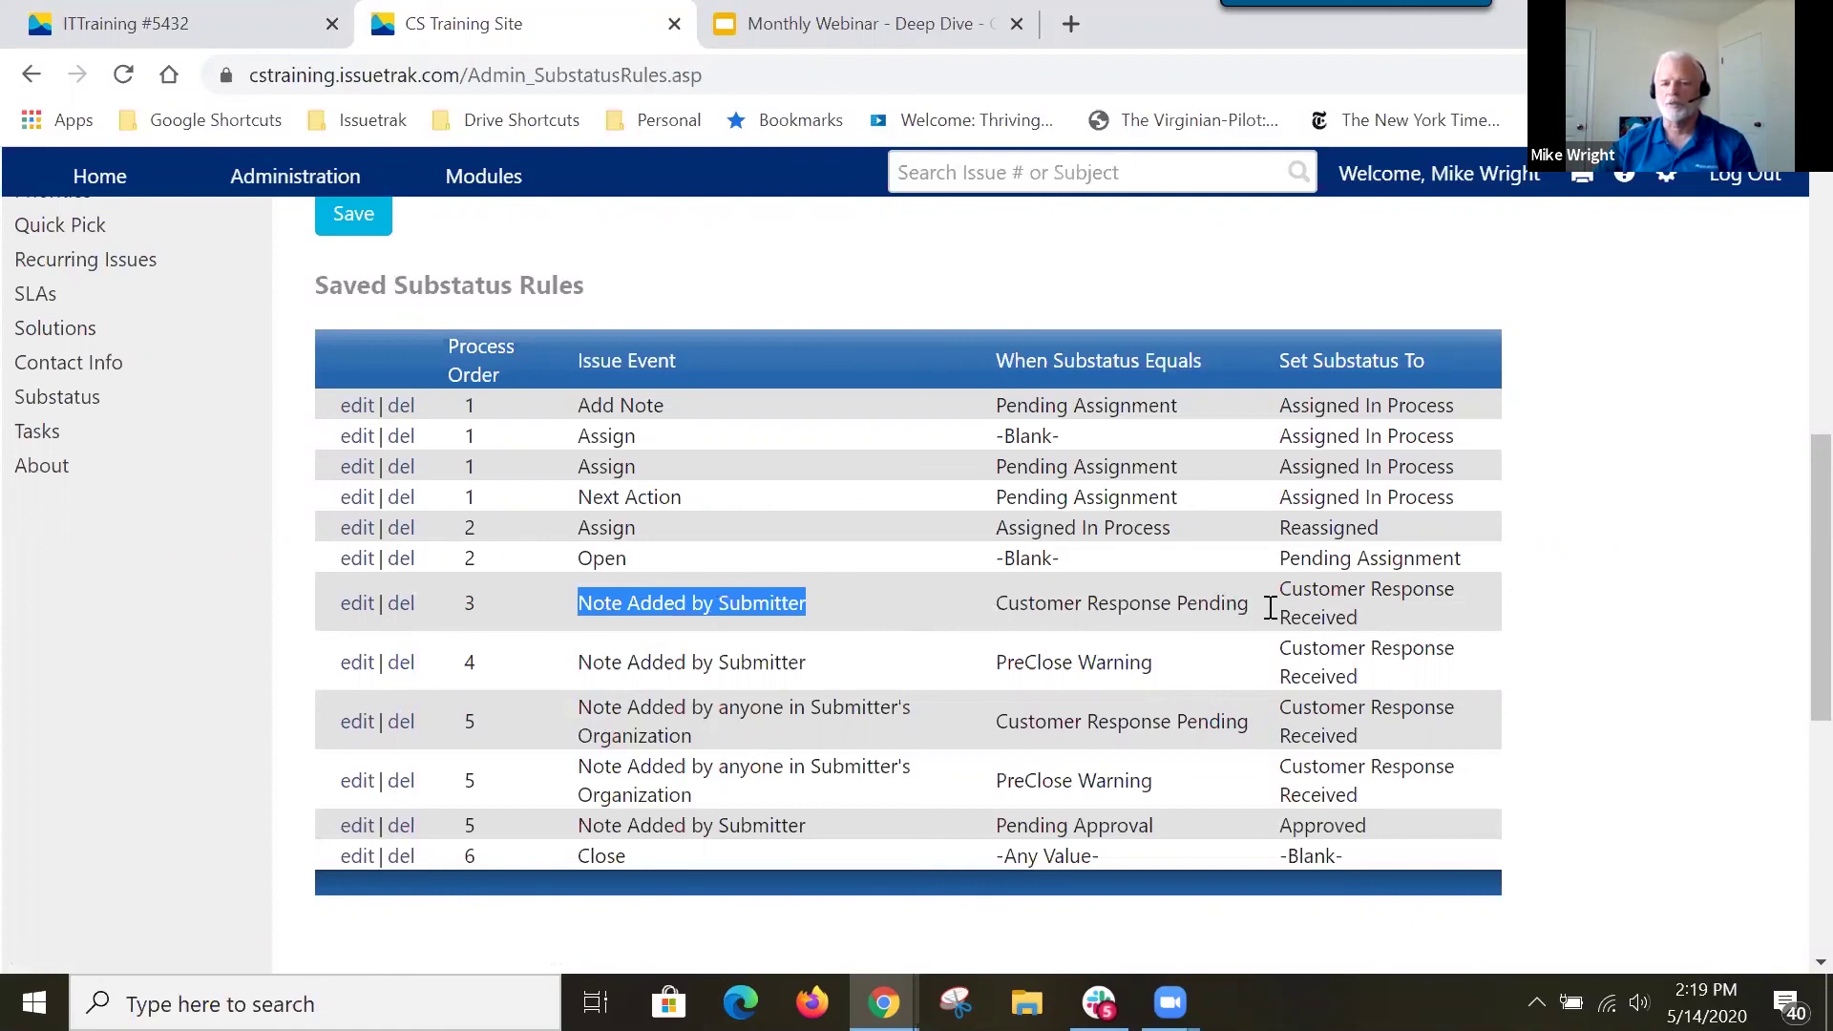
drag(1282, 585, 1367, 621)
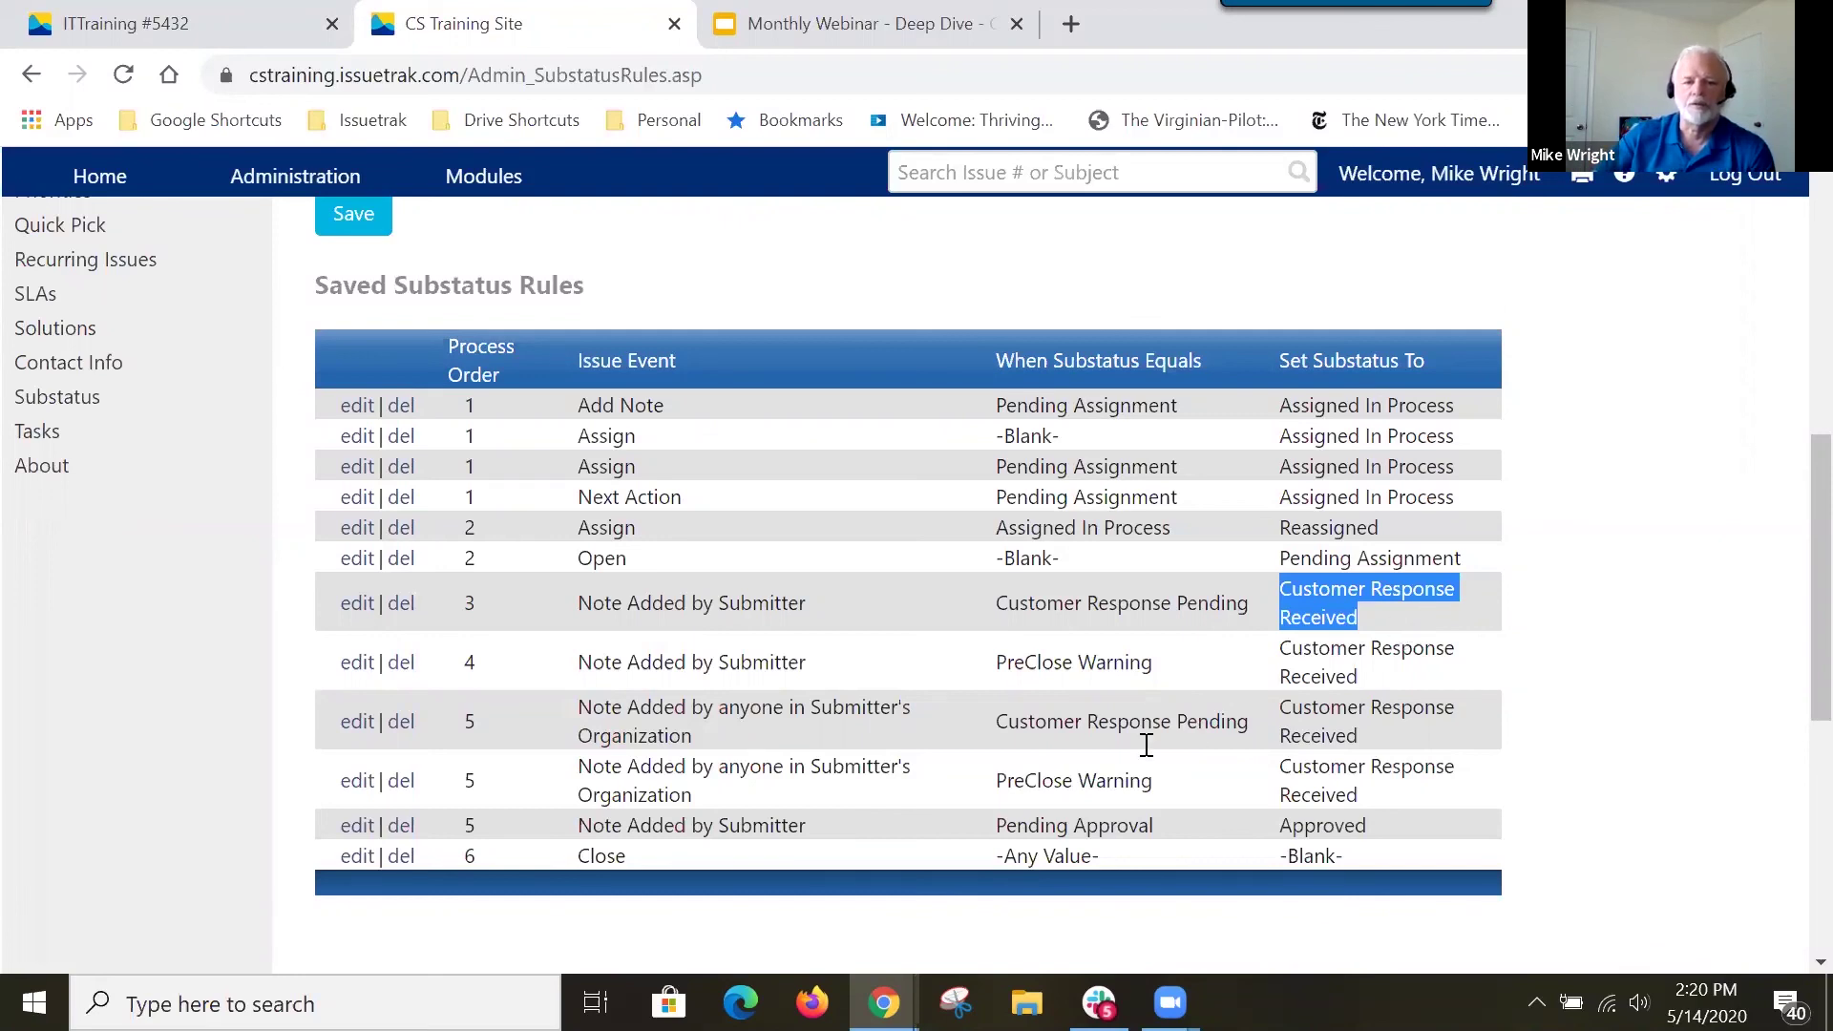
Review the saved pause clock rules, especially the one for the Customer Response Pending substatus.
scroll(1146, 749, down, 5)
scroll(744, 764, down, 2)
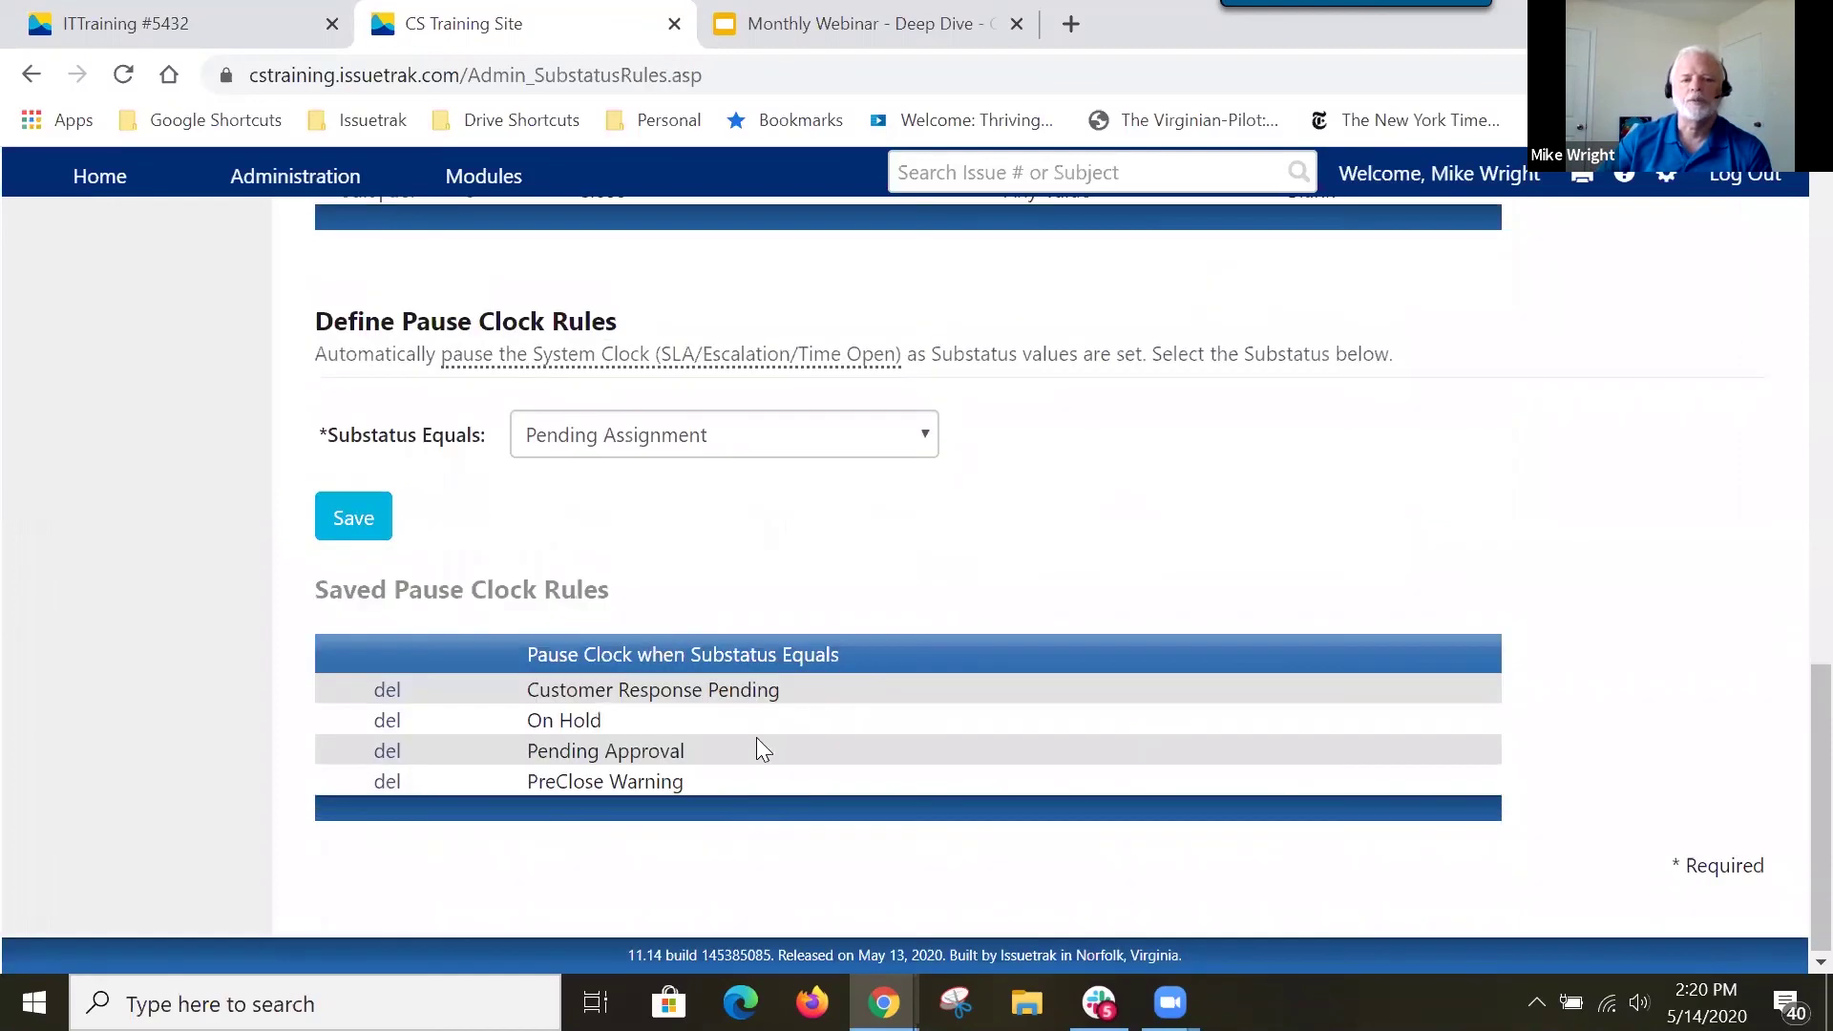
drag(788, 689, 538, 699)
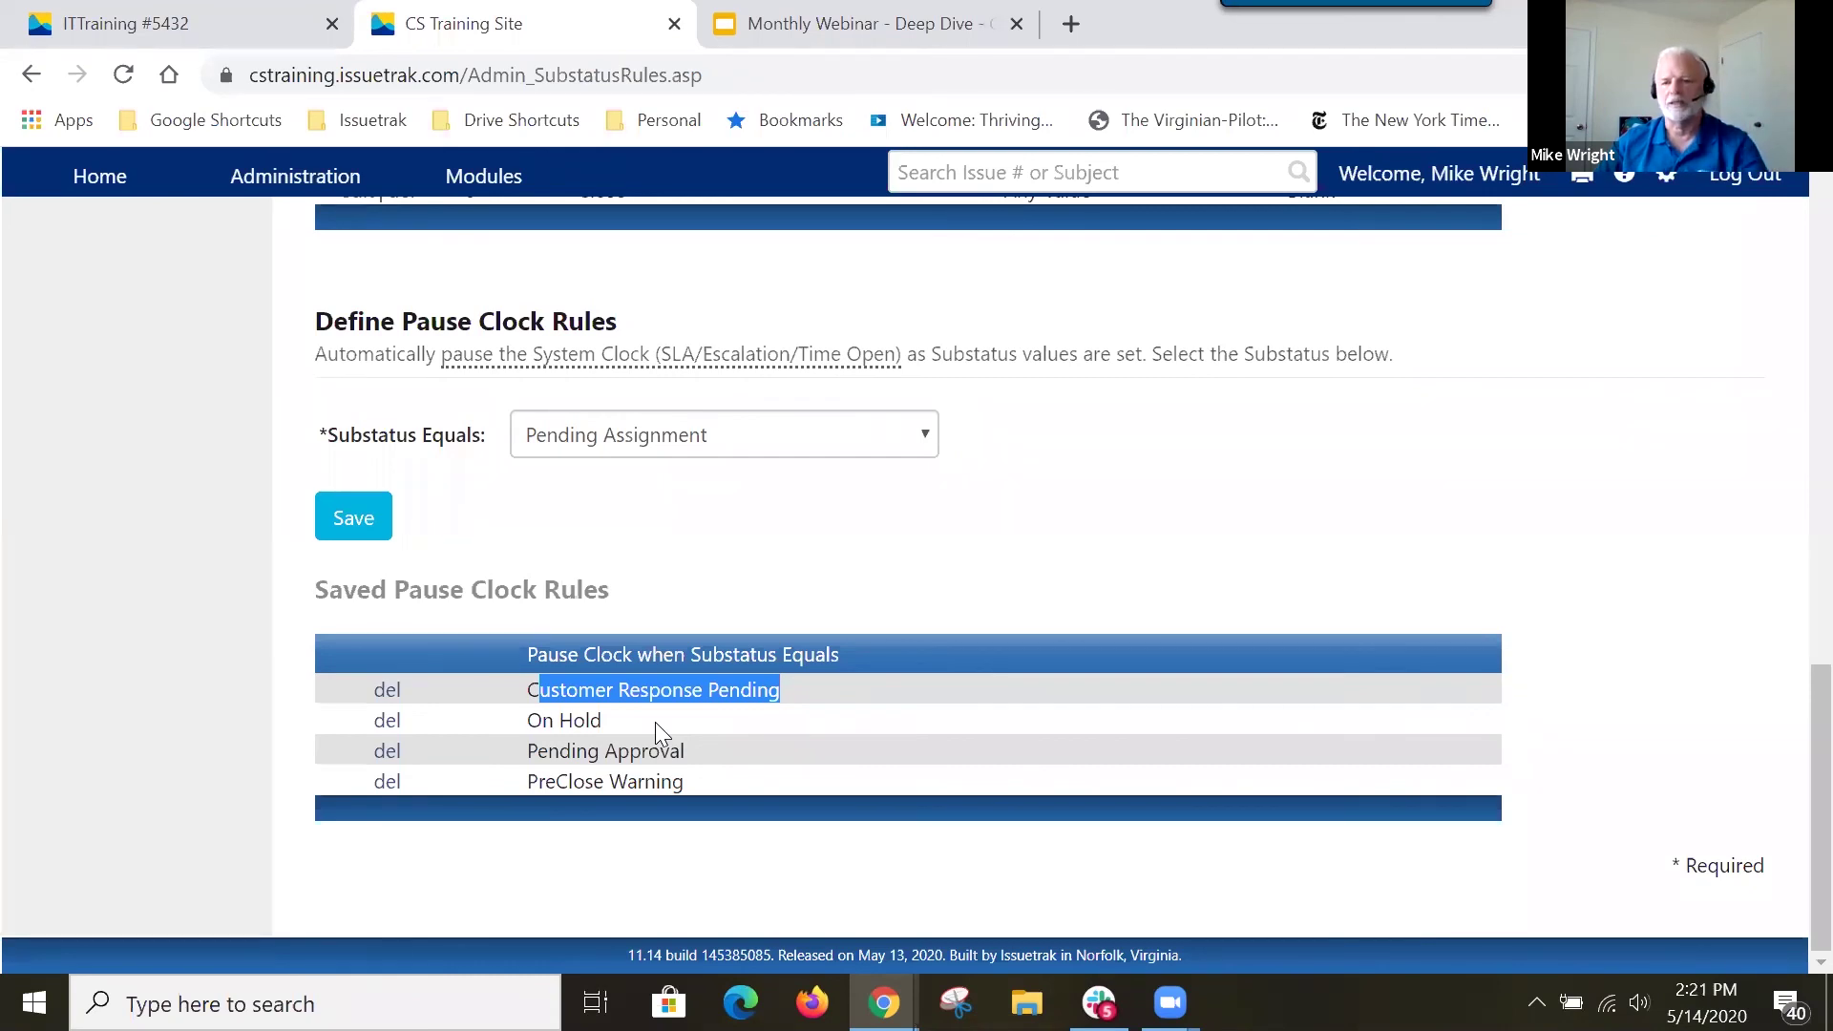
click(923, 545)
Open the escalation rules and start adding a new escalation rule.
scroll(922, 545, up, 6)
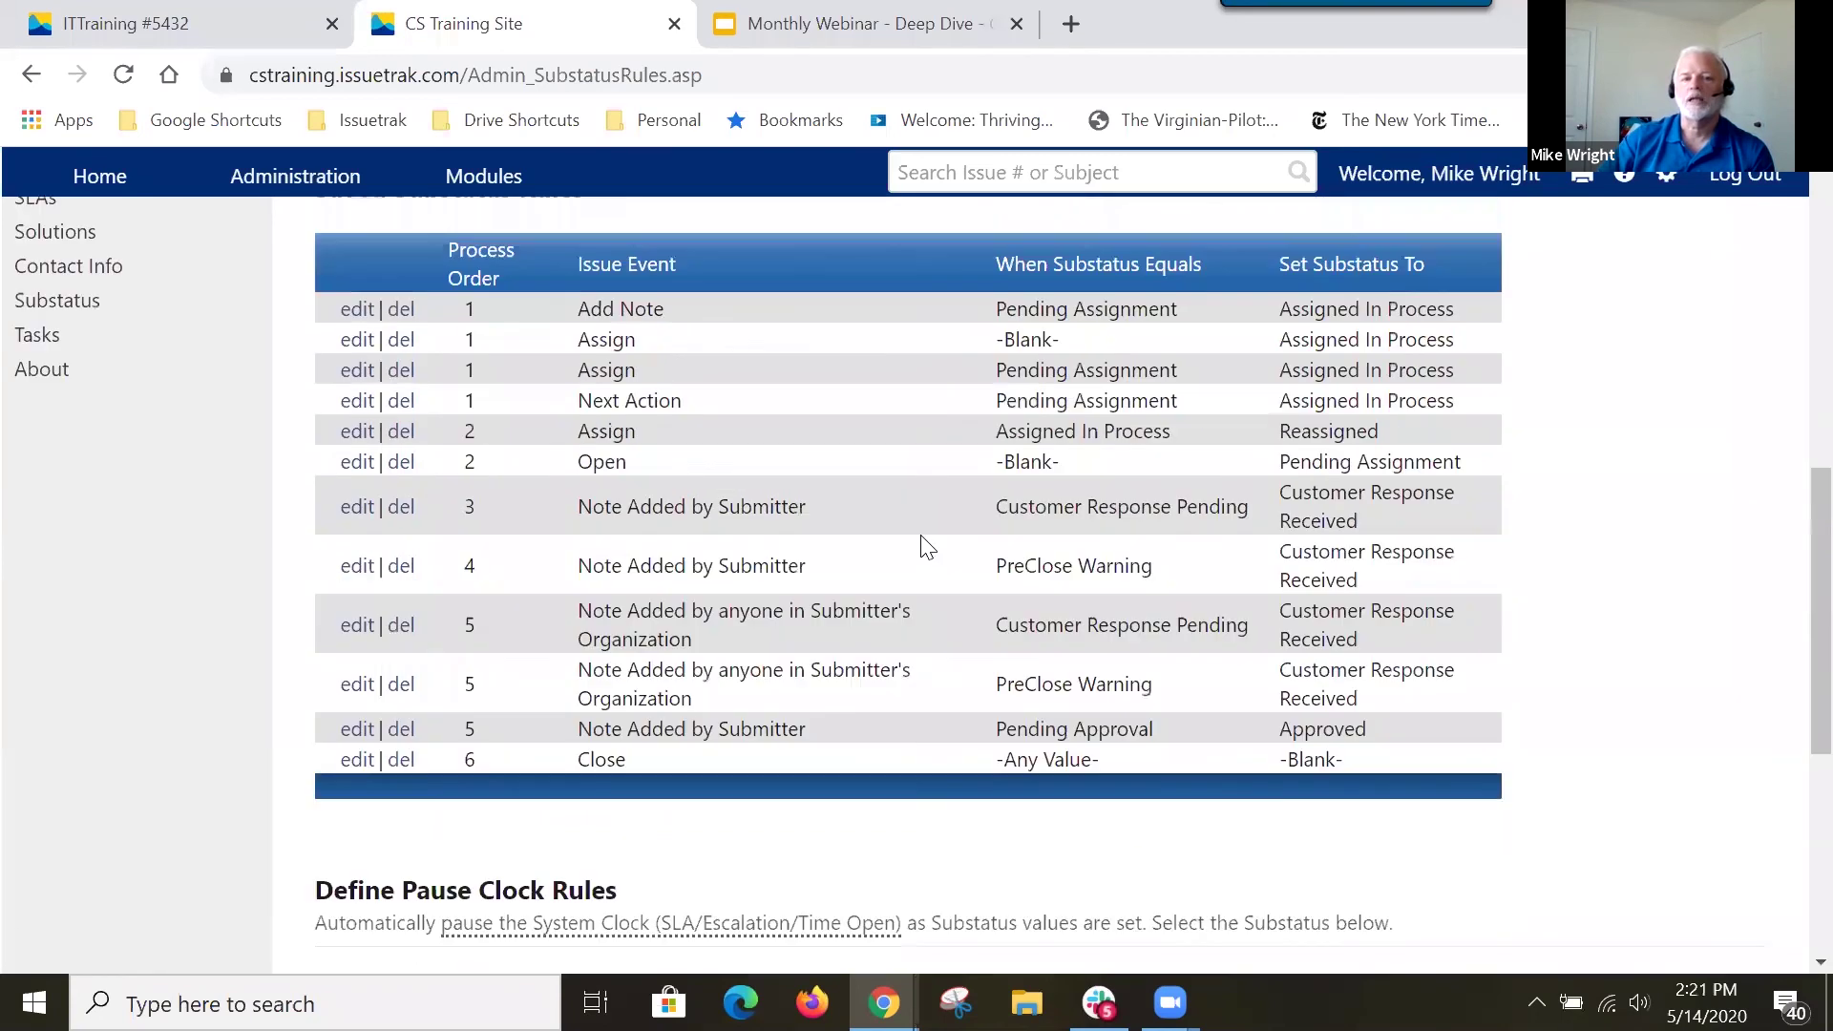
scroll(969, 349, up, 2)
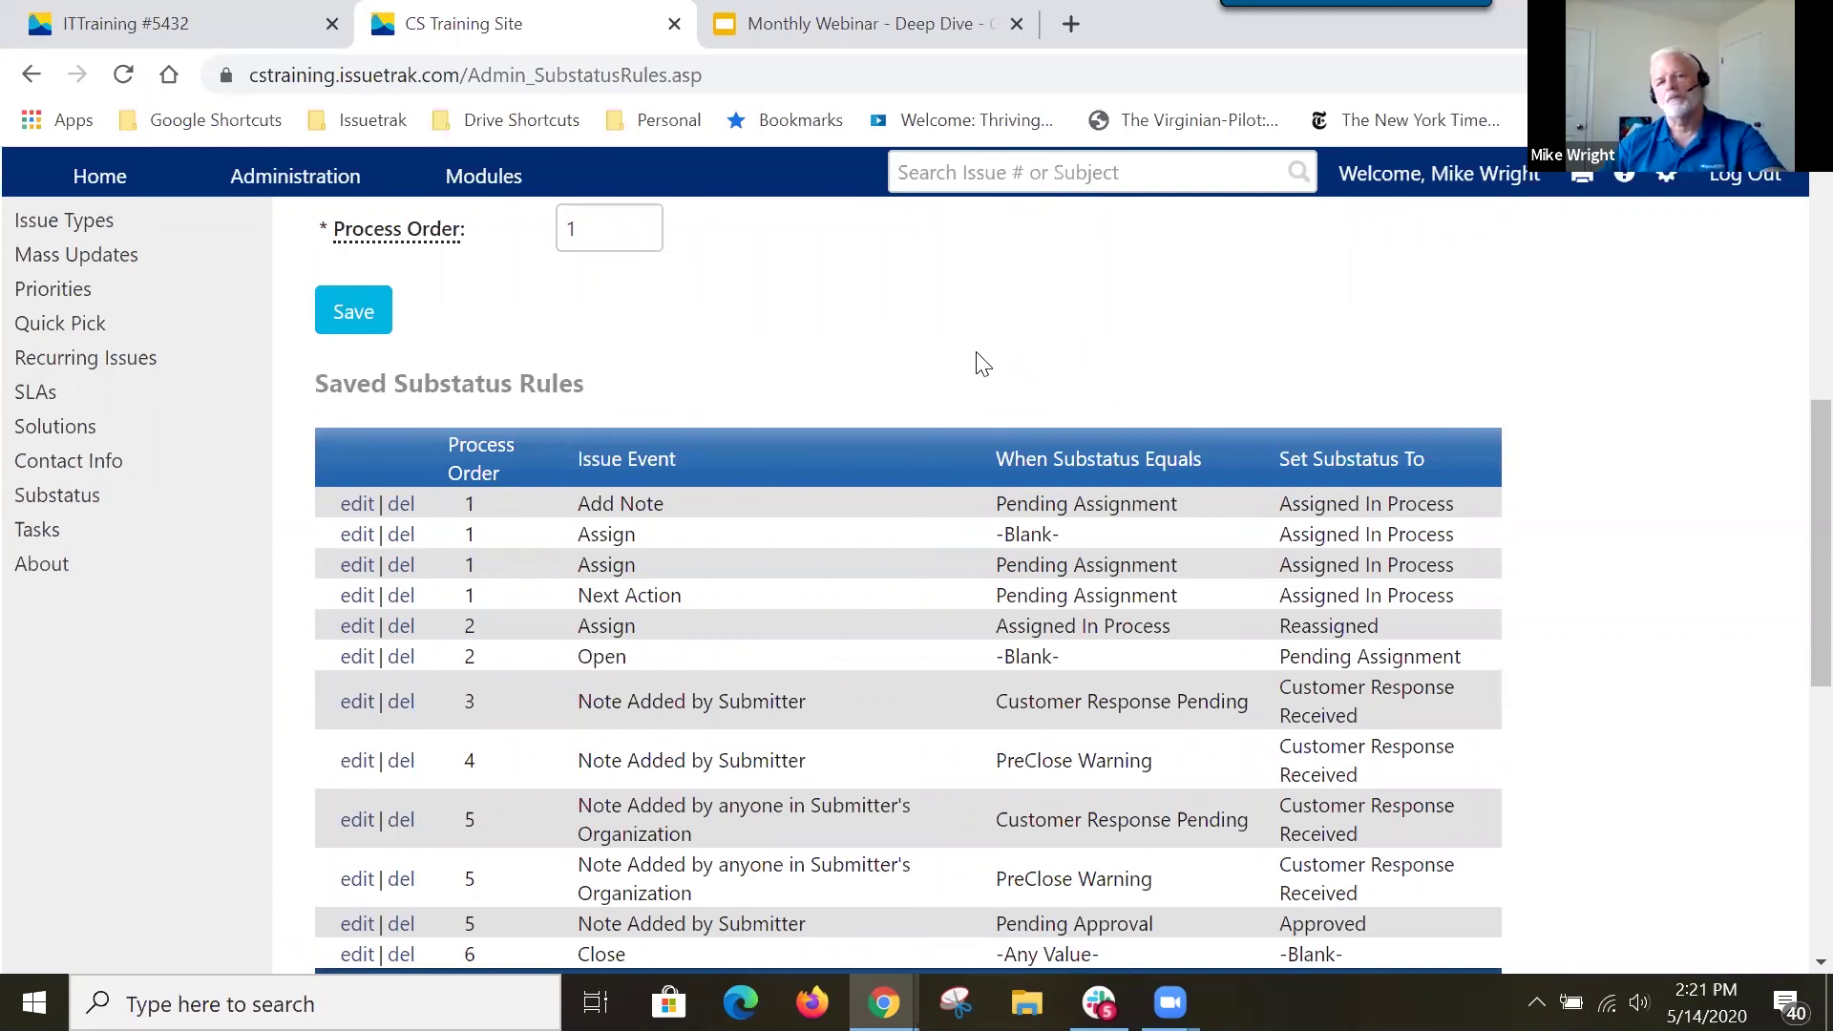
scroll(979, 360, up, 4)
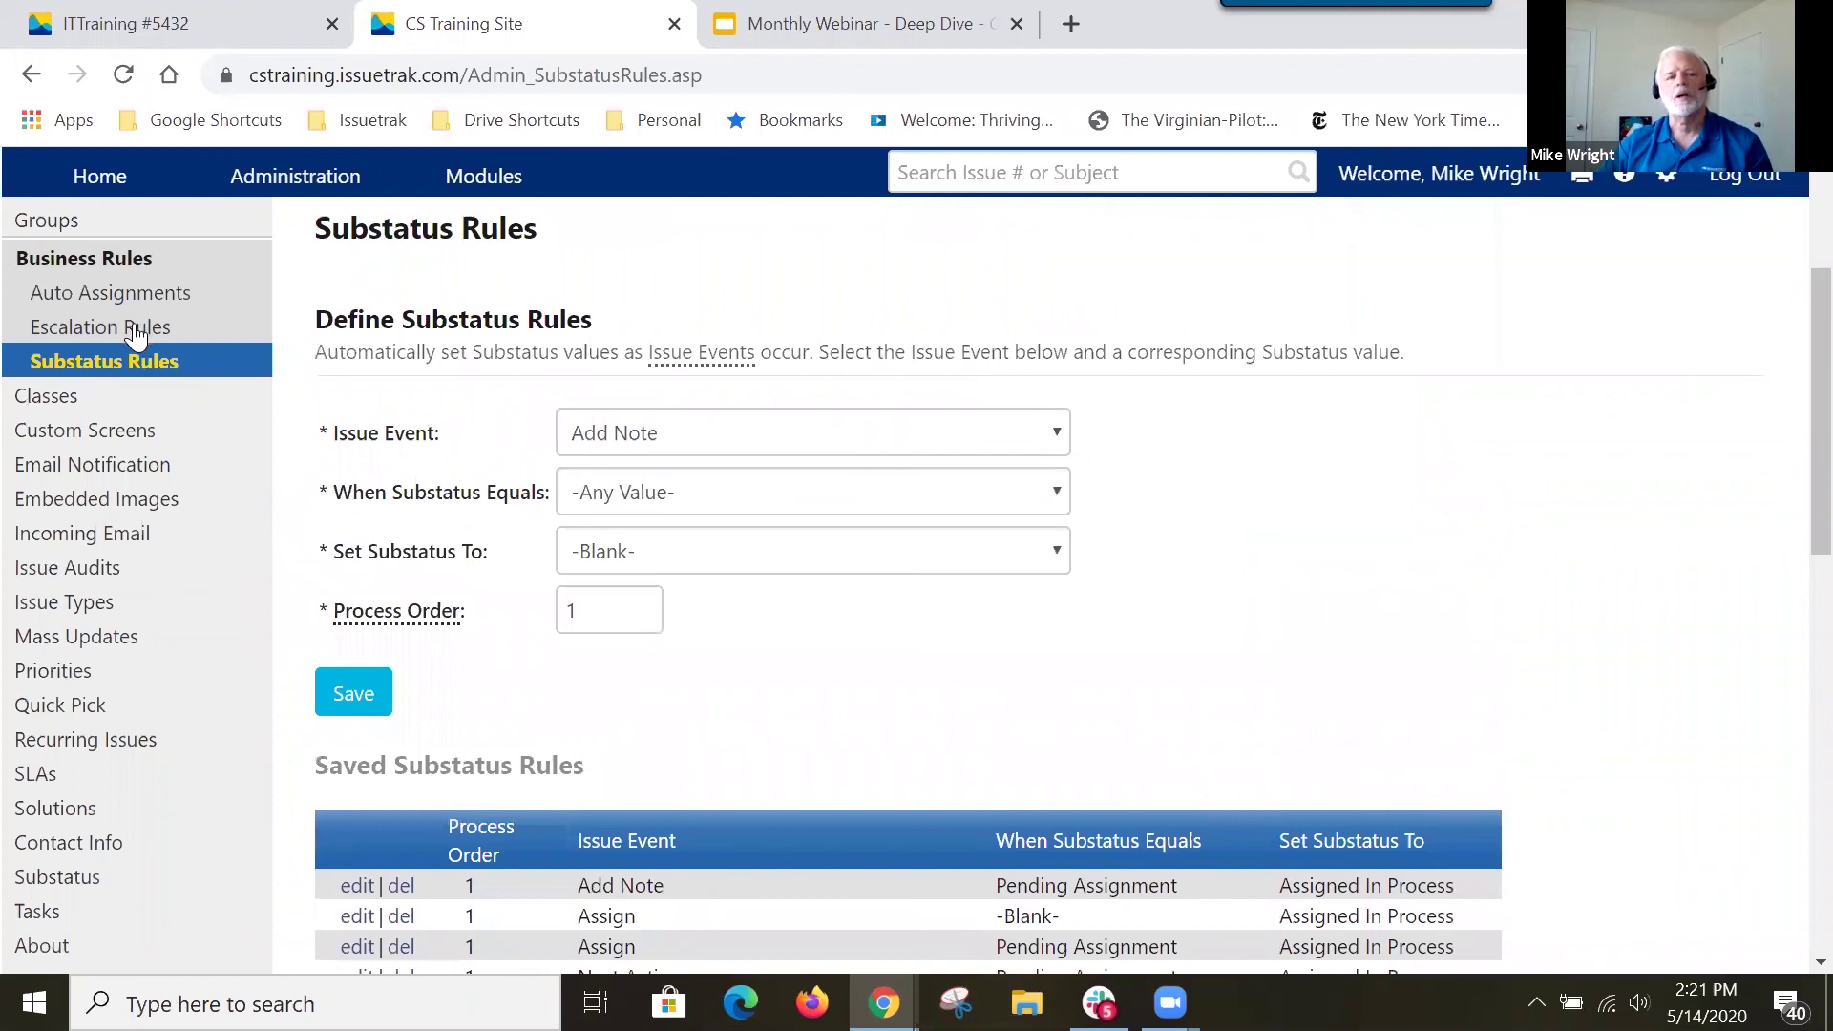
click(136, 336)
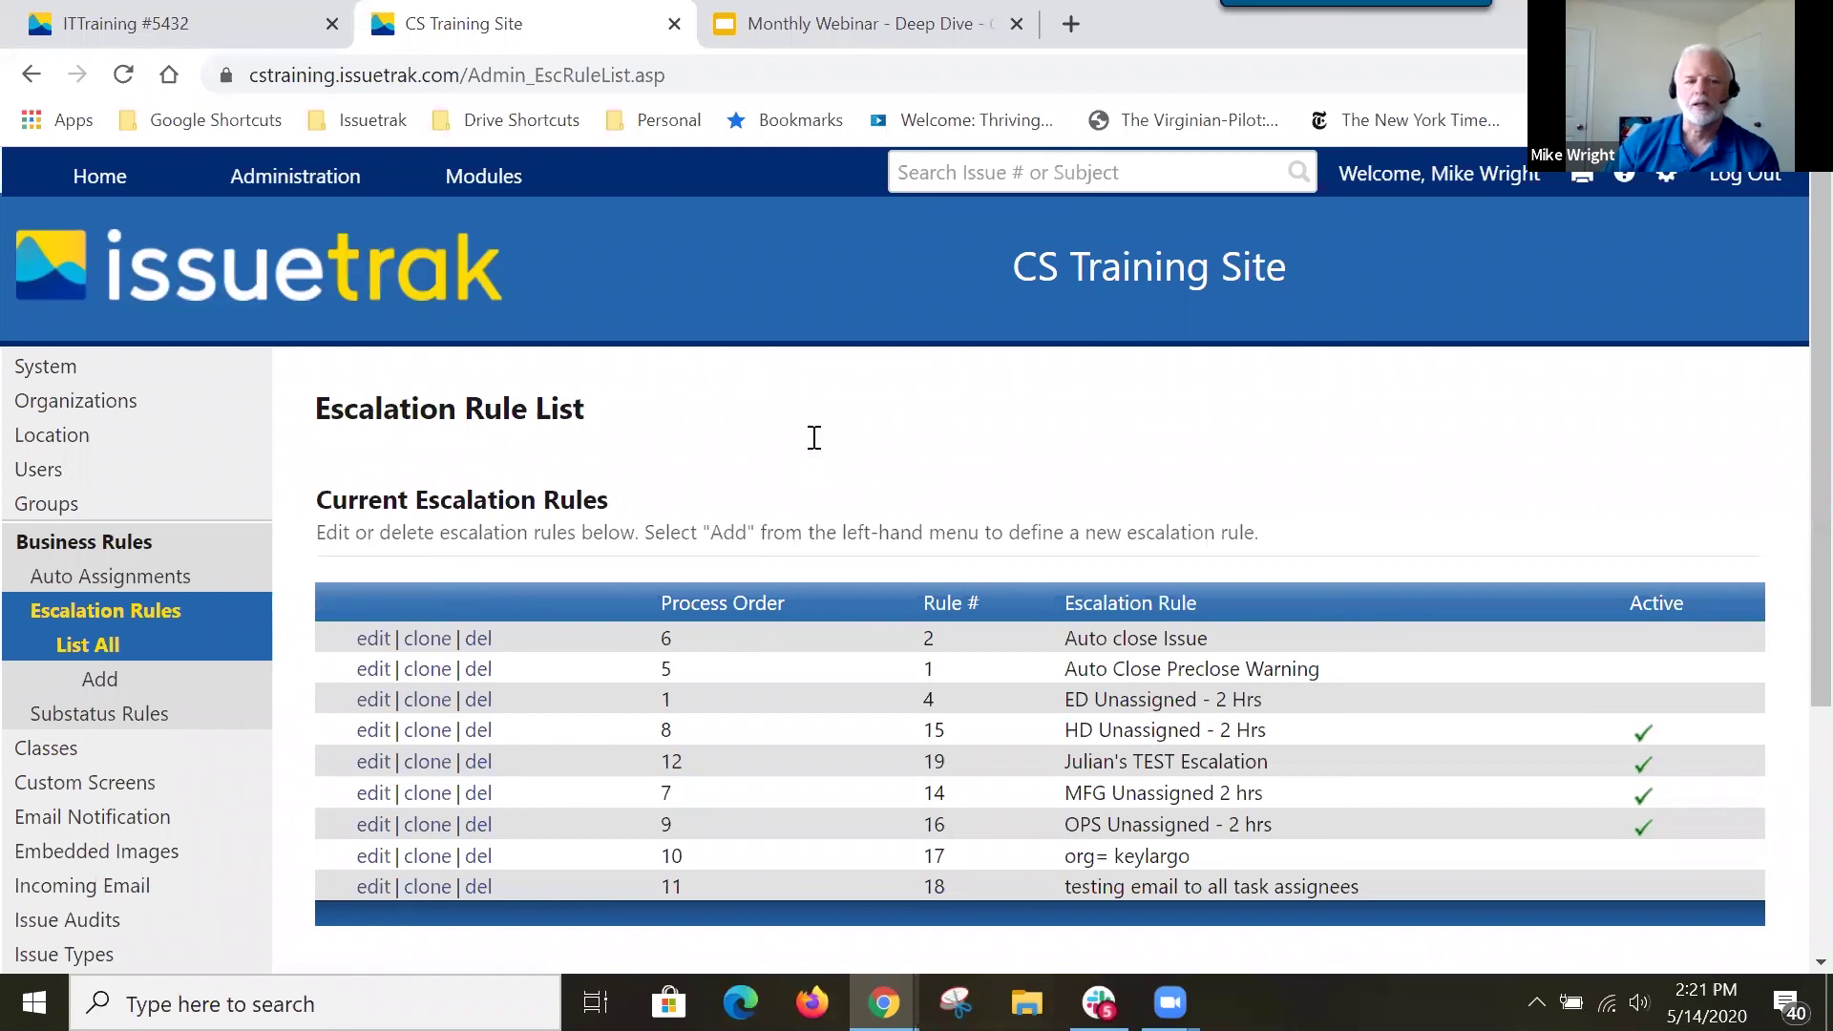
click(99, 681)
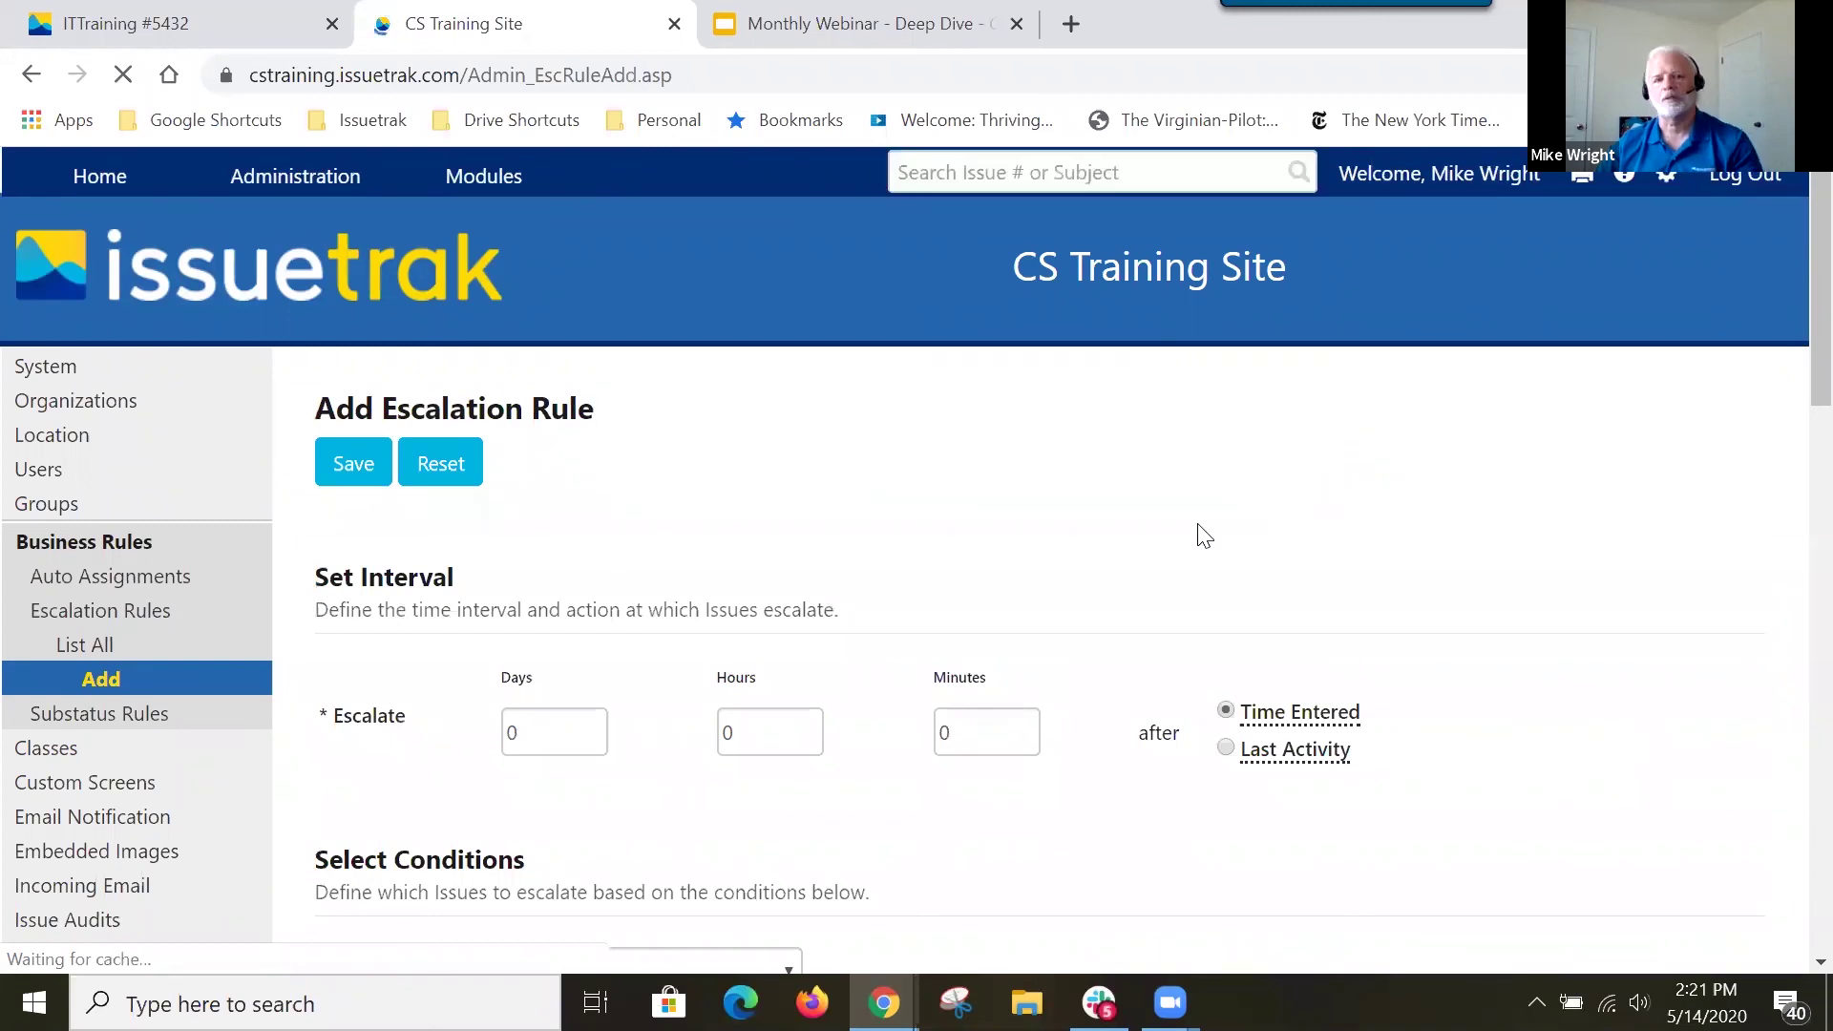
Examine the new escalation rule's interval and conditions, including the choices for System Clock Status, times escalated and Assignment Status.
scroll(523, 665, down, 2)
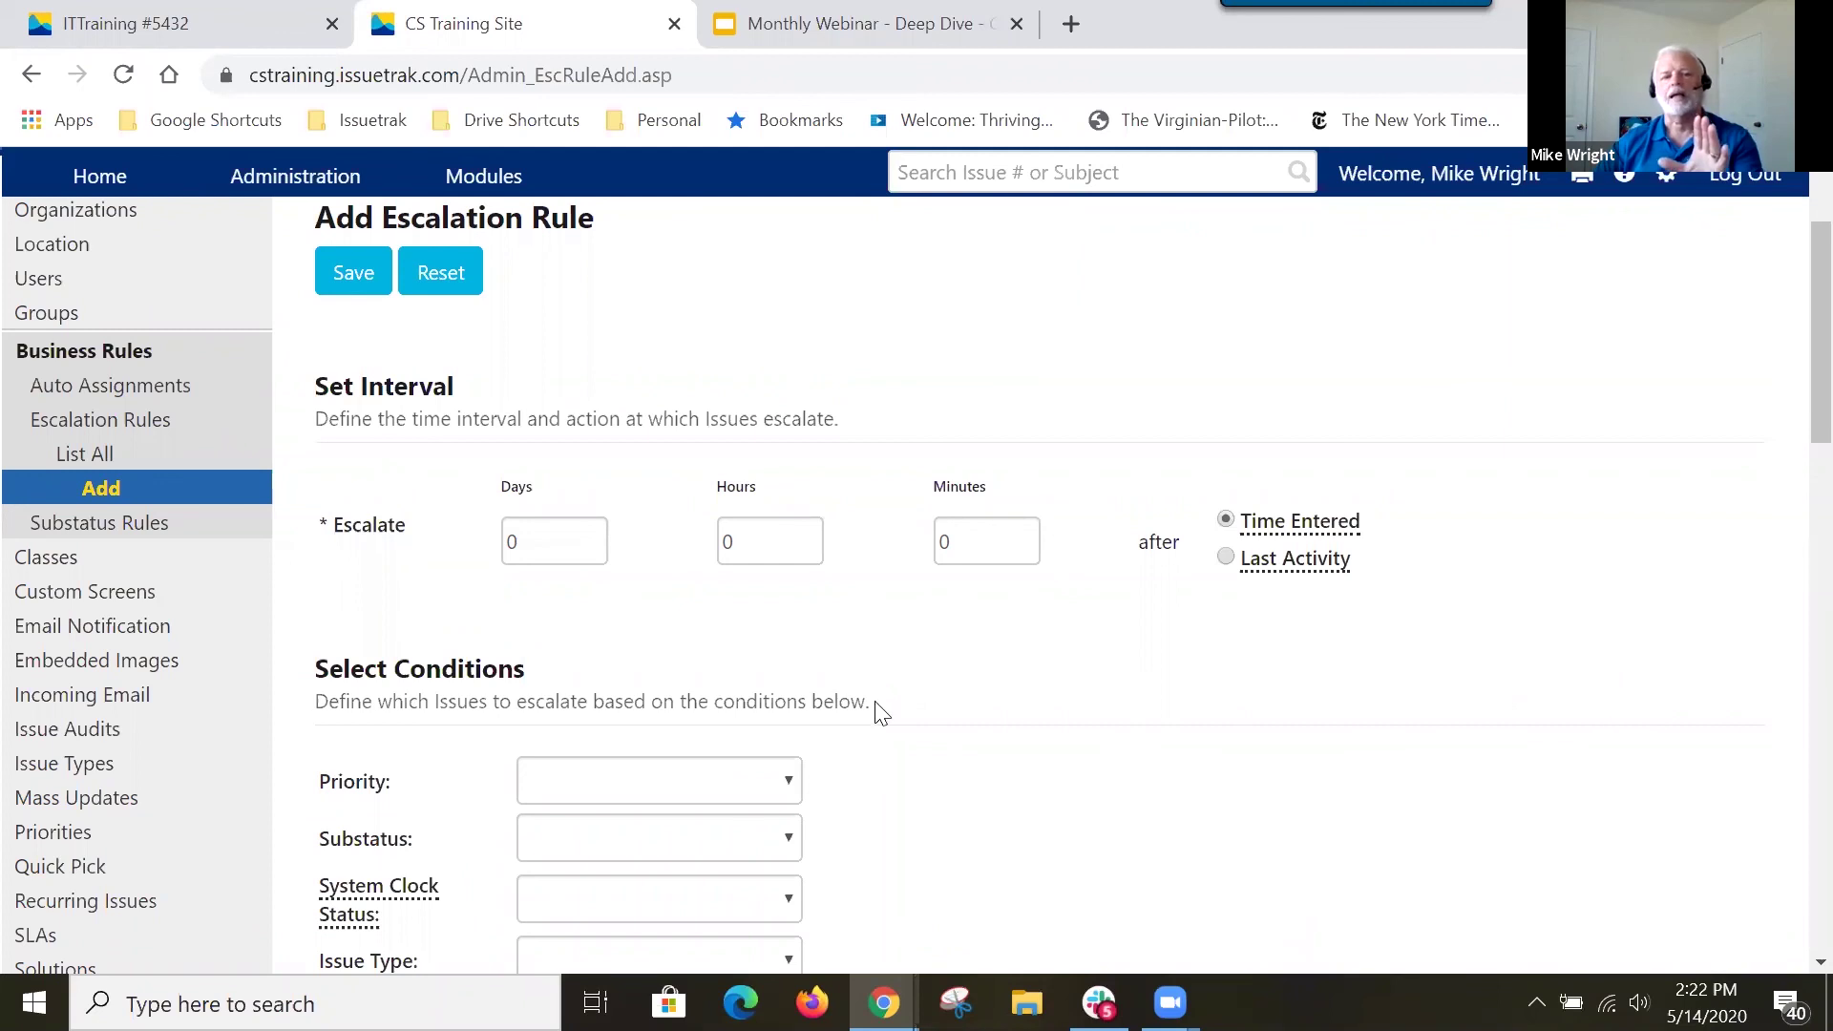
scroll(675, 560, down, 3)
scroll(763, 573, down, 2)
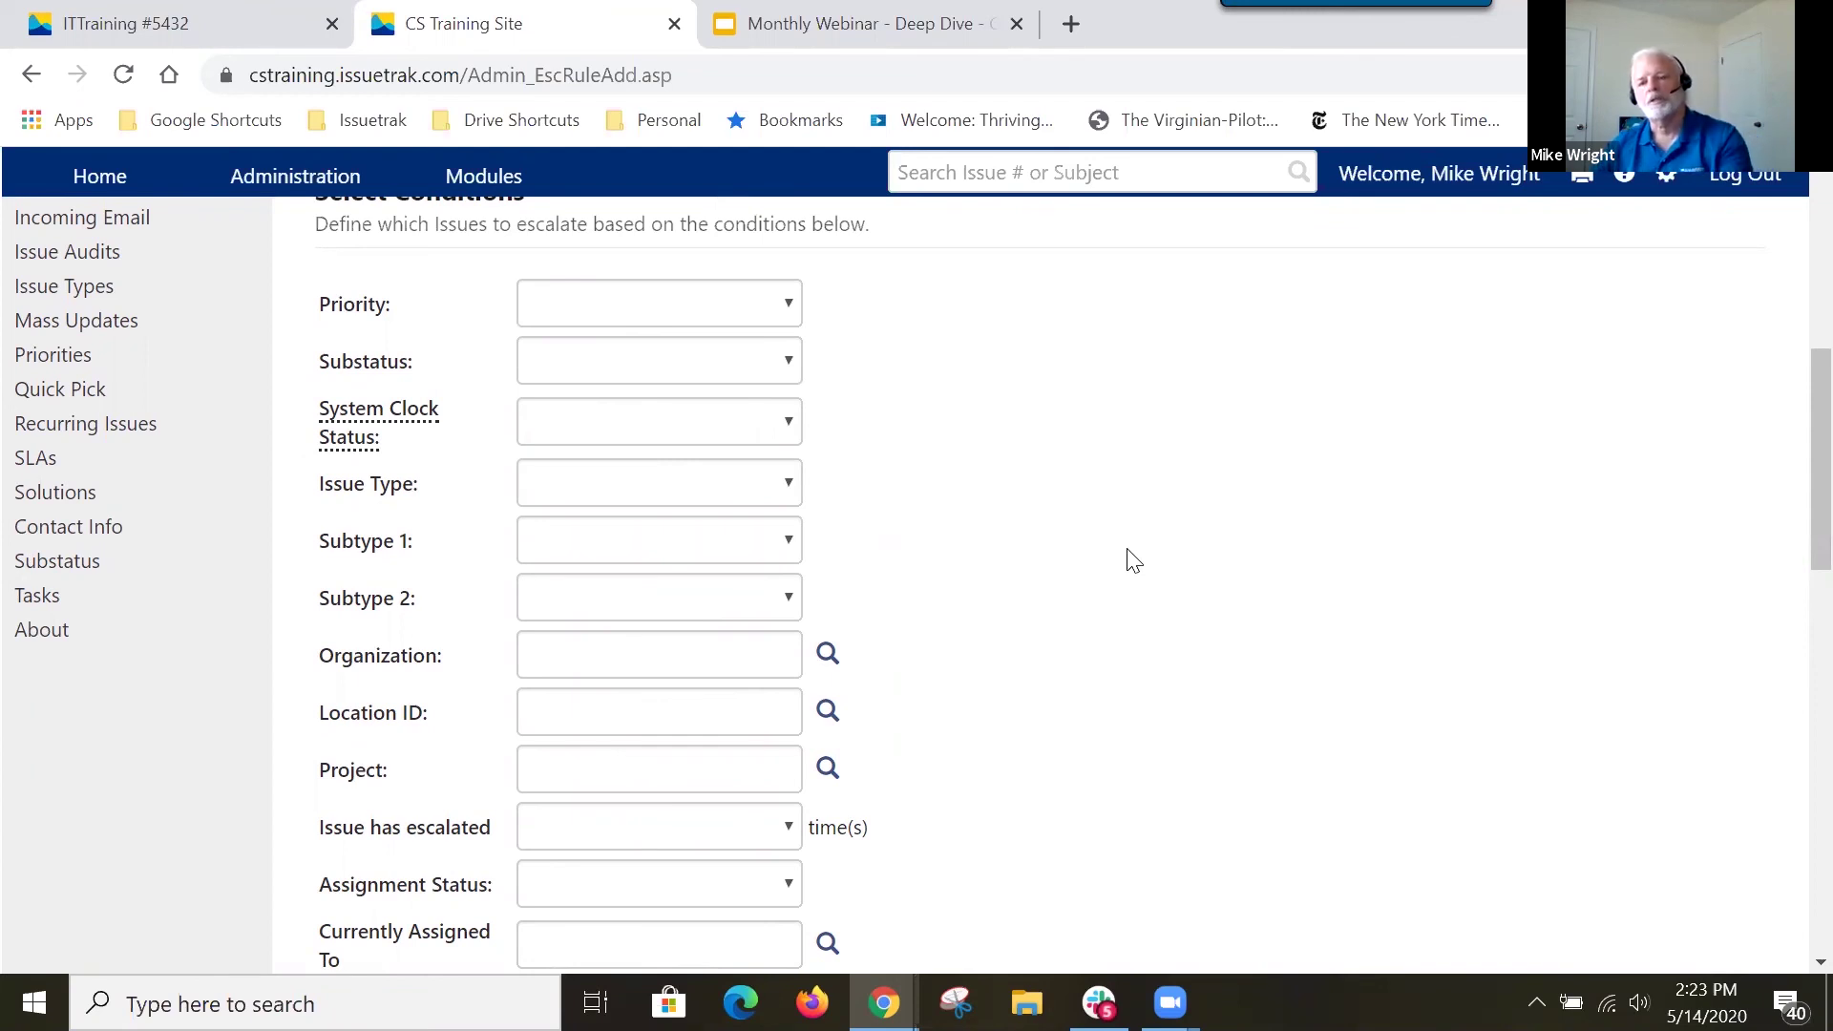
click(750, 491)
click(1013, 445)
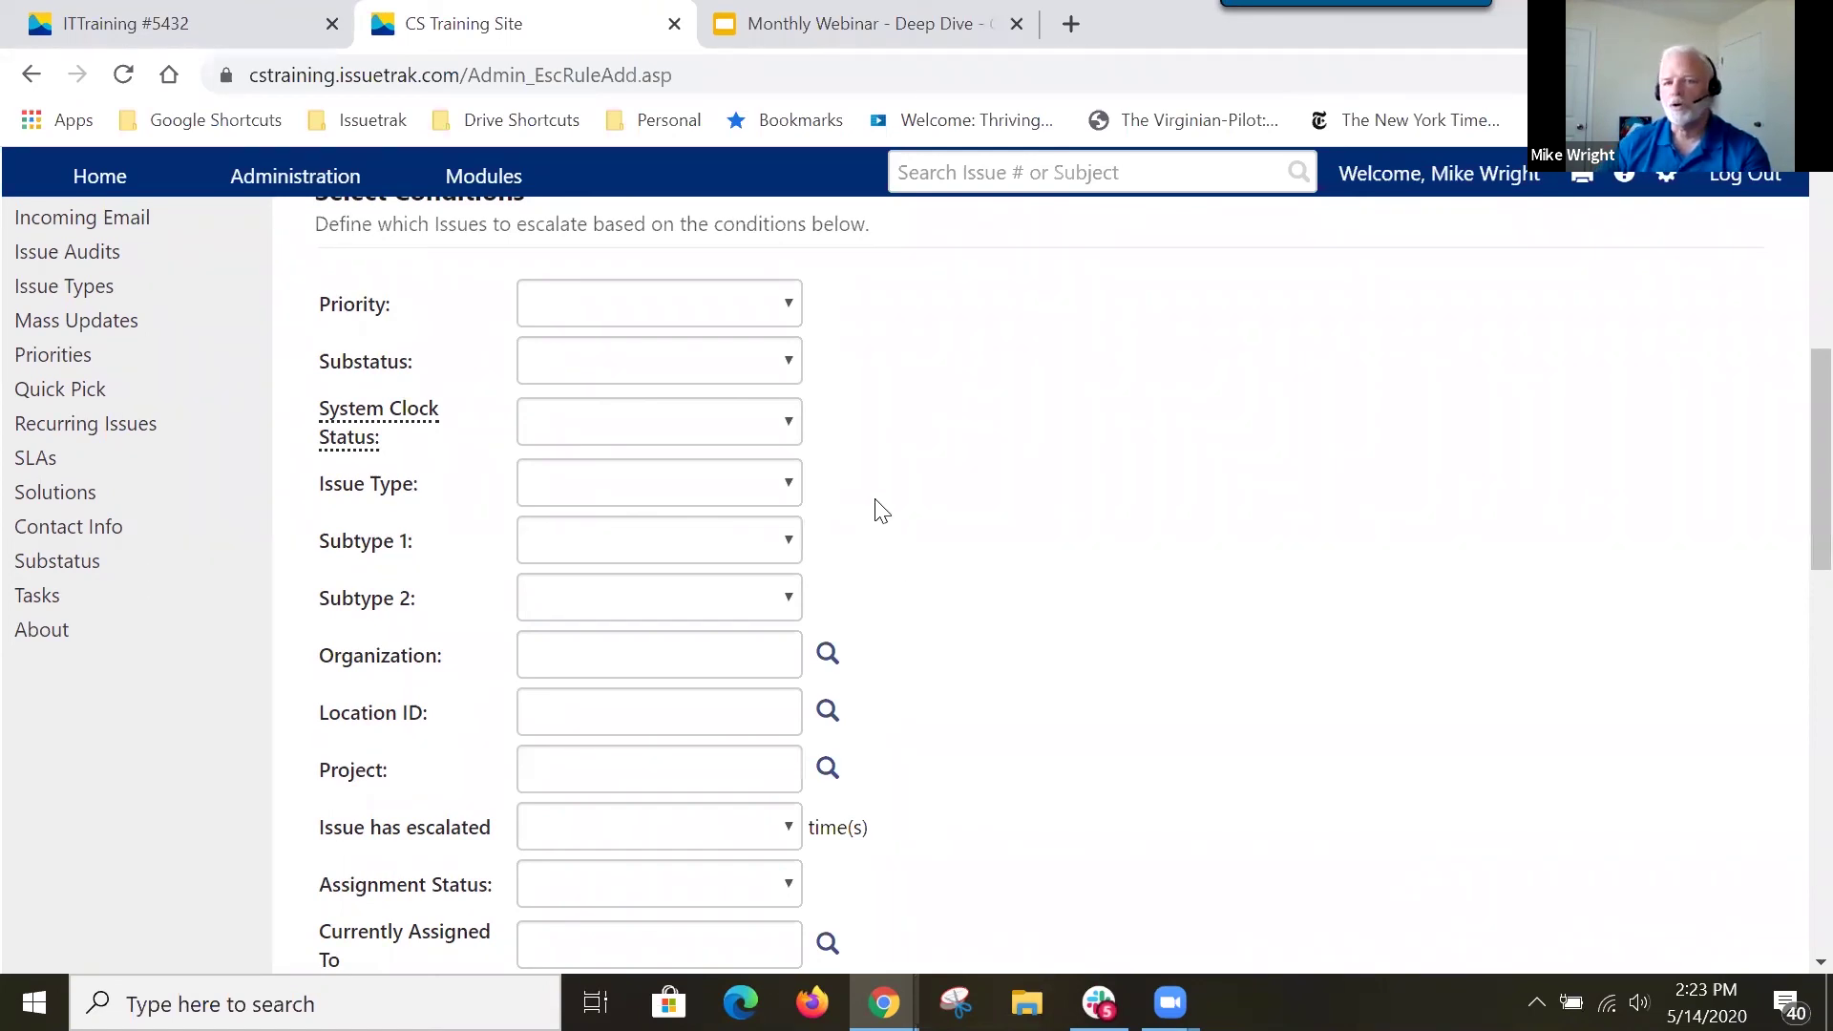
click(750, 433)
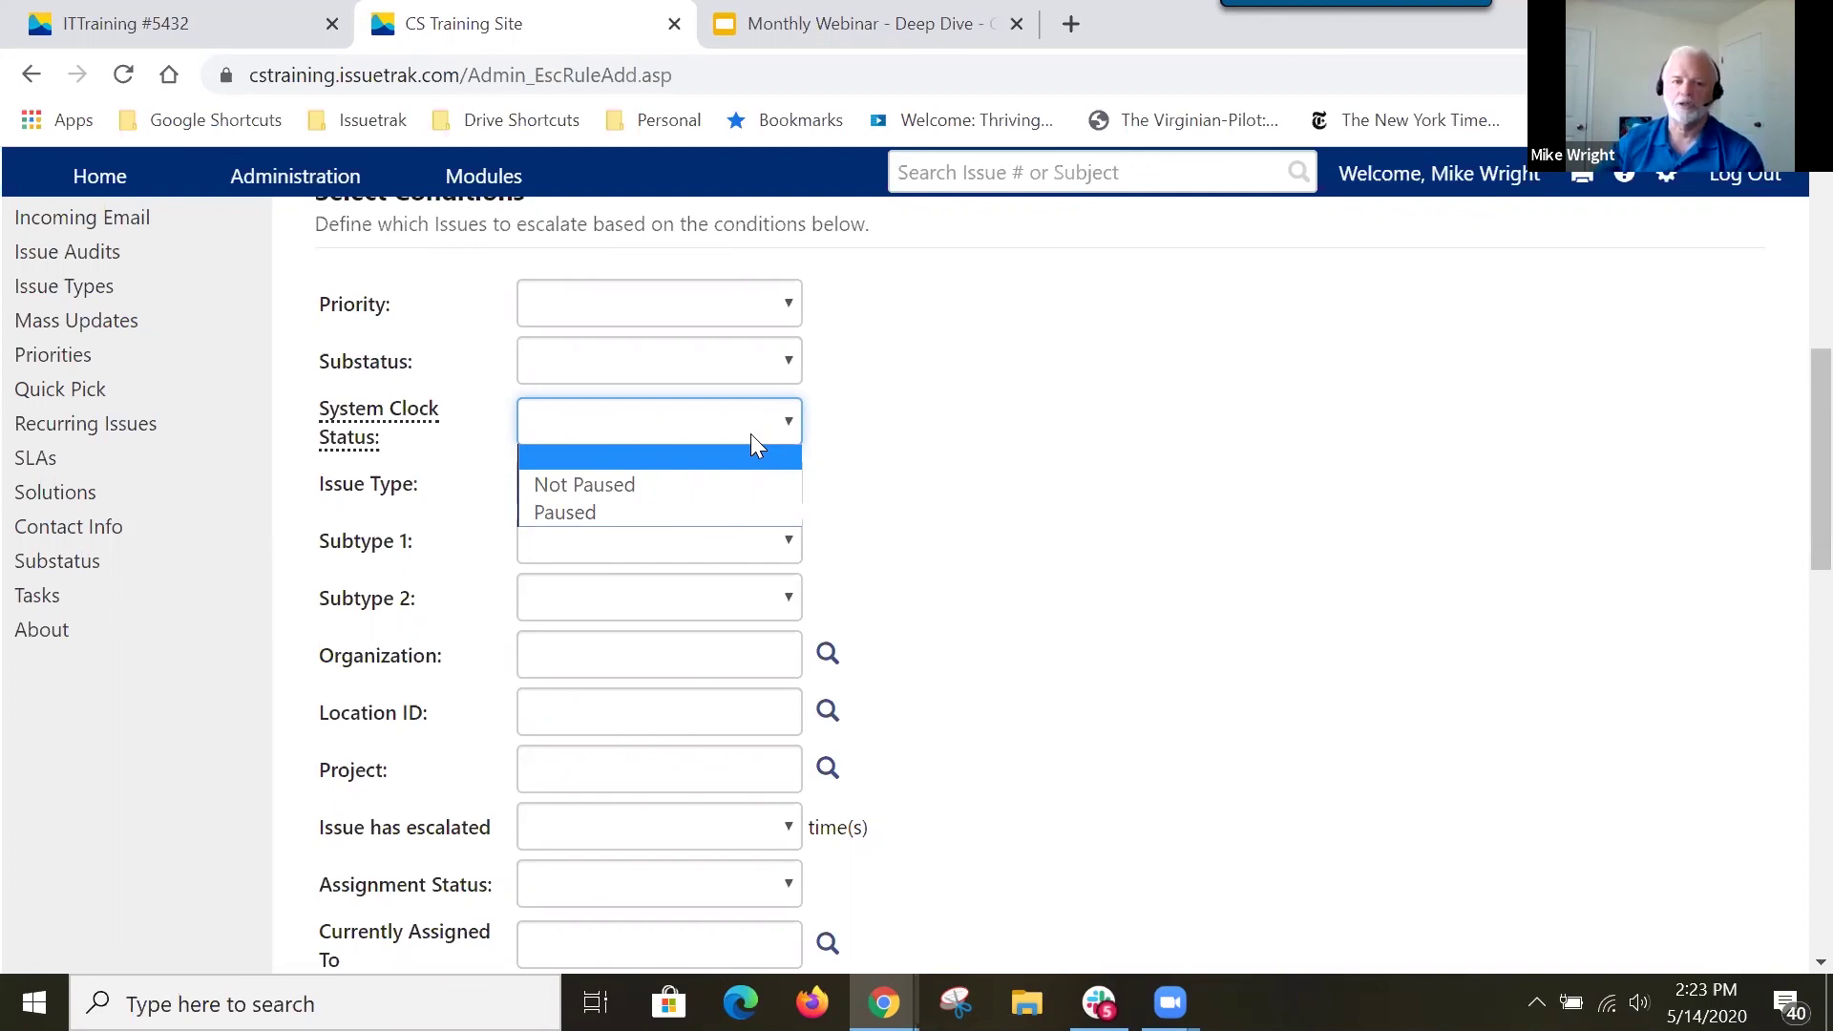
scroll(1037, 468, down, 2)
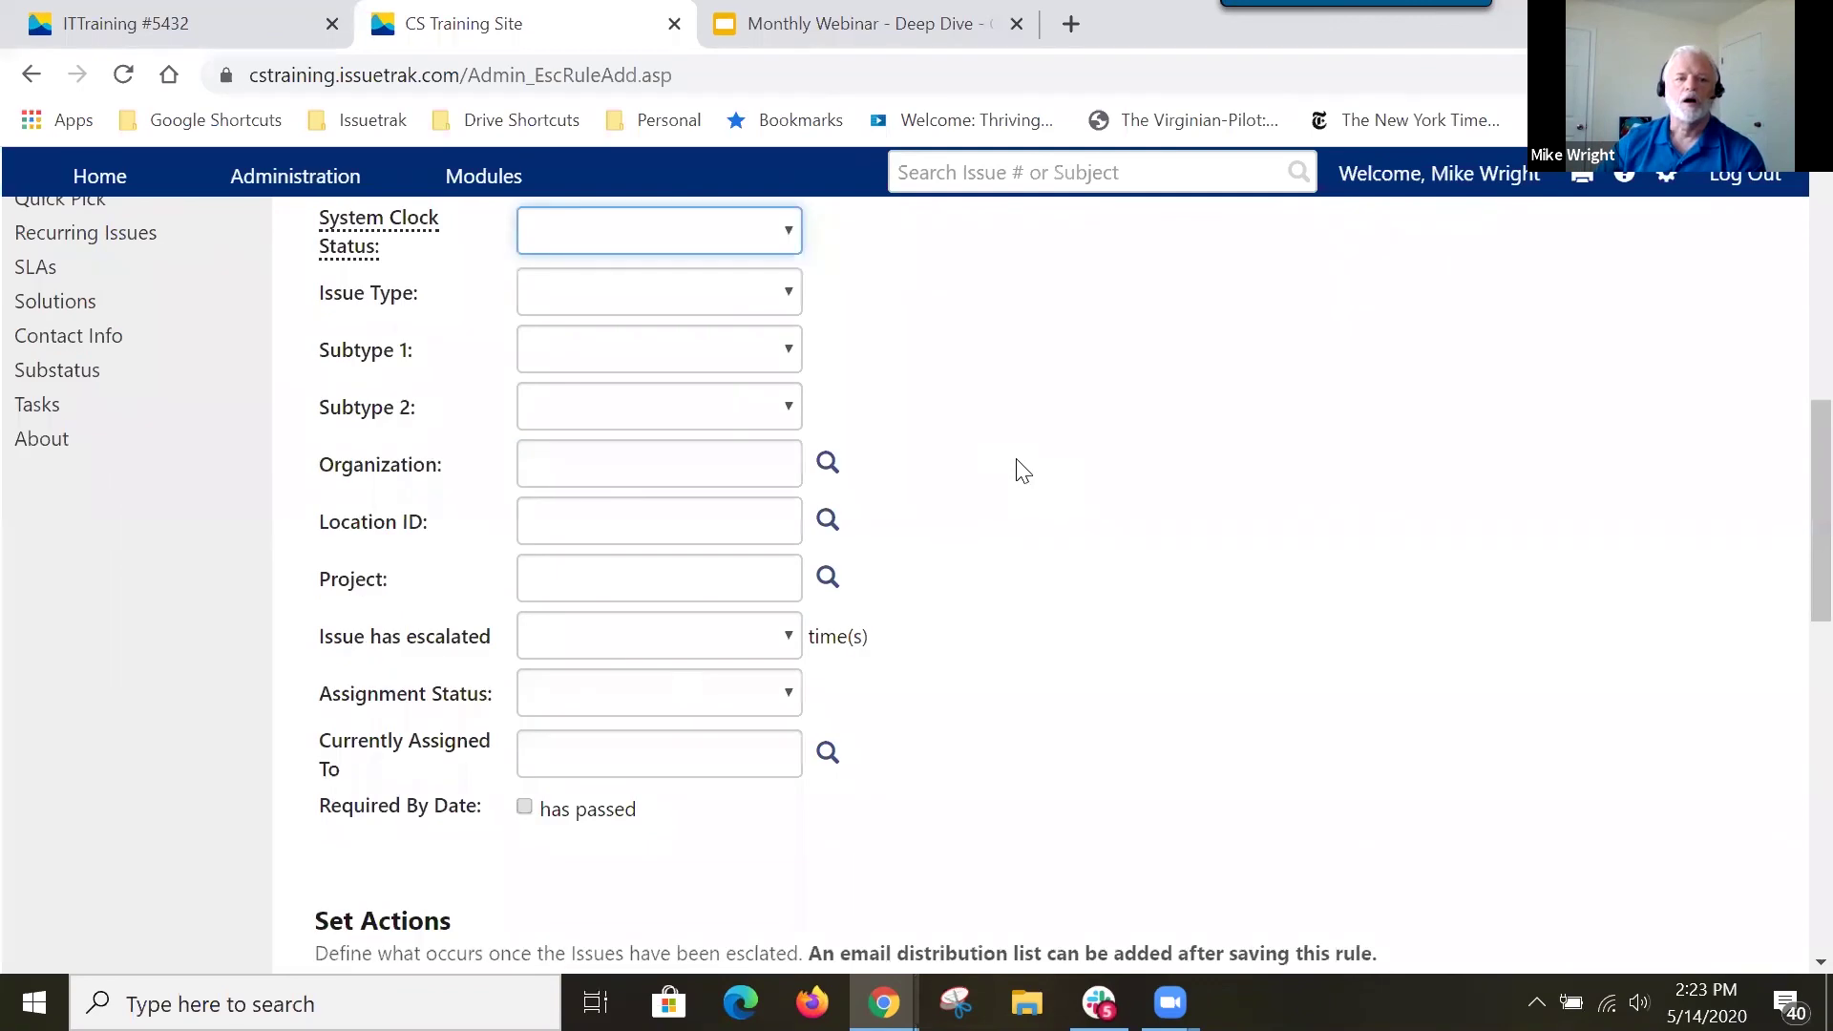
click(691, 640)
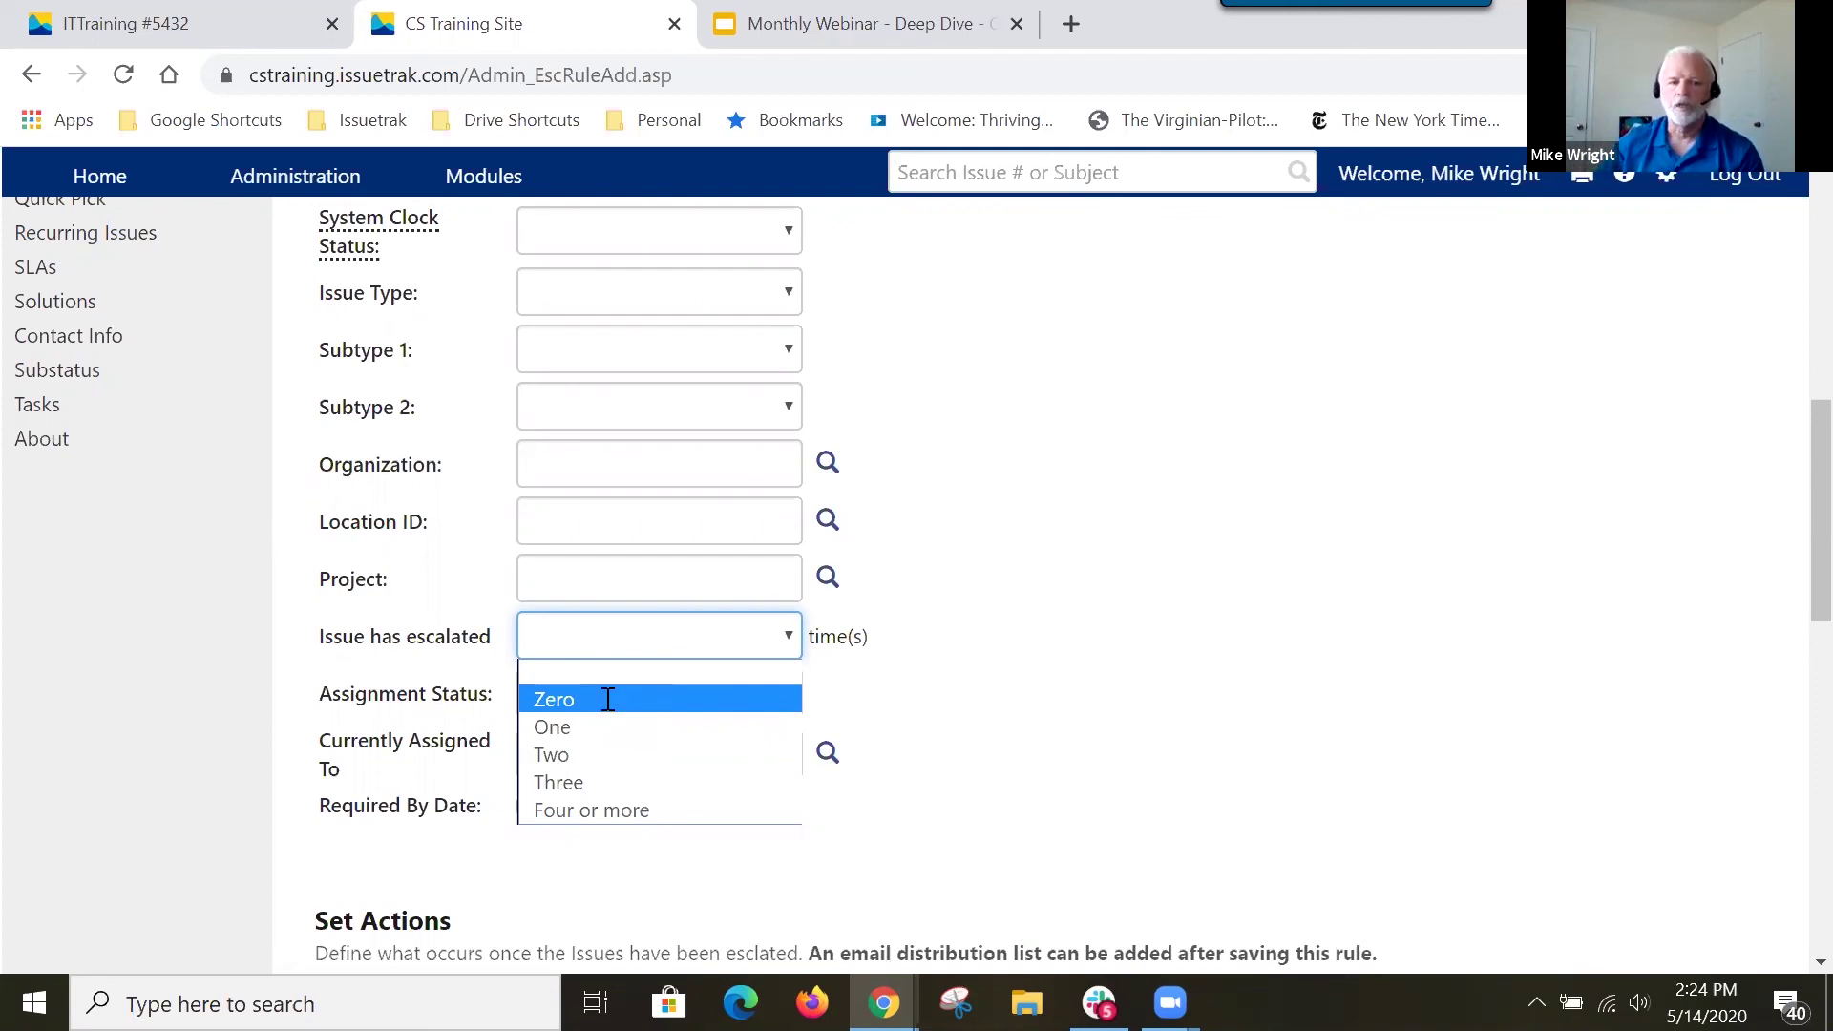
click(978, 653)
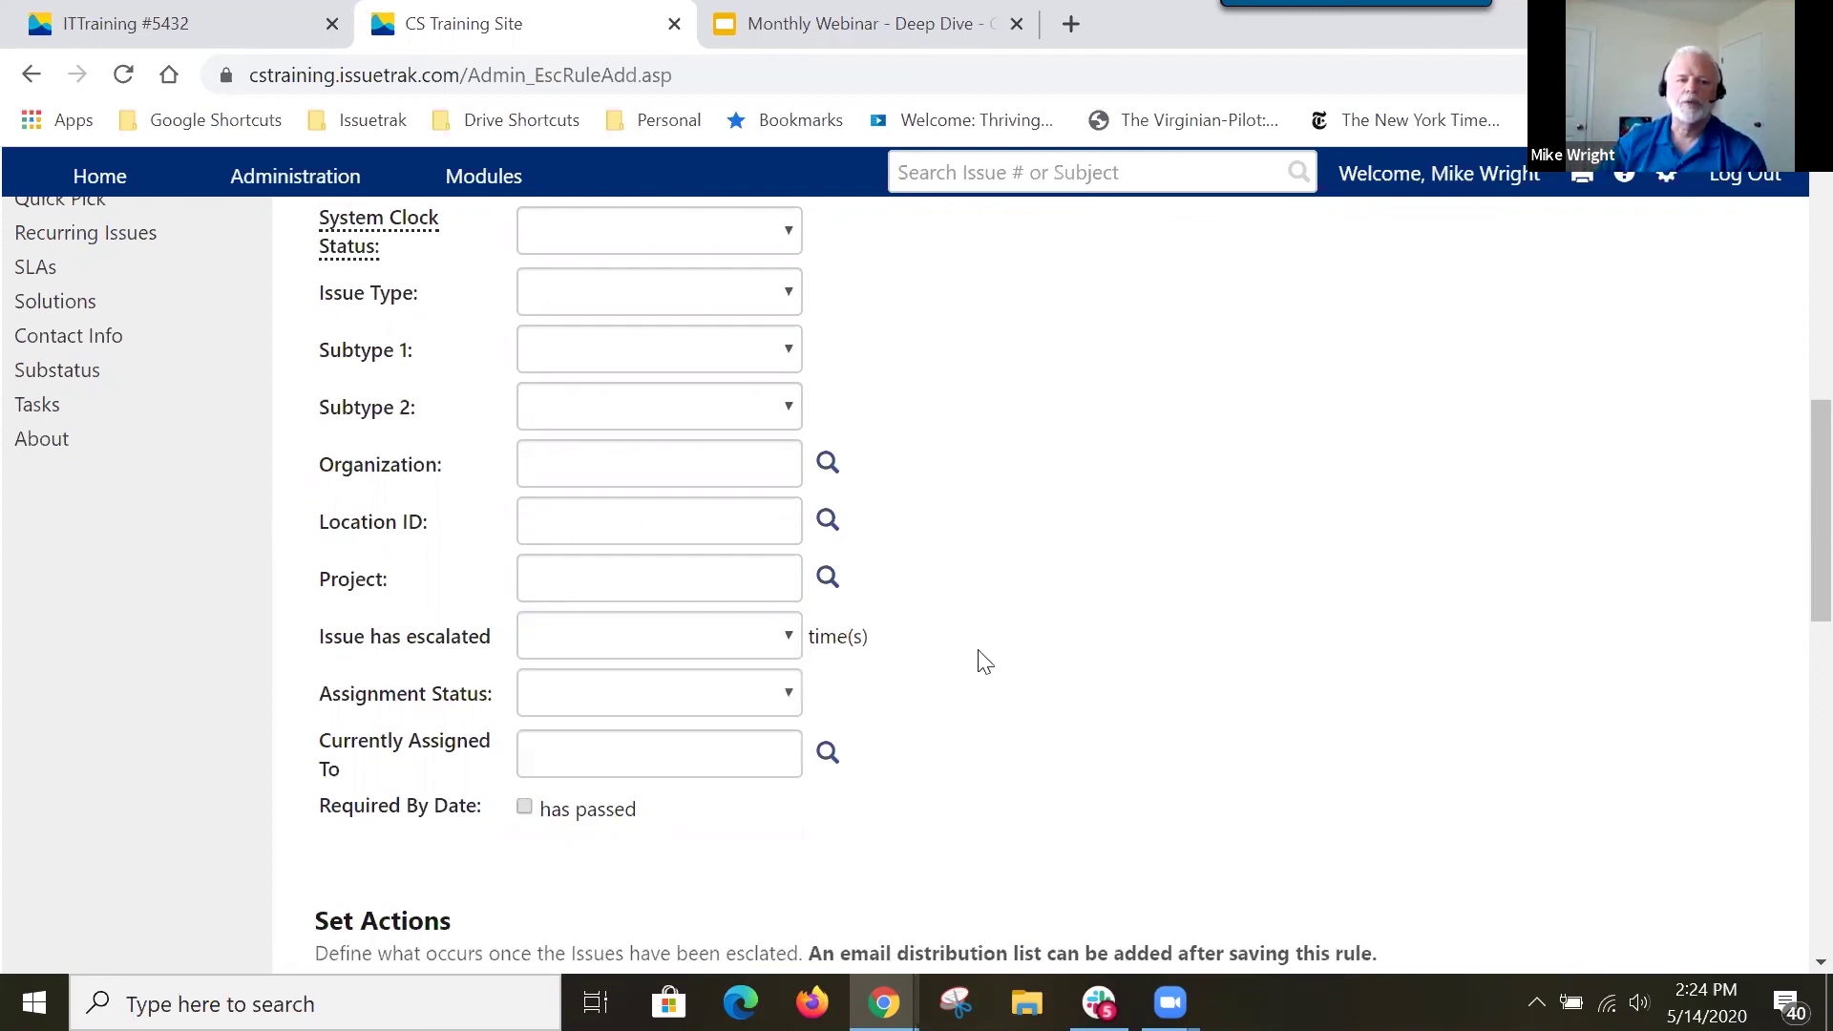
click(714, 697)
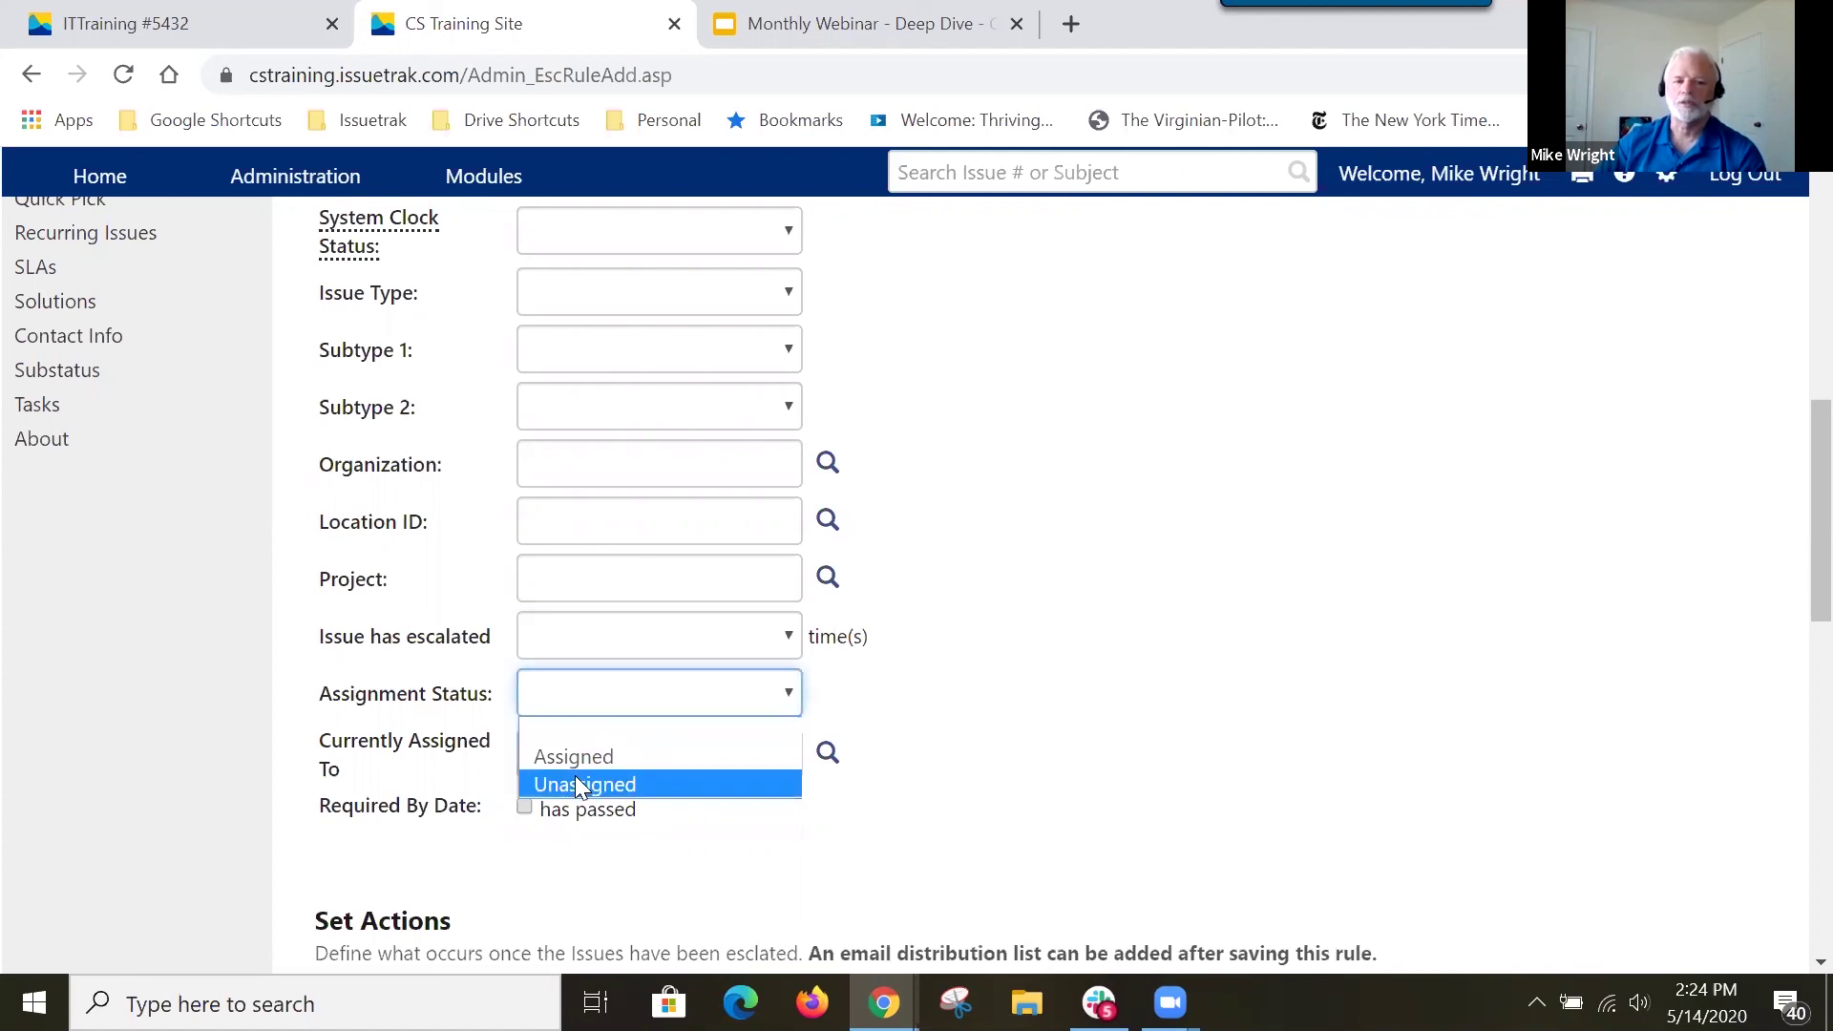
click(945, 723)
click(753, 761)
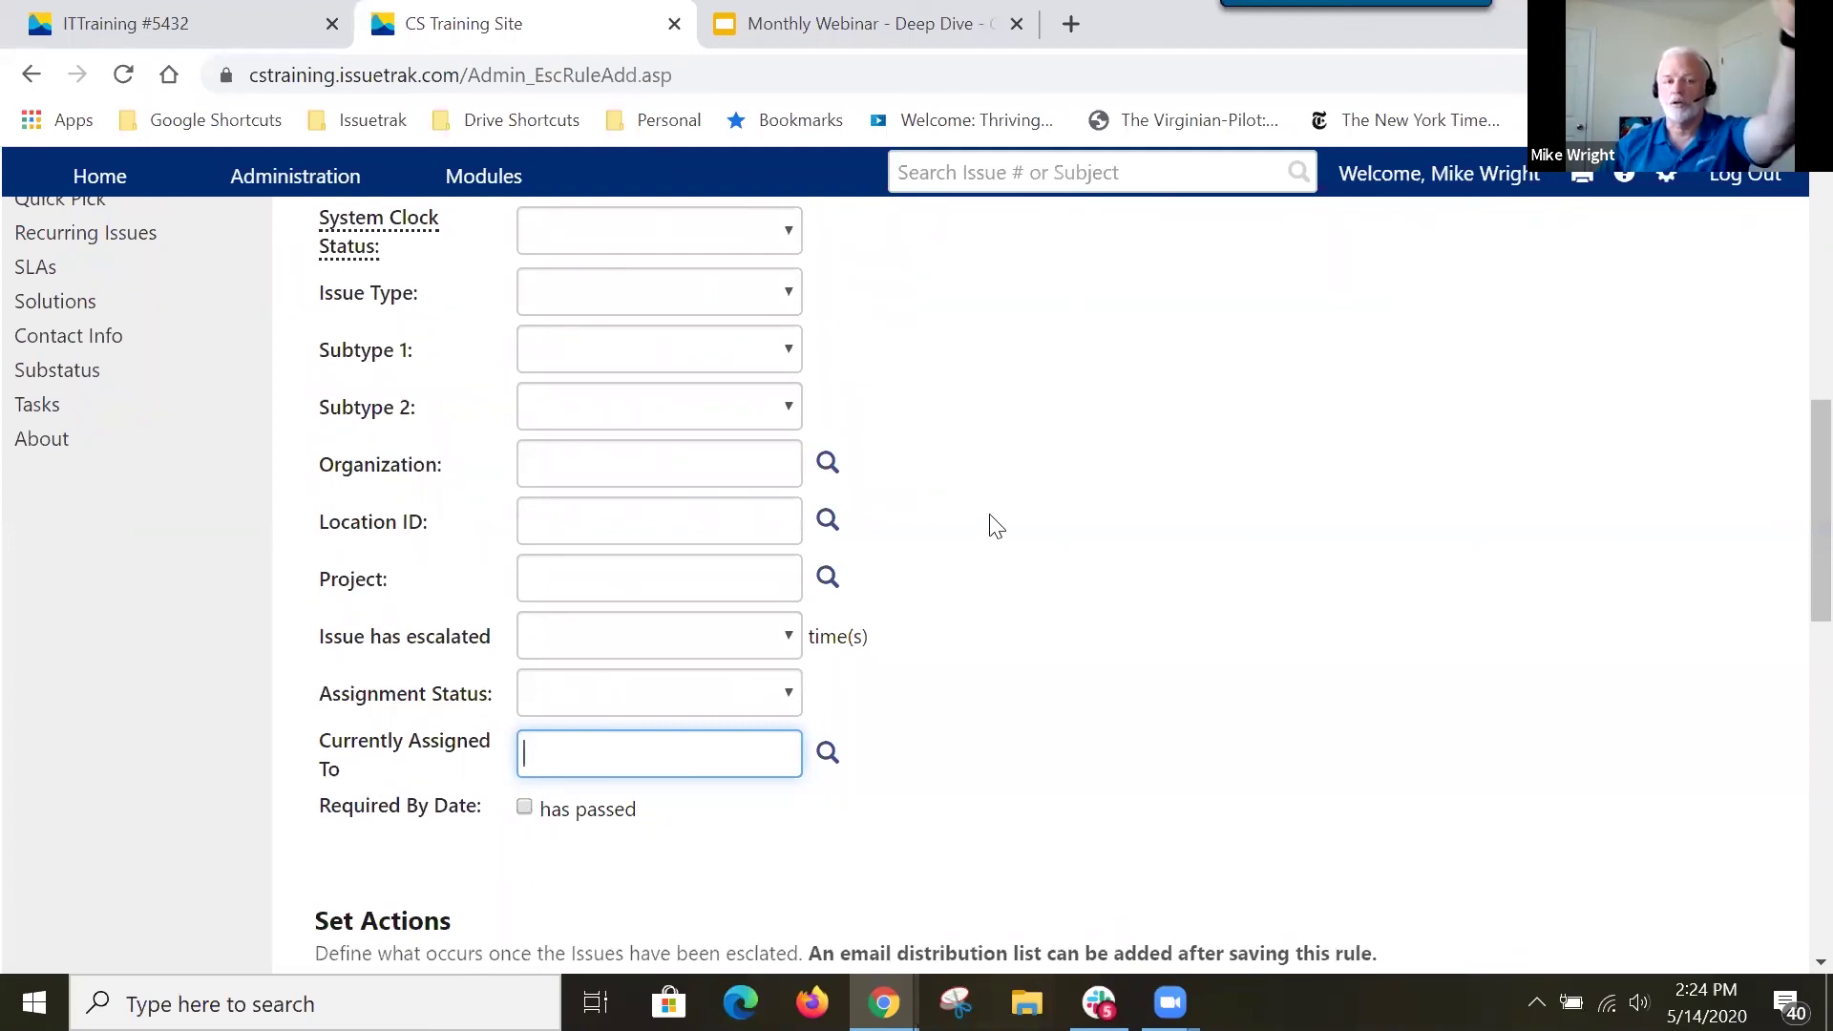
Examine the actions available for the new escalation rule, including assignment, priority, substatus, note and issue closing.
scroll(994, 525, up, 3)
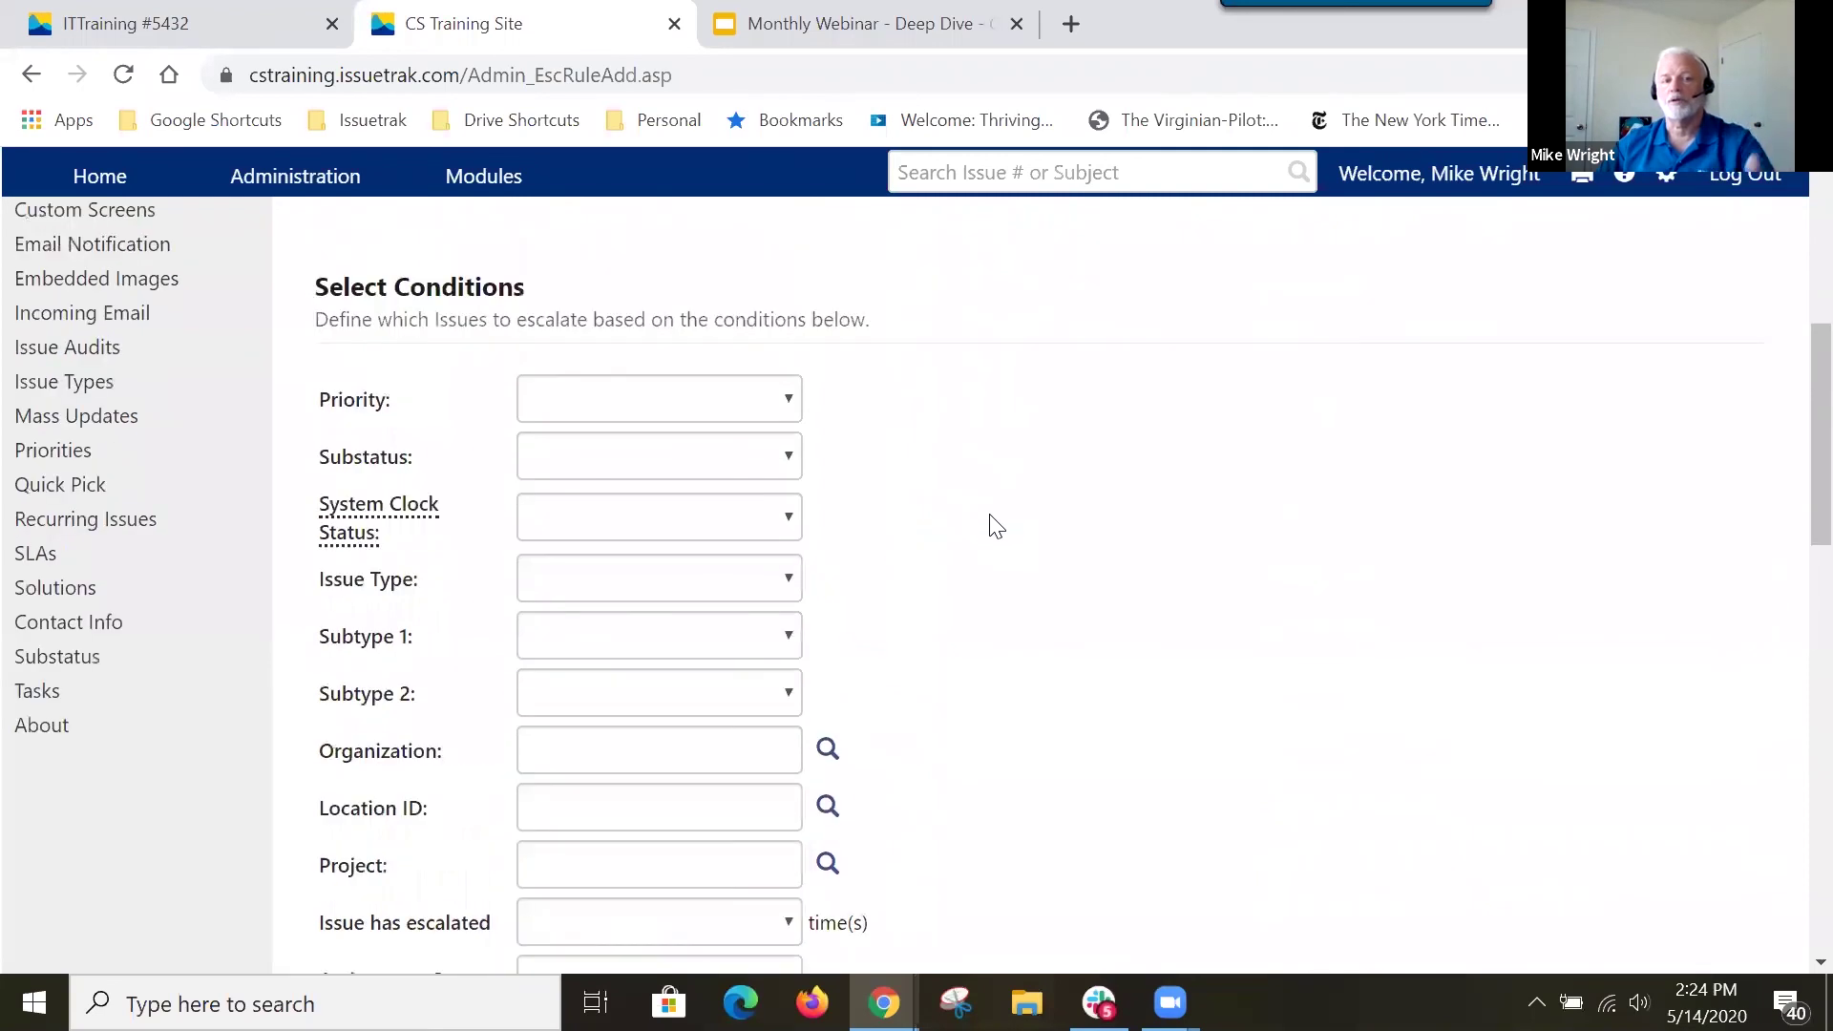
scroll(995, 525, down, 4)
scroll(996, 525, down, 5)
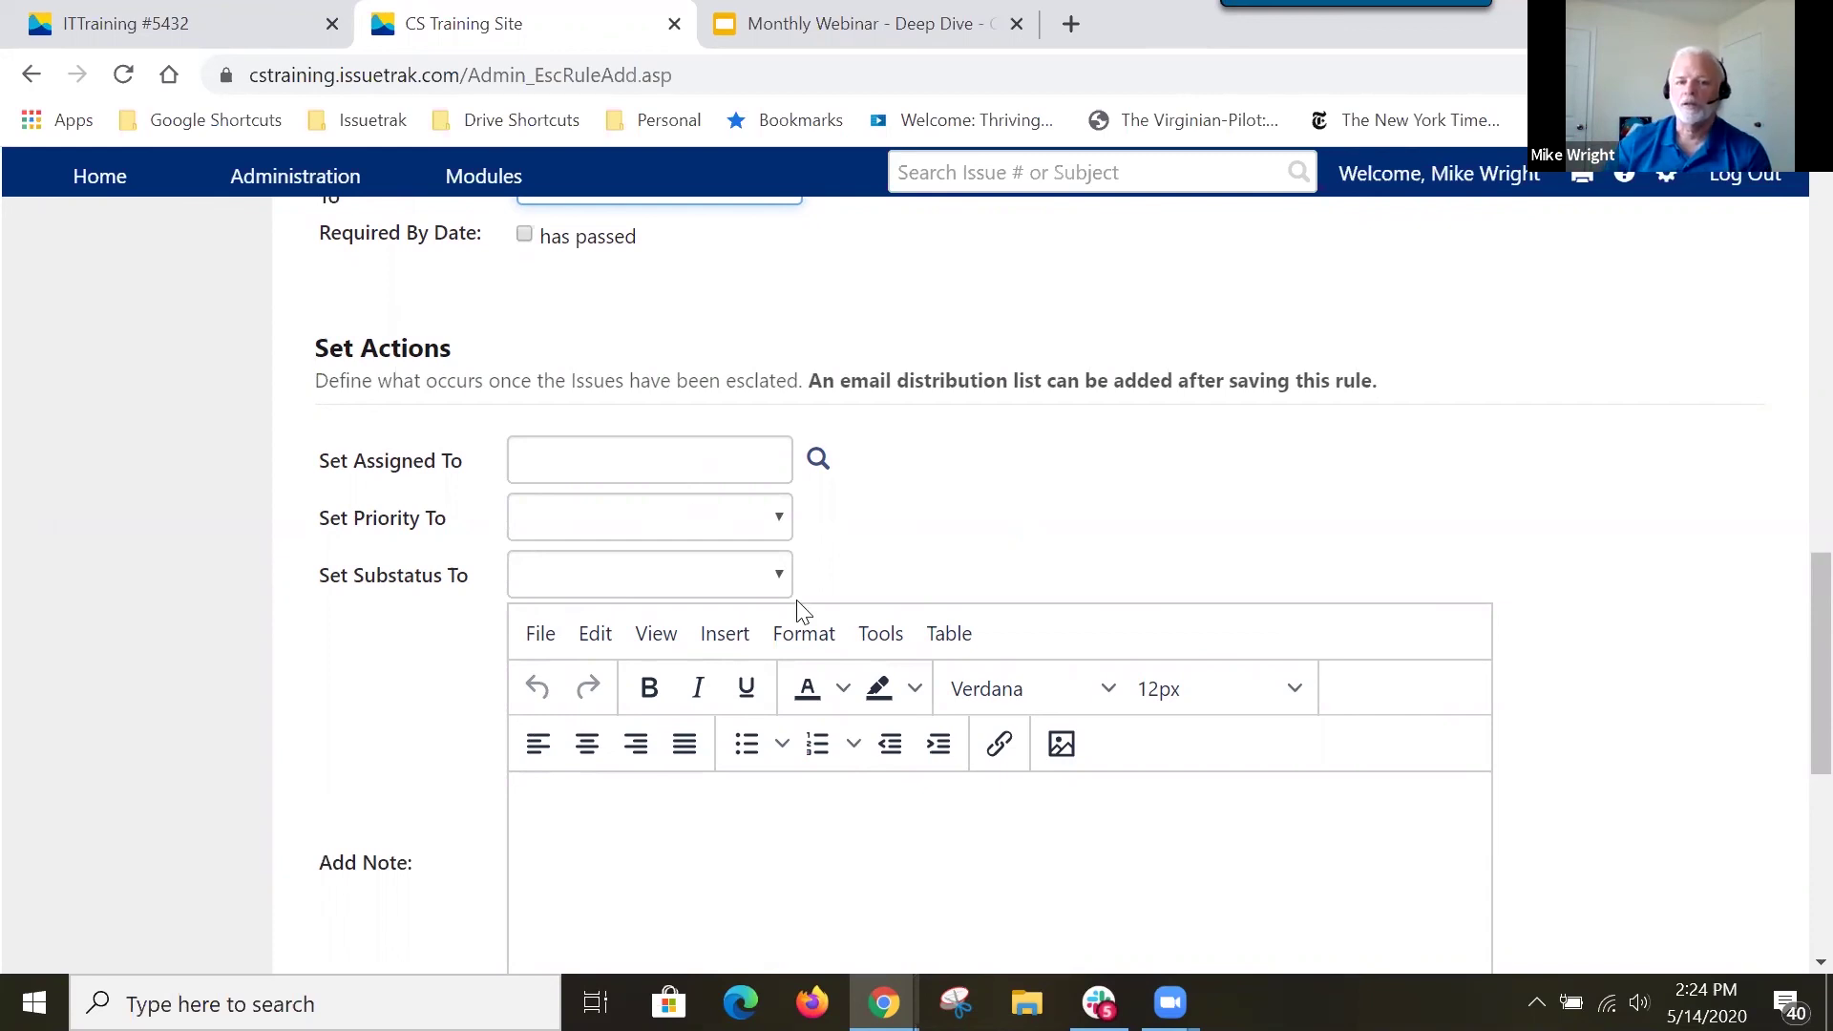
scroll(702, 763, down, 2)
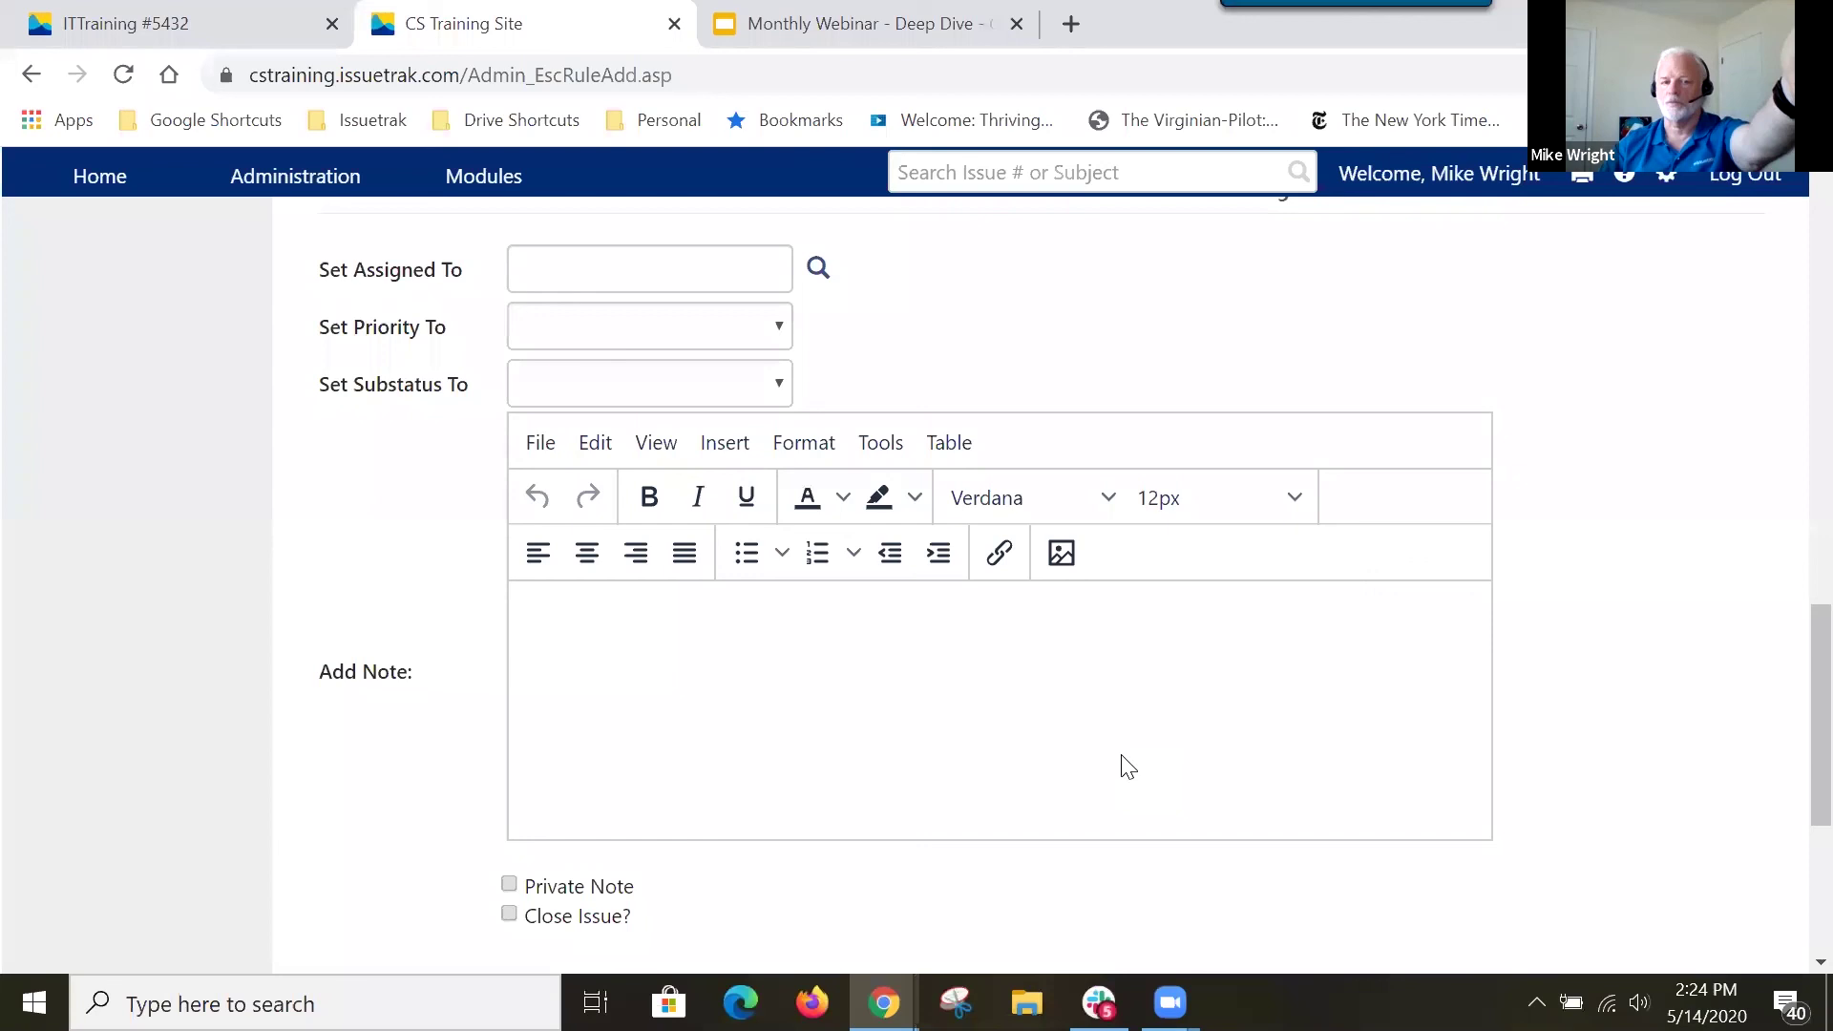
Review the new escalation rule's Close Issue option and its name and process order fields, returning to the interval and conditions.
triple_click(564, 916)
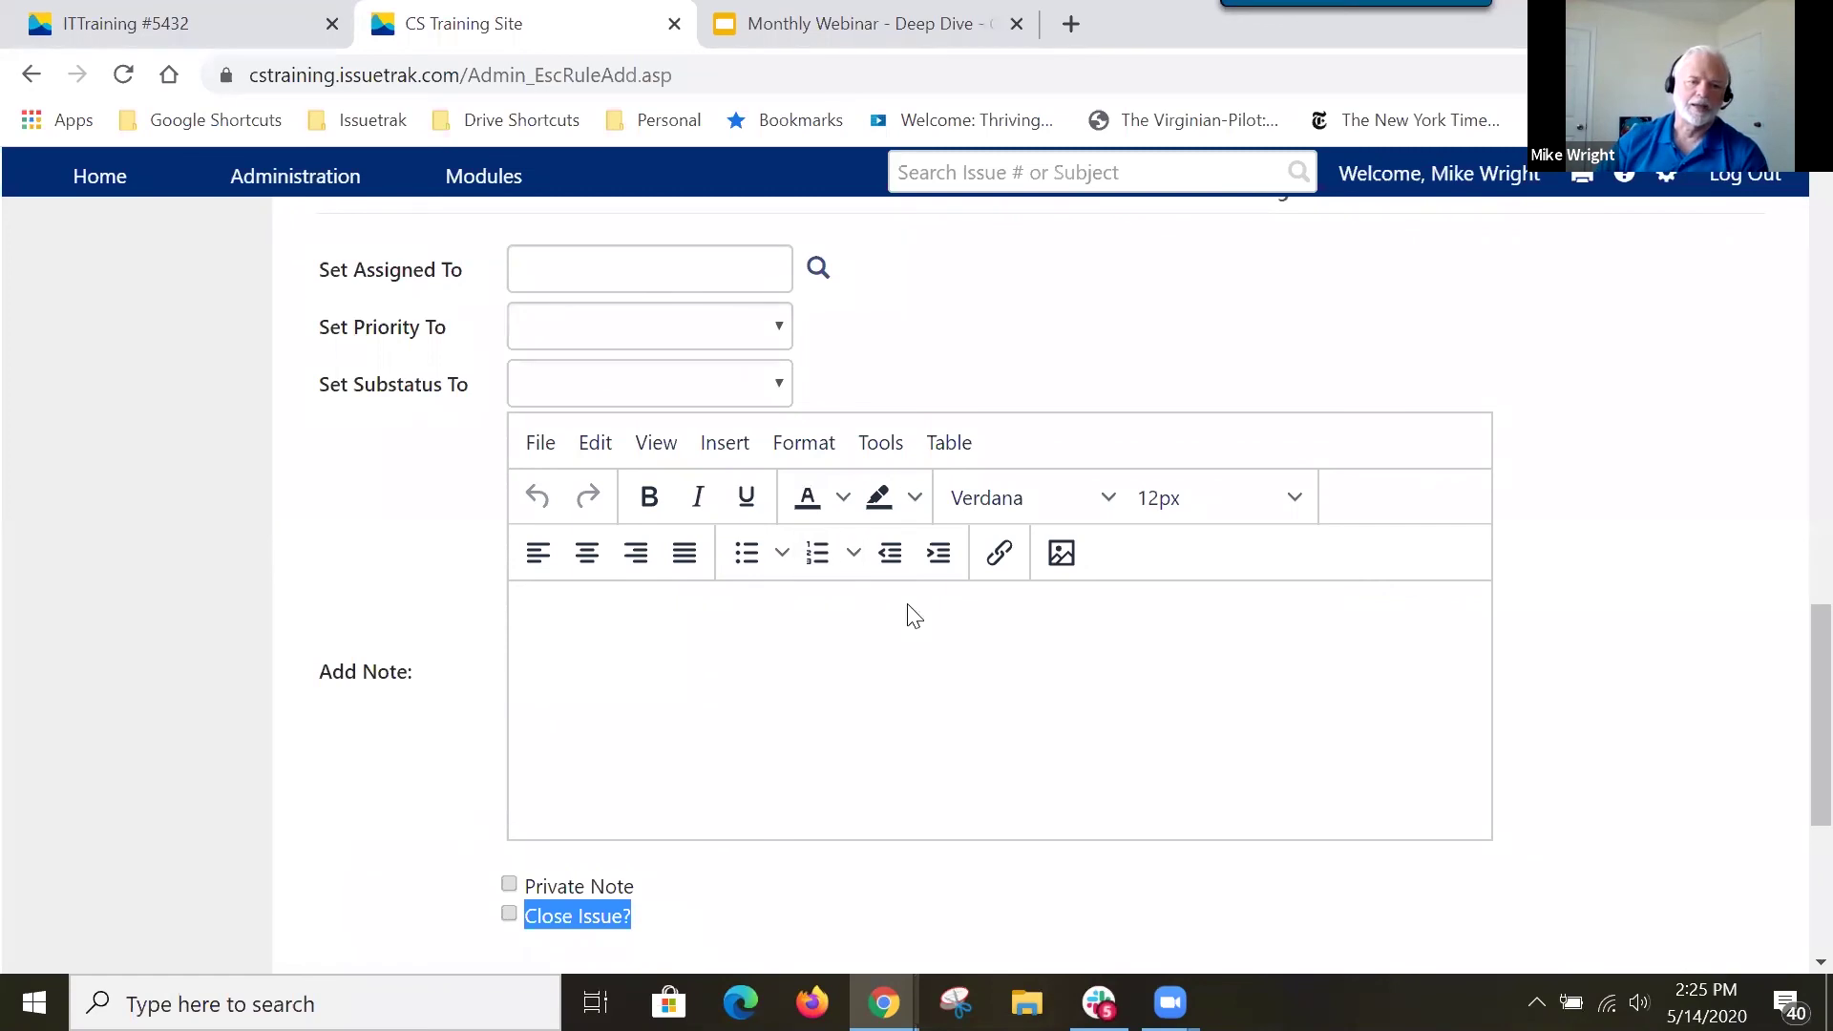
scroll(704, 675, down, 4)
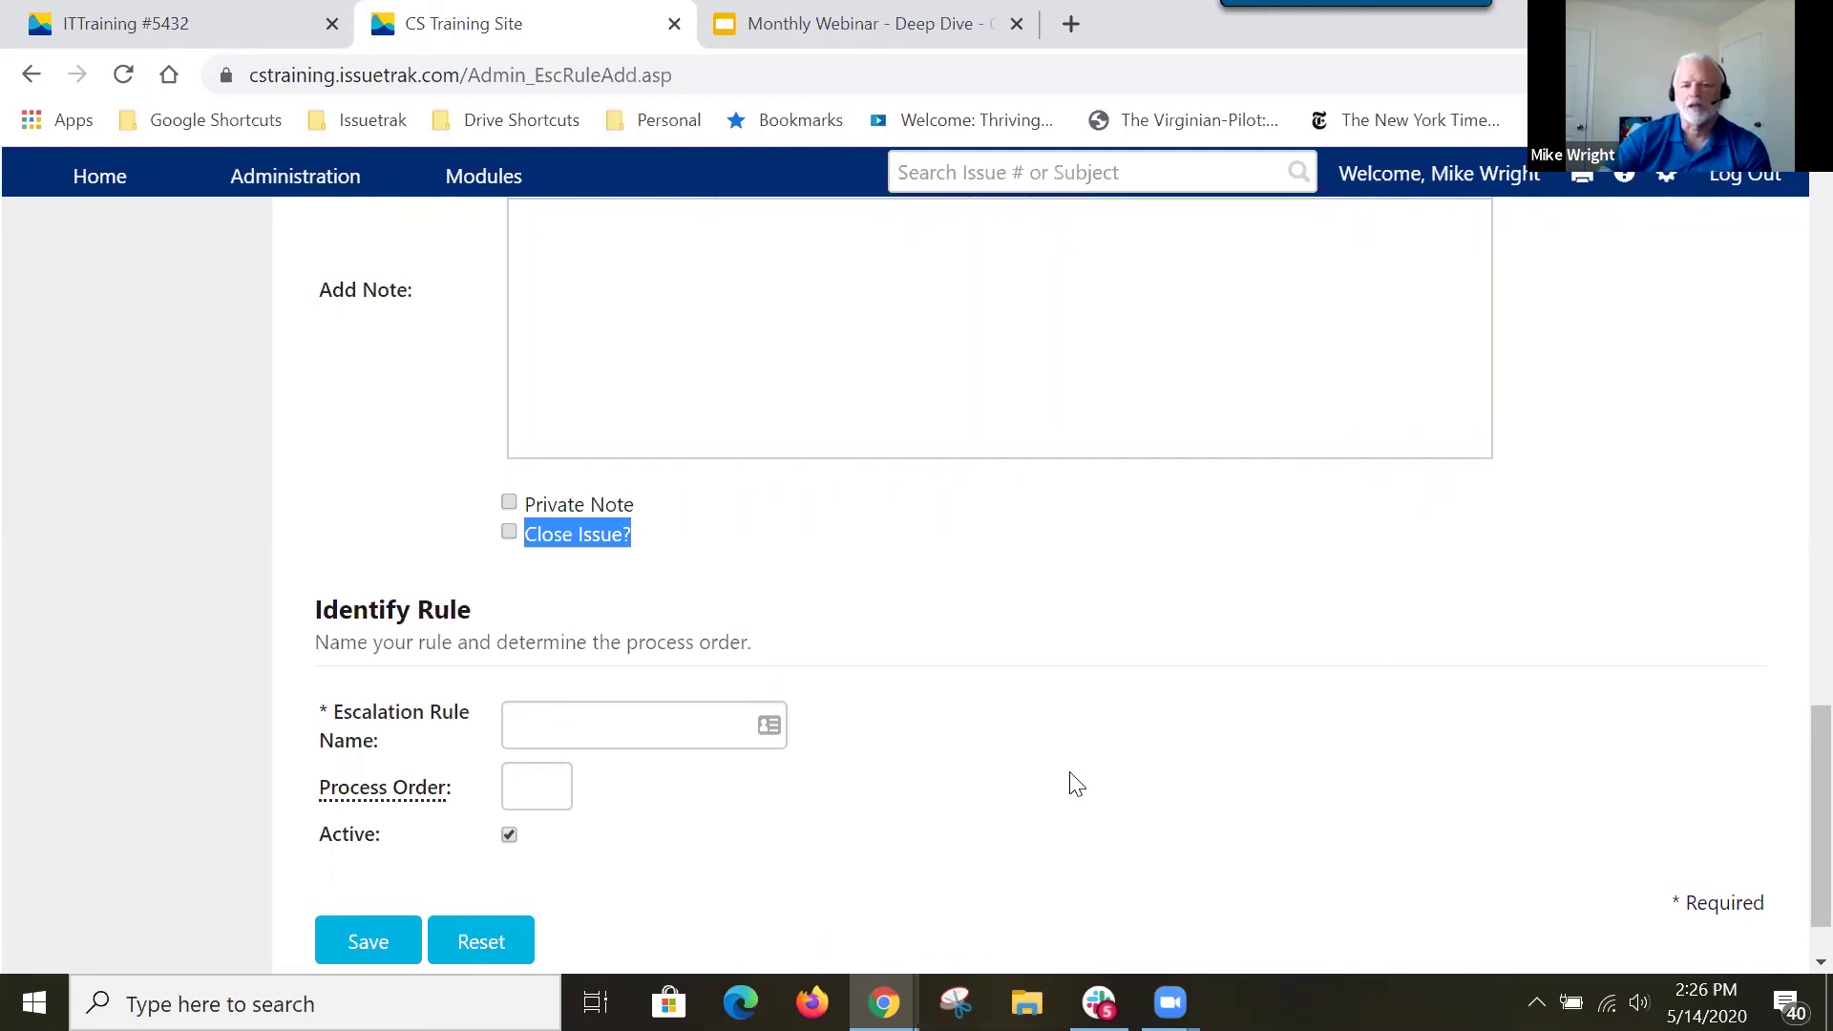
scroll(1074, 784, up, 4)
scroll(1074, 785, up, 12)
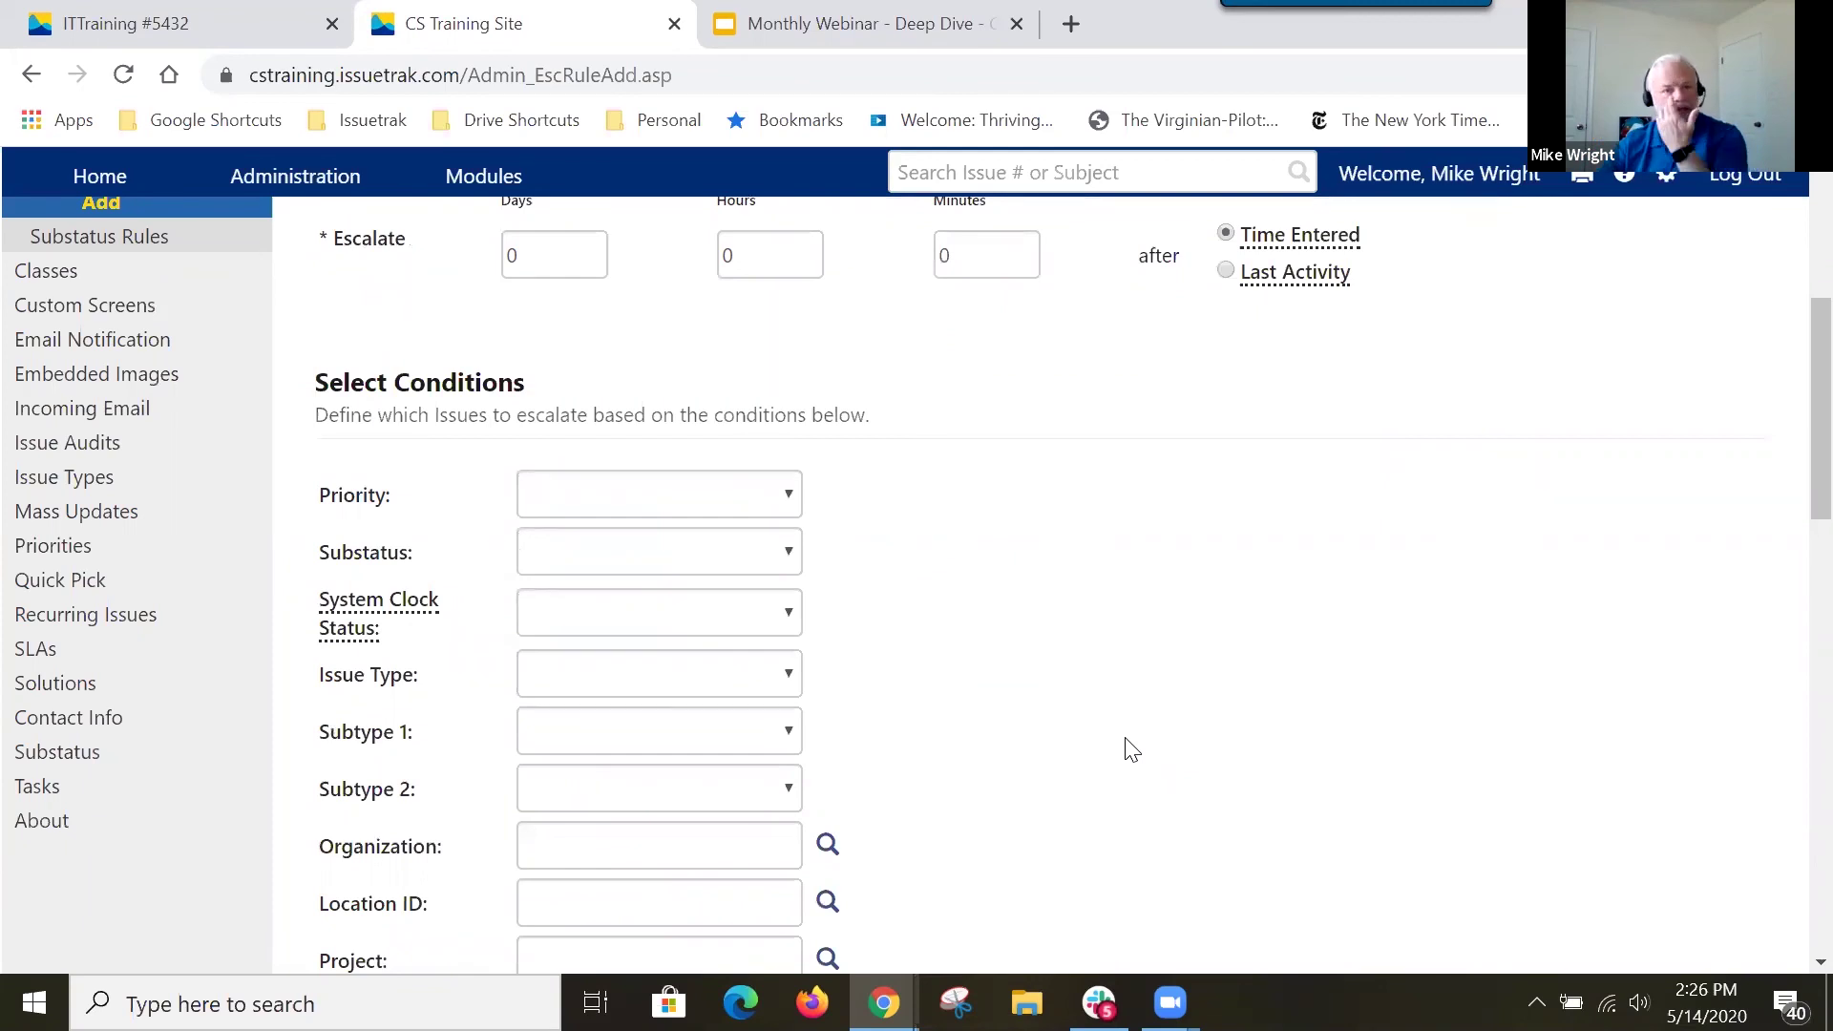
scroll(1131, 749, up, 3)
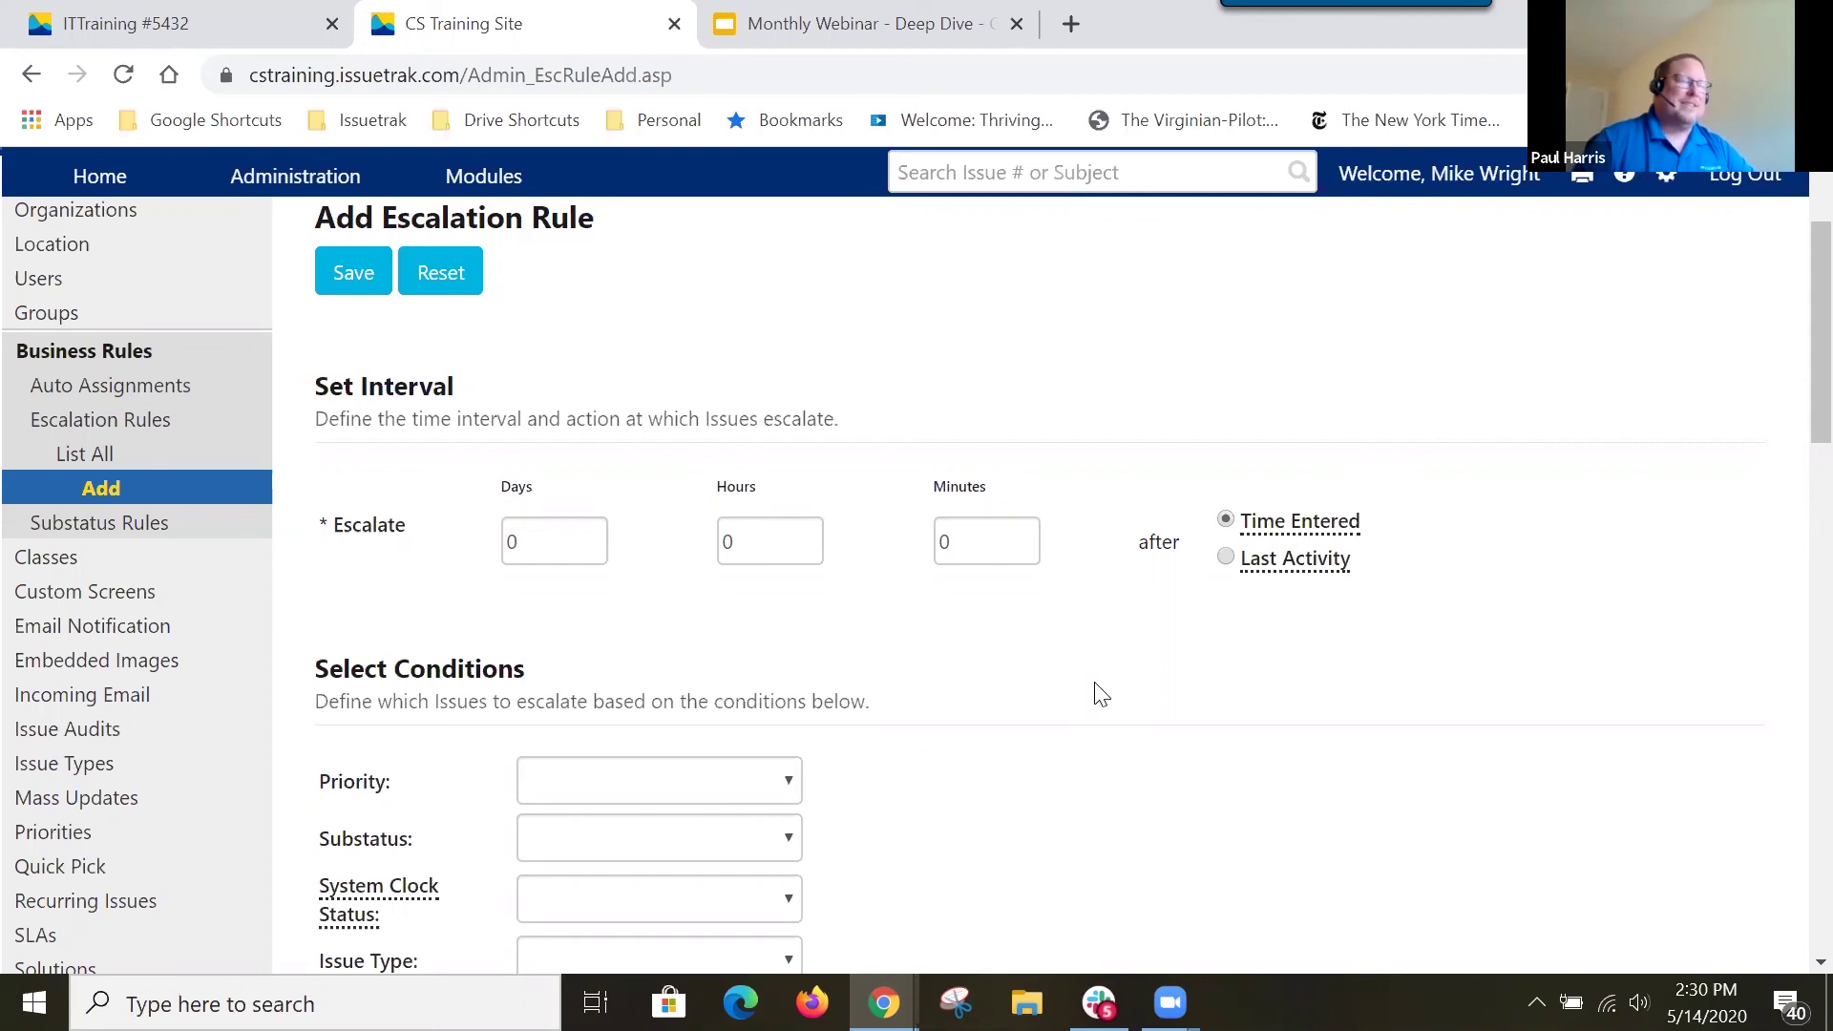
Return to the dashboard, list the escalated issues from System Overview, and open issue 1075.
mouse_move(84, 181)
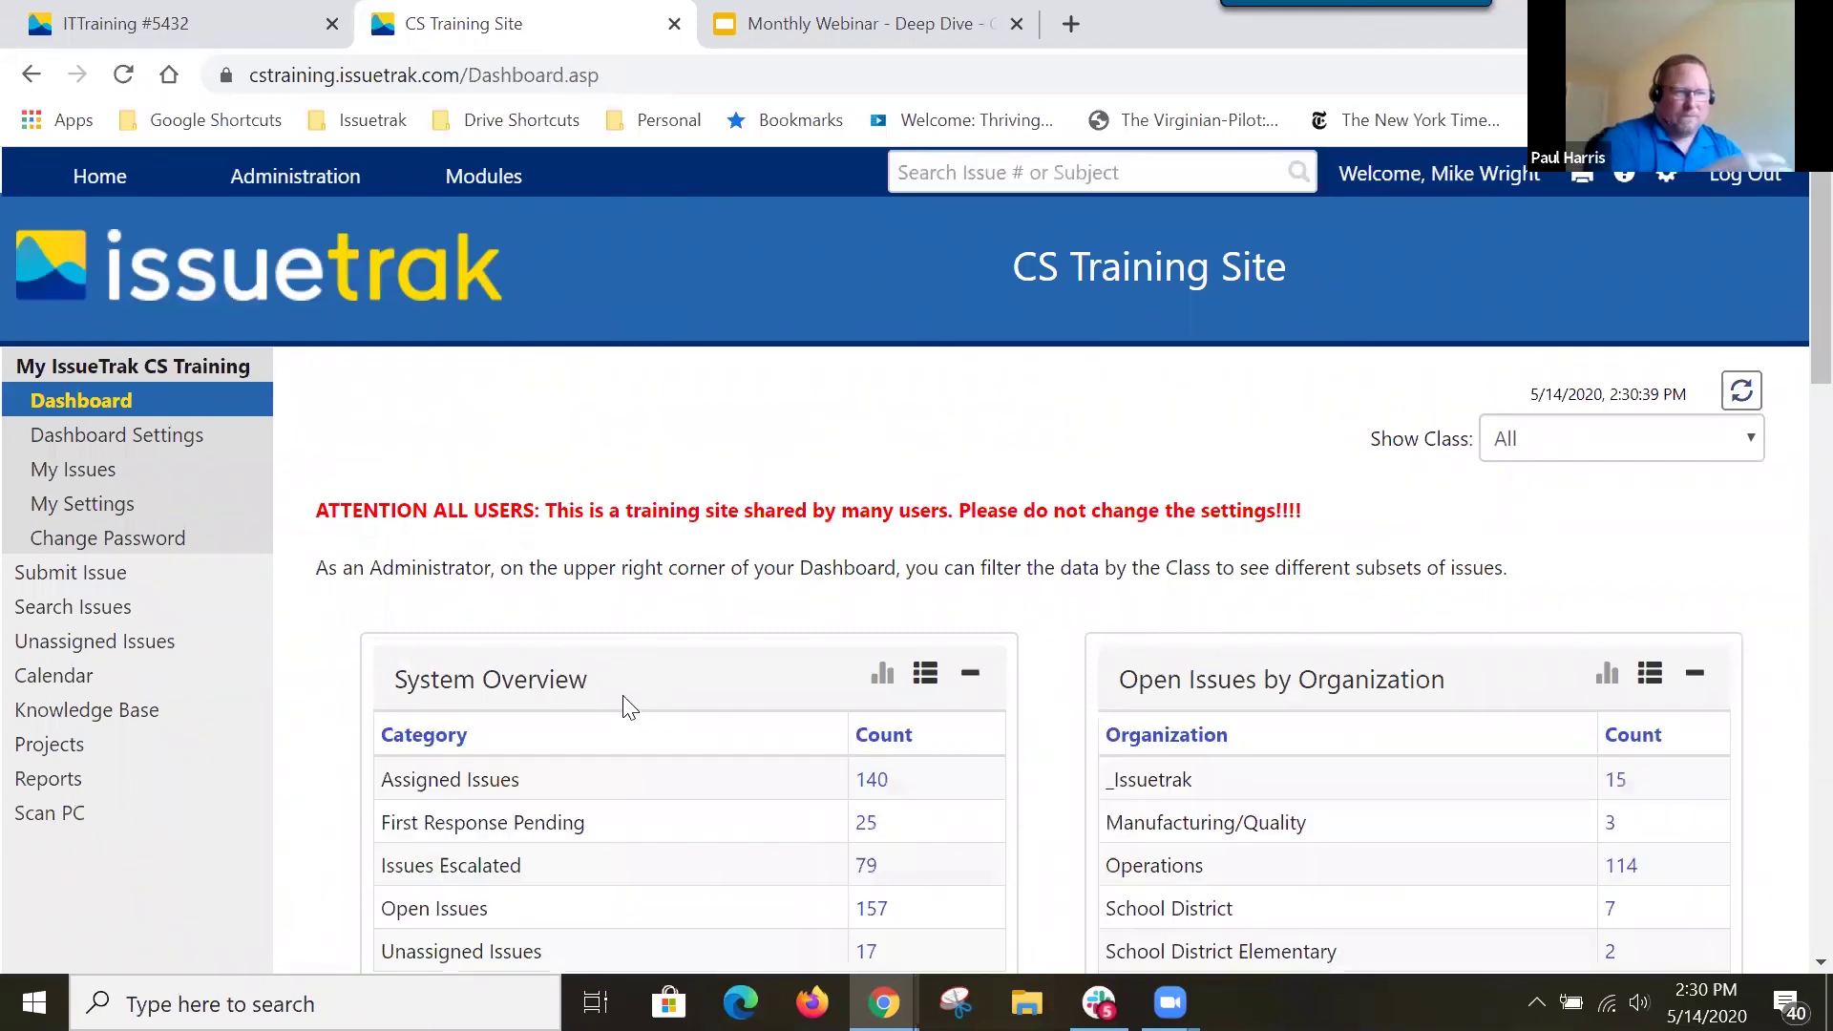
scroll(831, 788, down, 2)
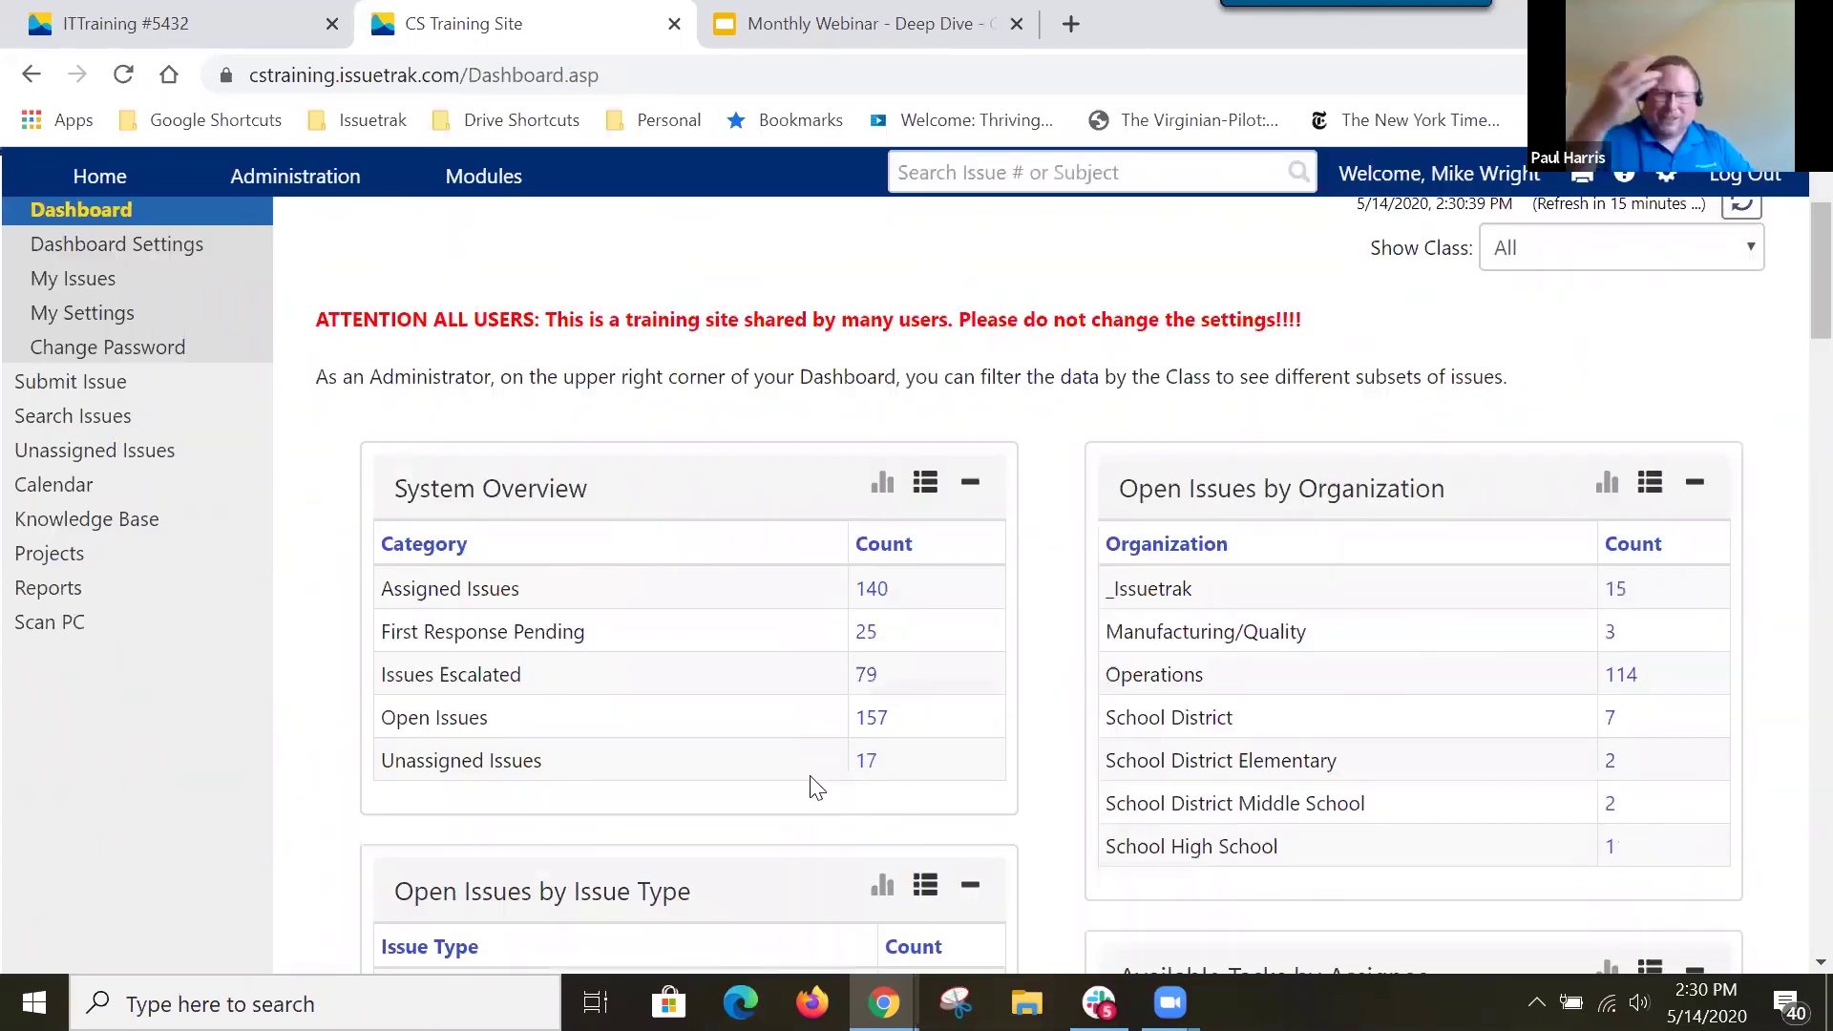
click(866, 678)
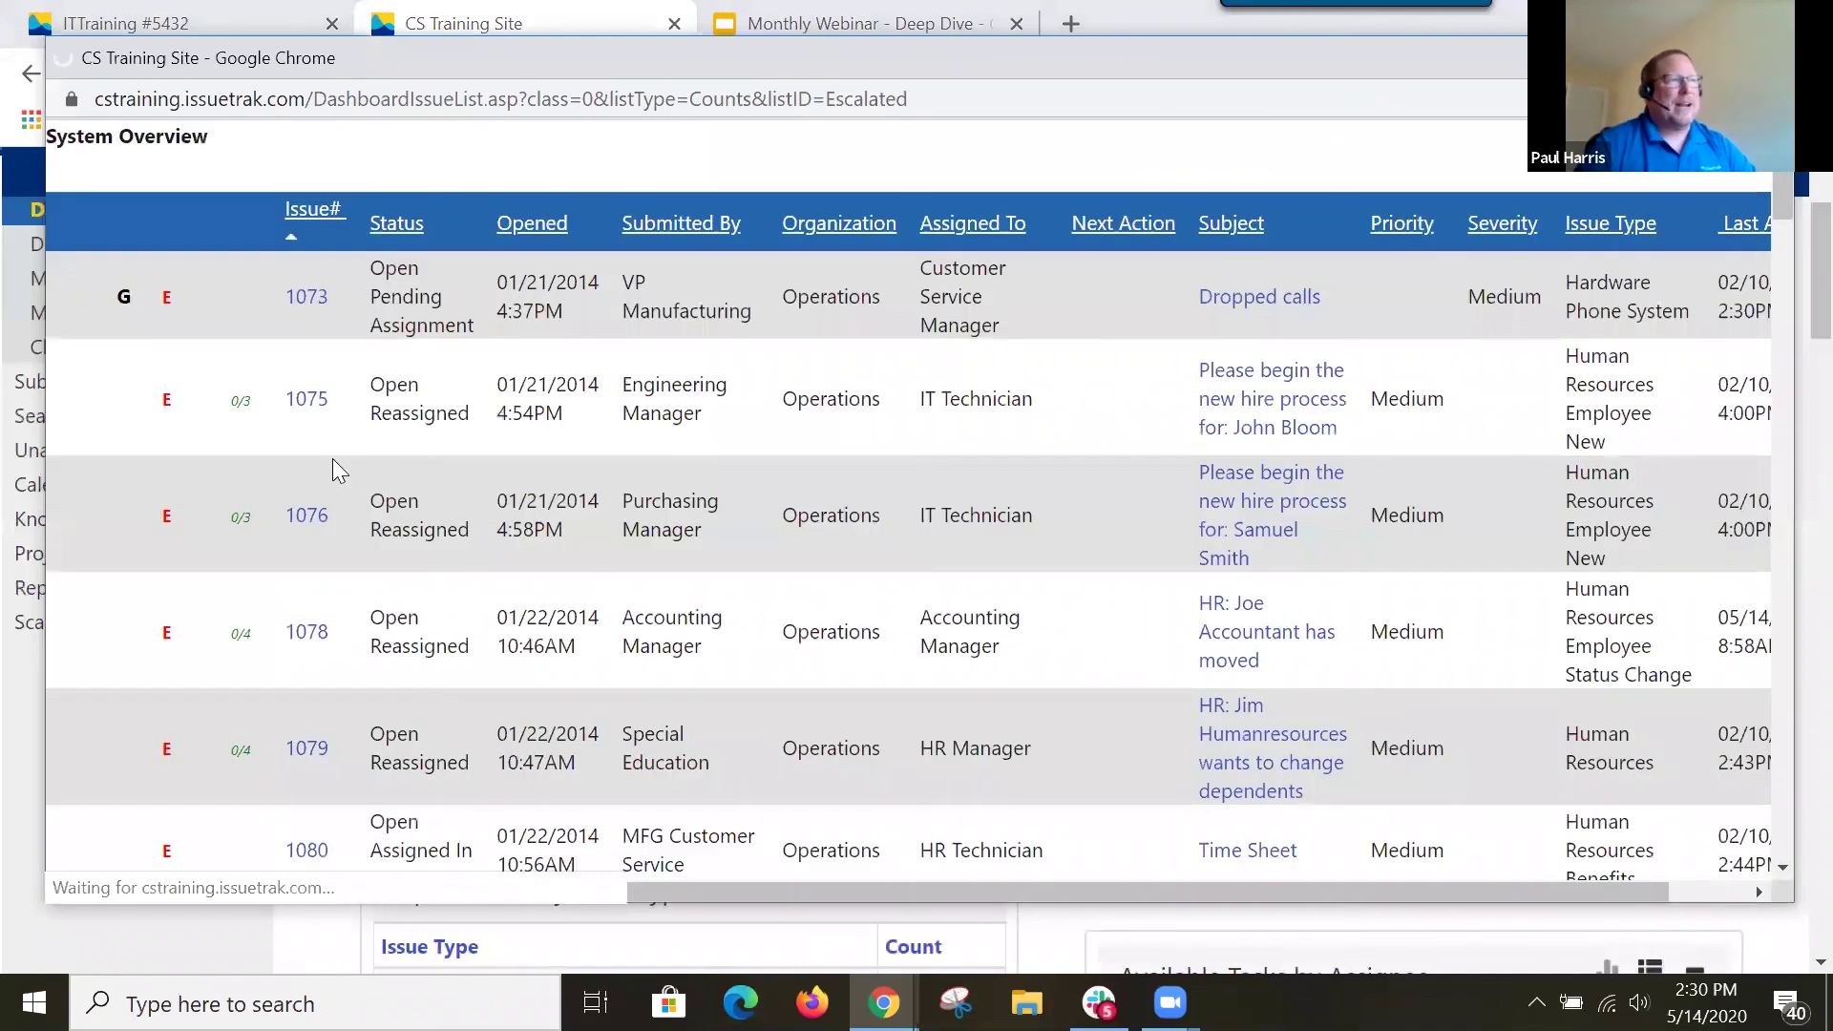
click(307, 400)
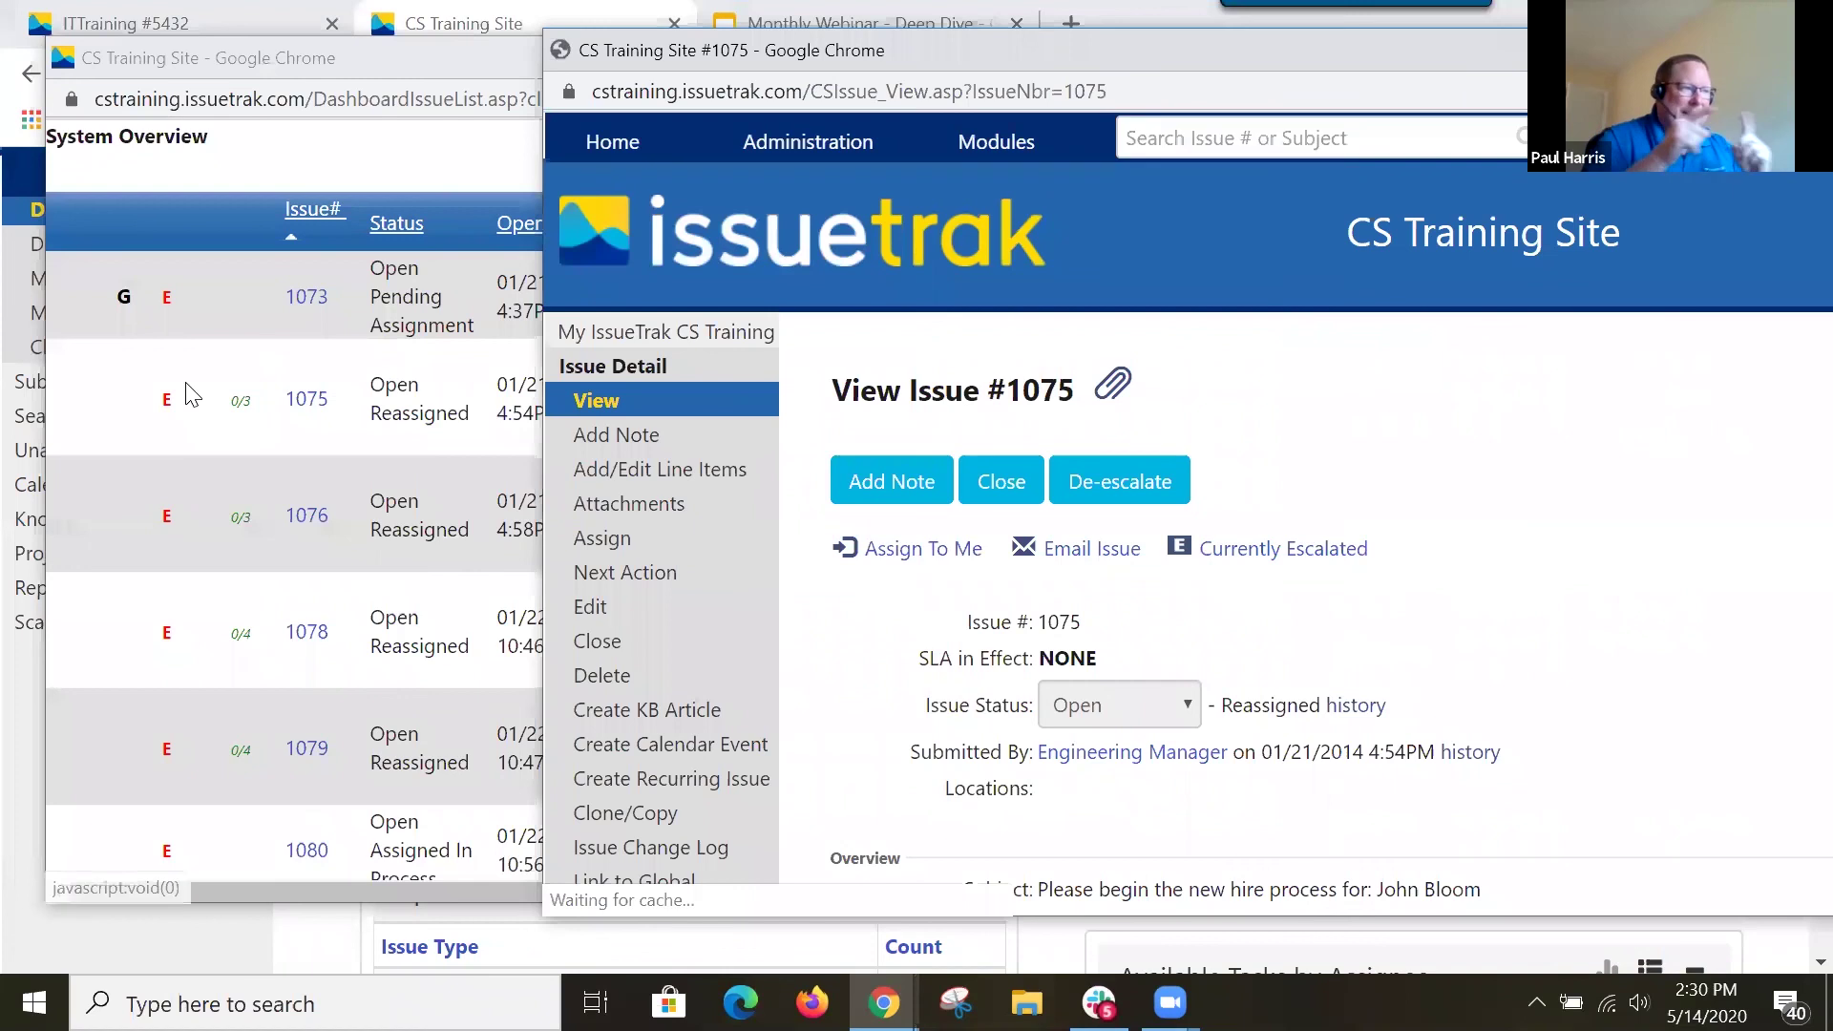
Point out issue 1075's escalation marker in the list, move the list window down, and maximize the issue's window.
triple_click(145, 437)
click(184, 420)
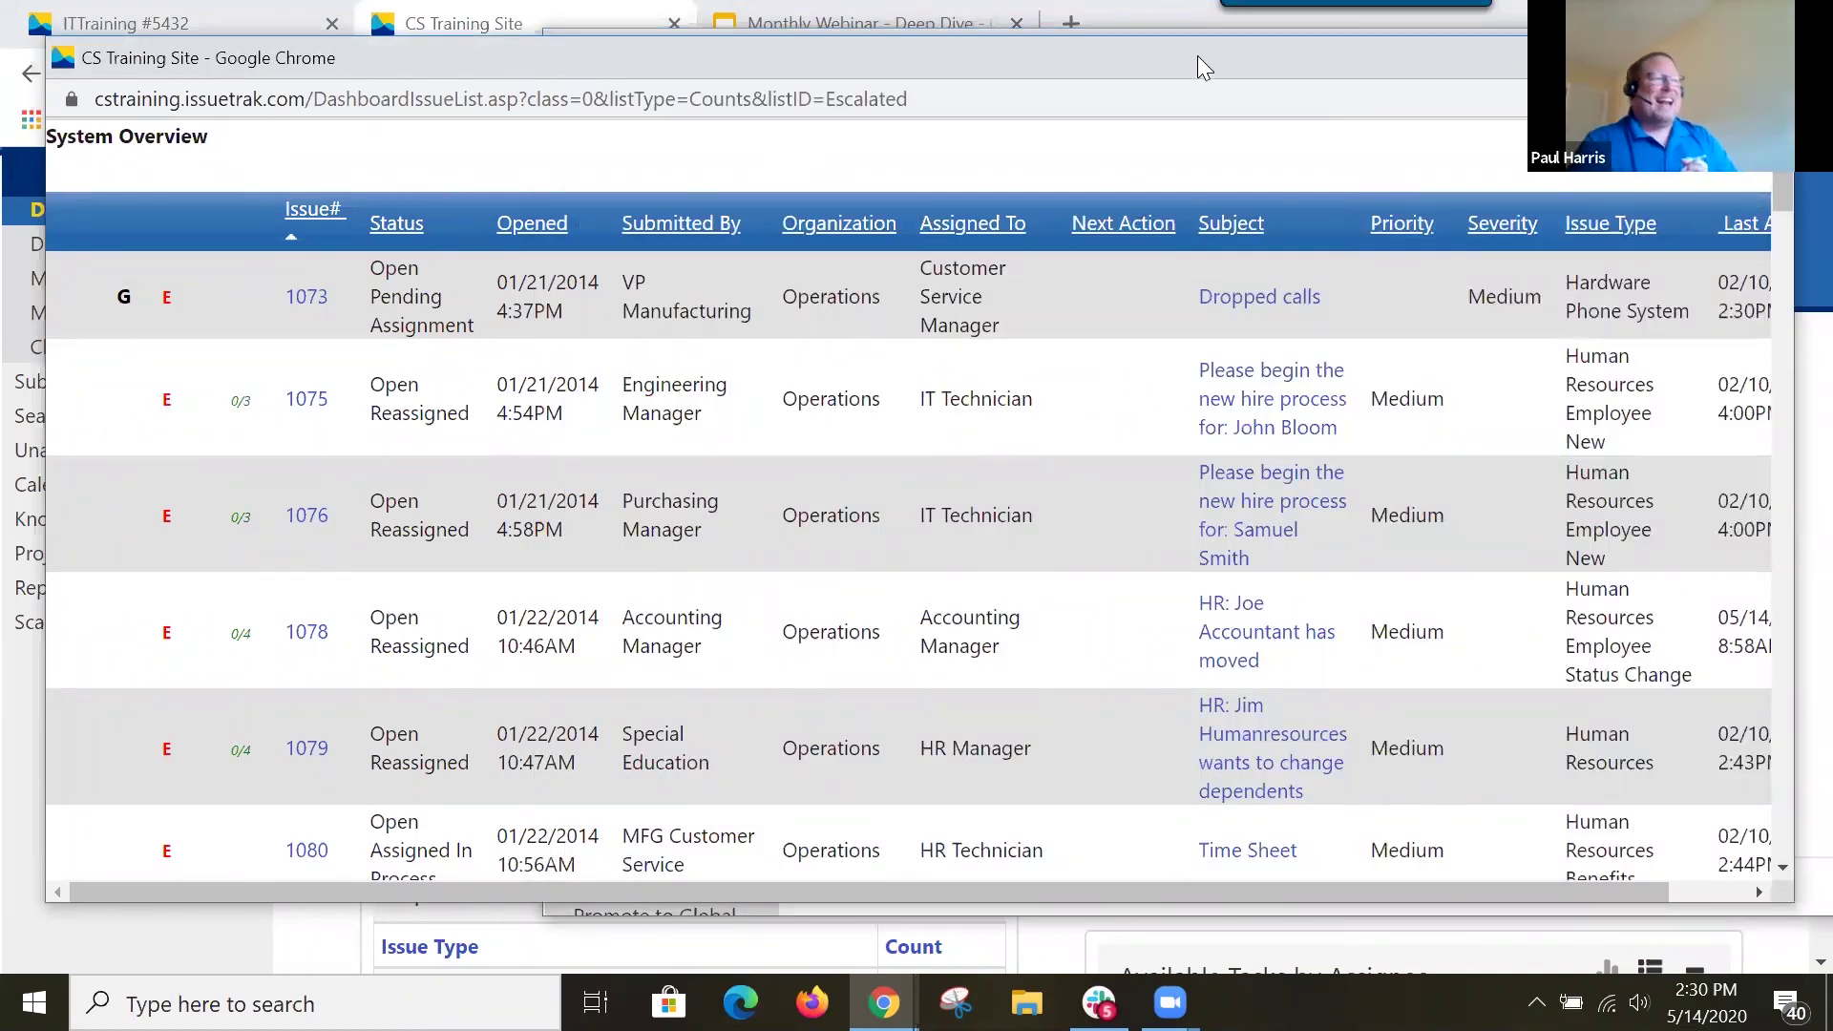
drag(1197, 56, 1199, 157)
click(1259, 61)
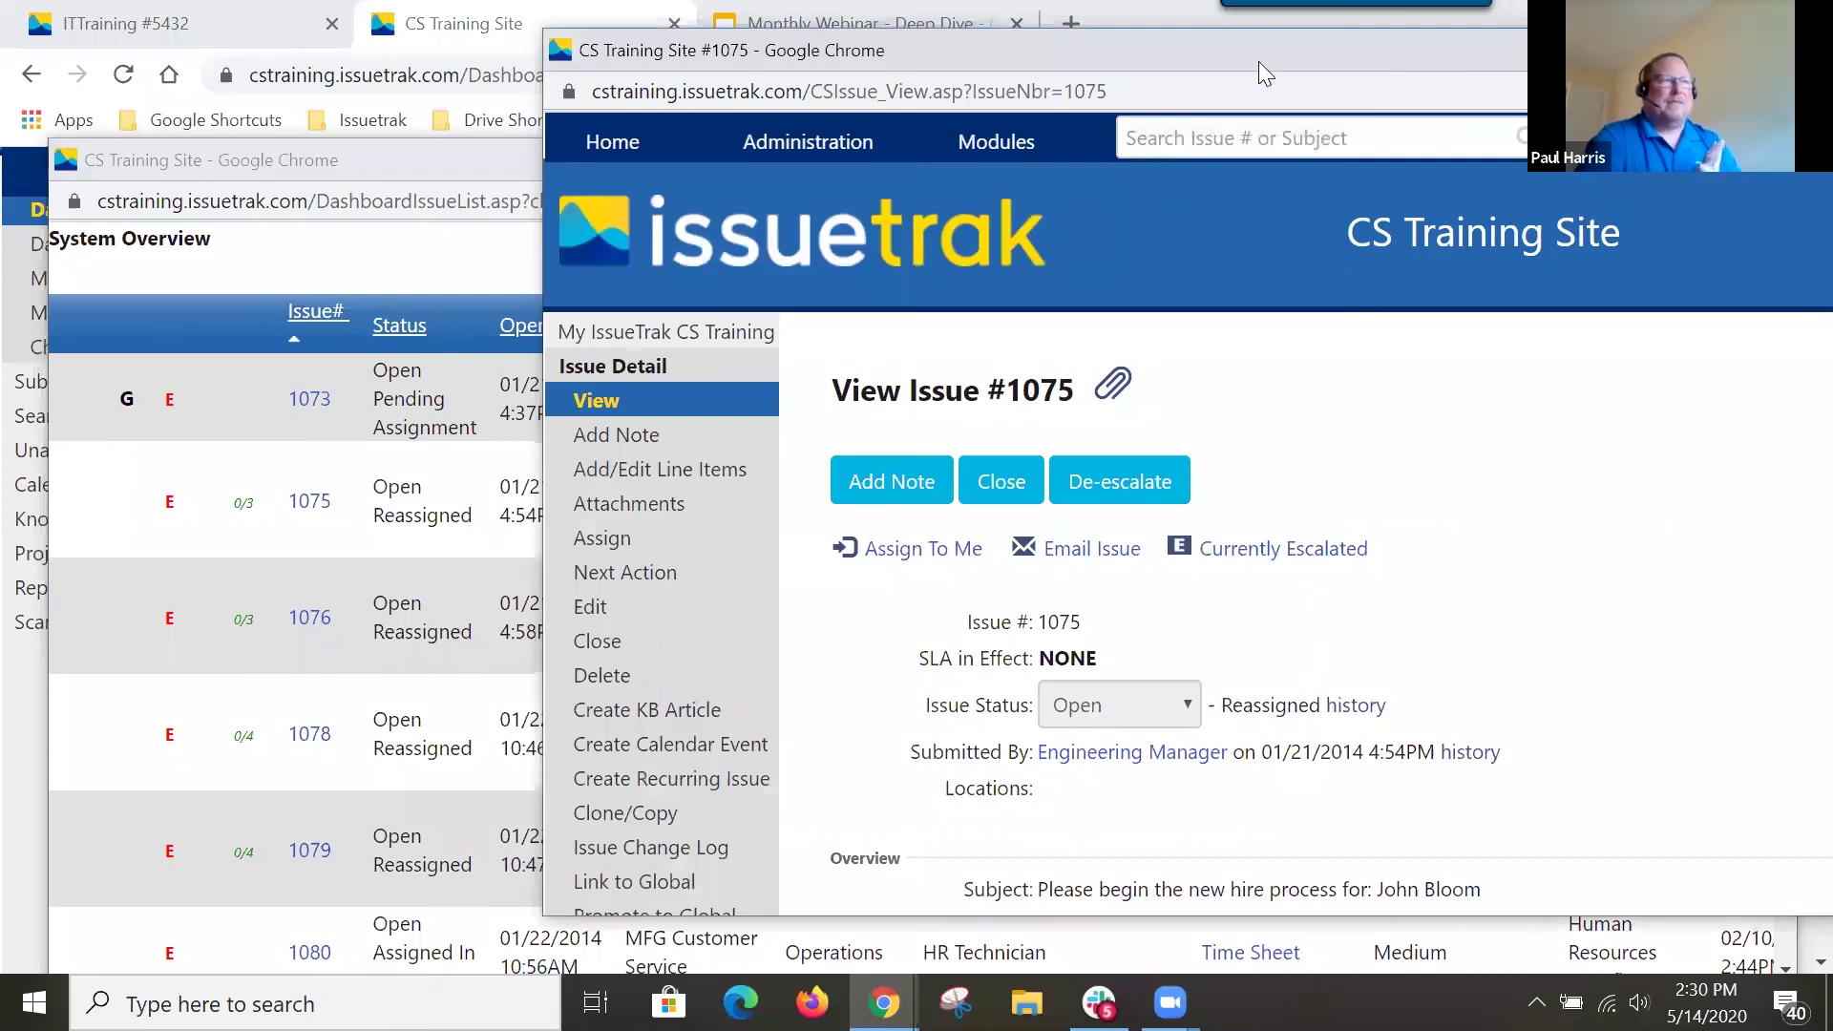
double_click(1266, 50)
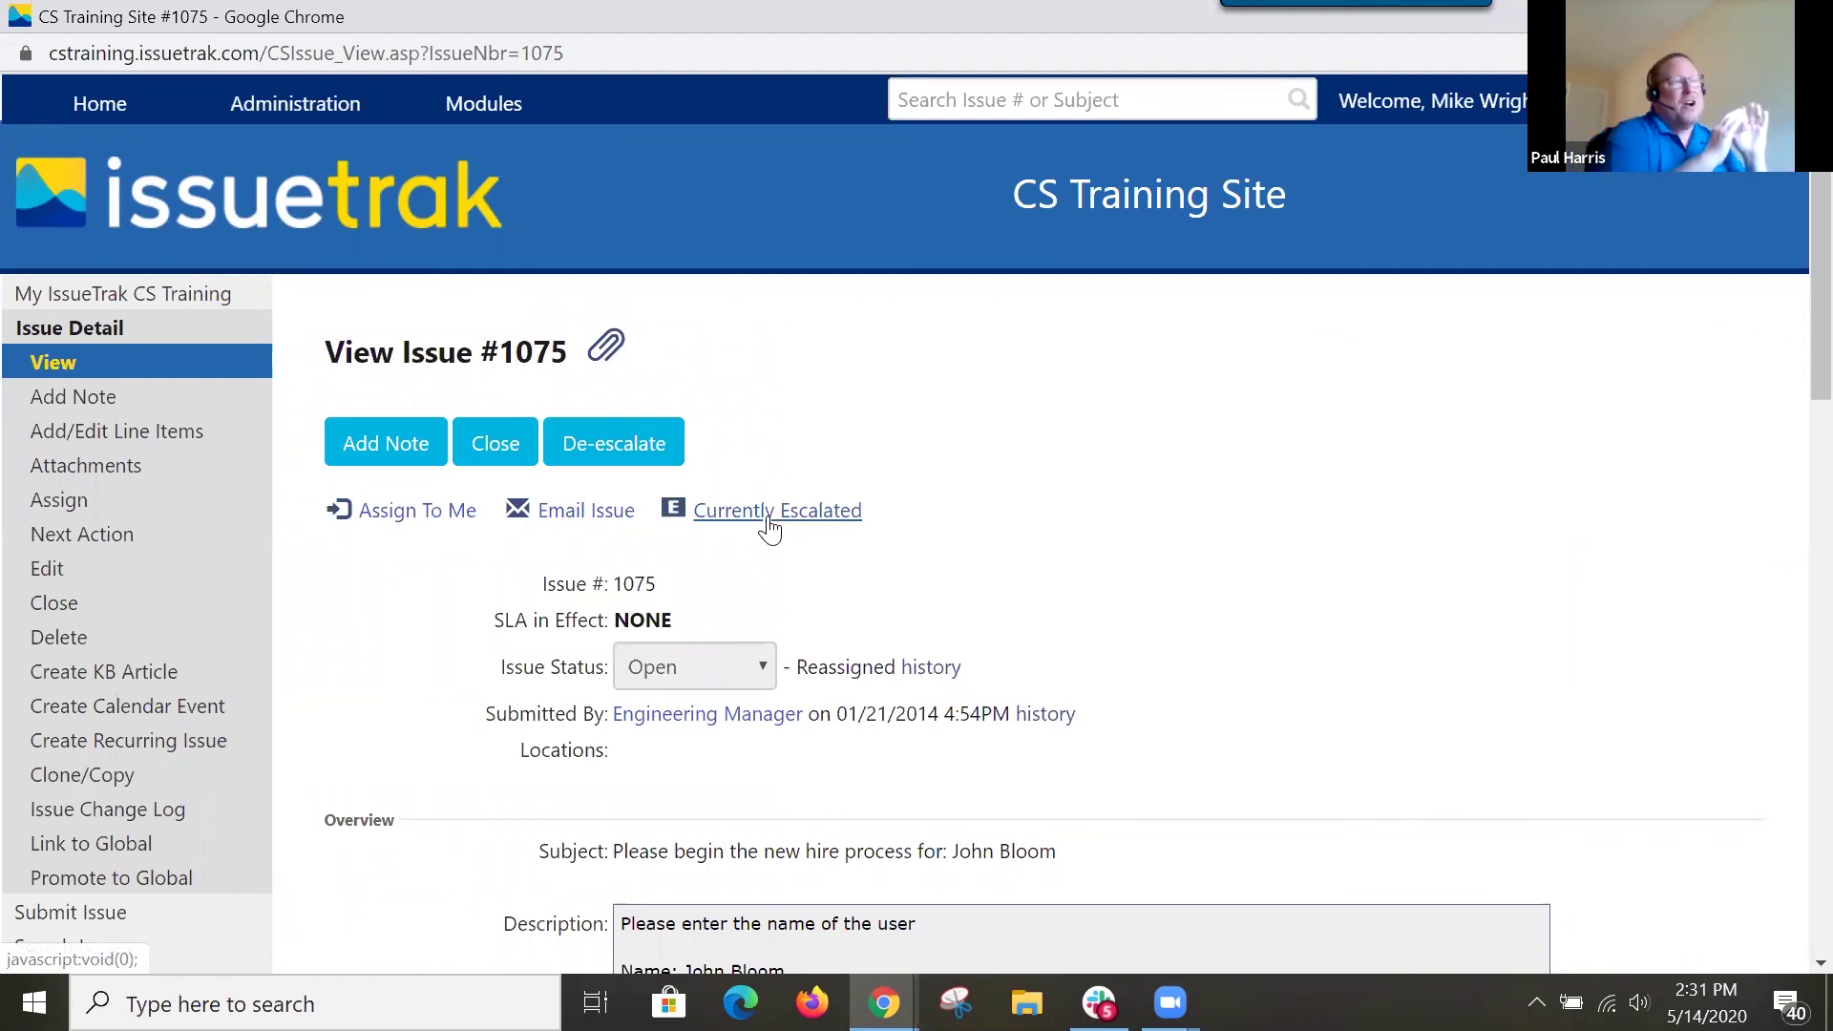
View the escalation history of the currently escalated issue 1075 and close it again.
right_click(770, 519)
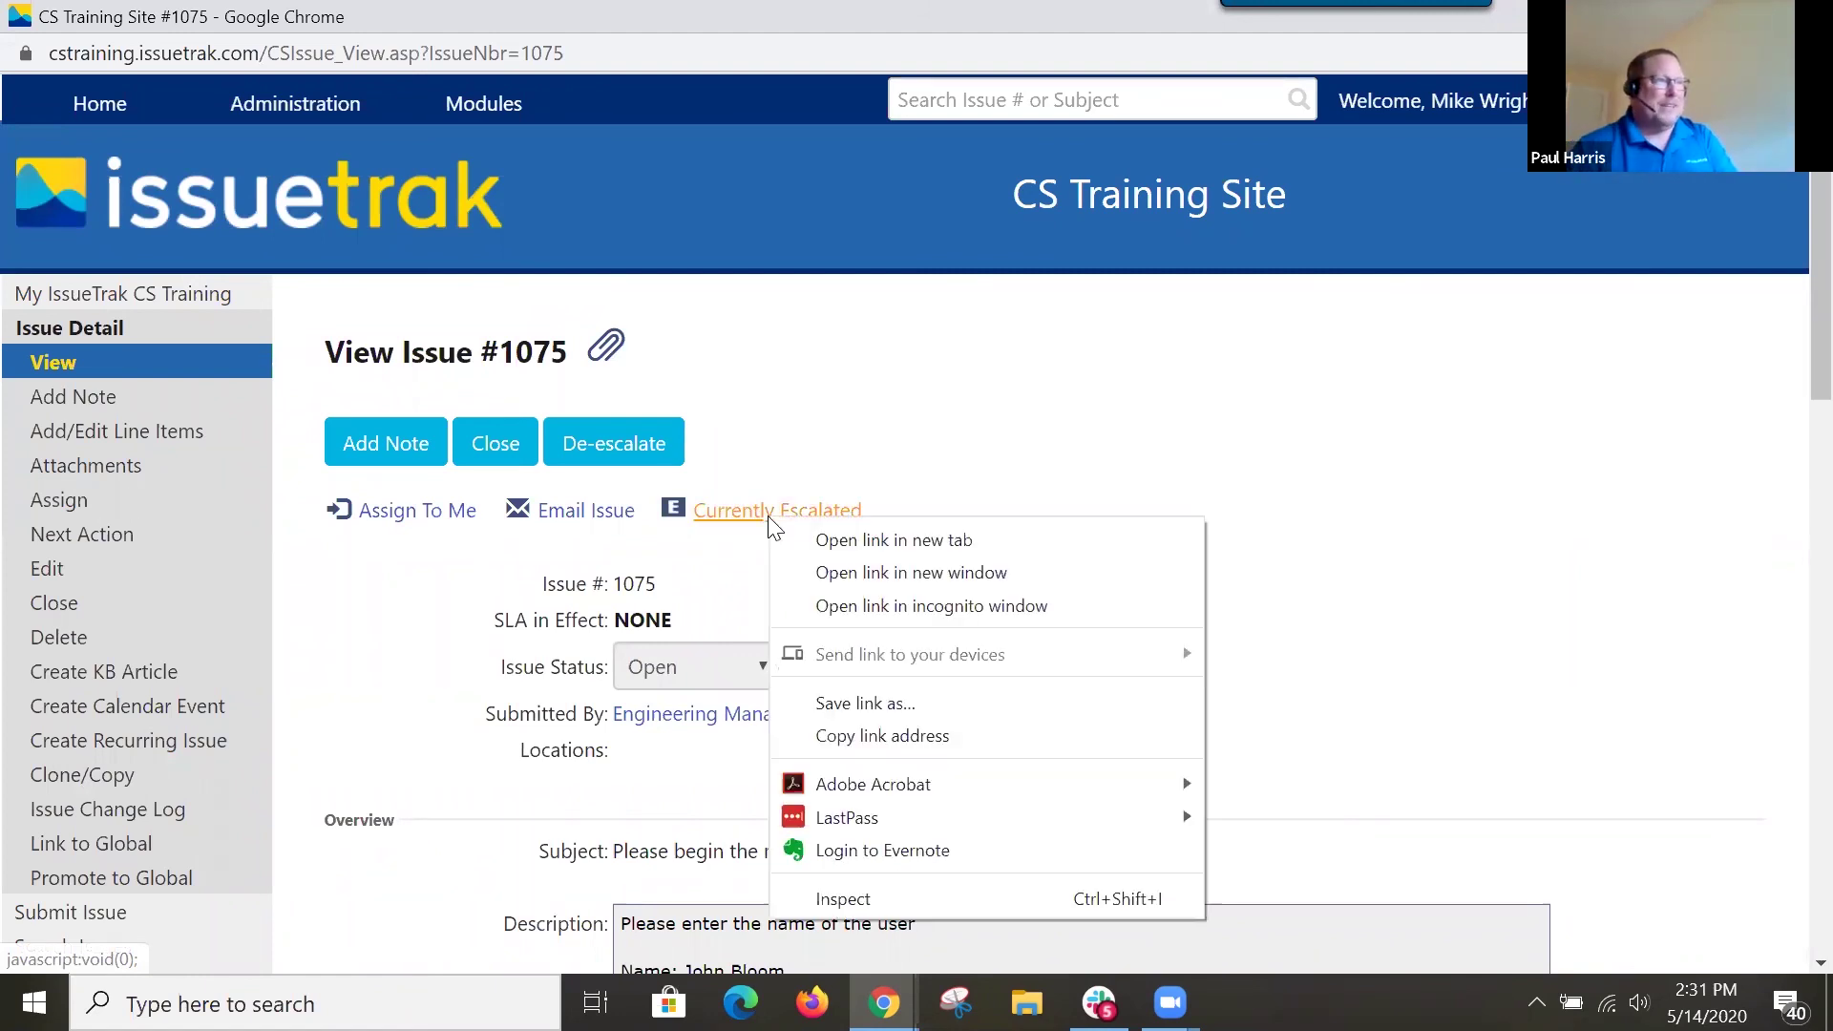
click(770, 518)
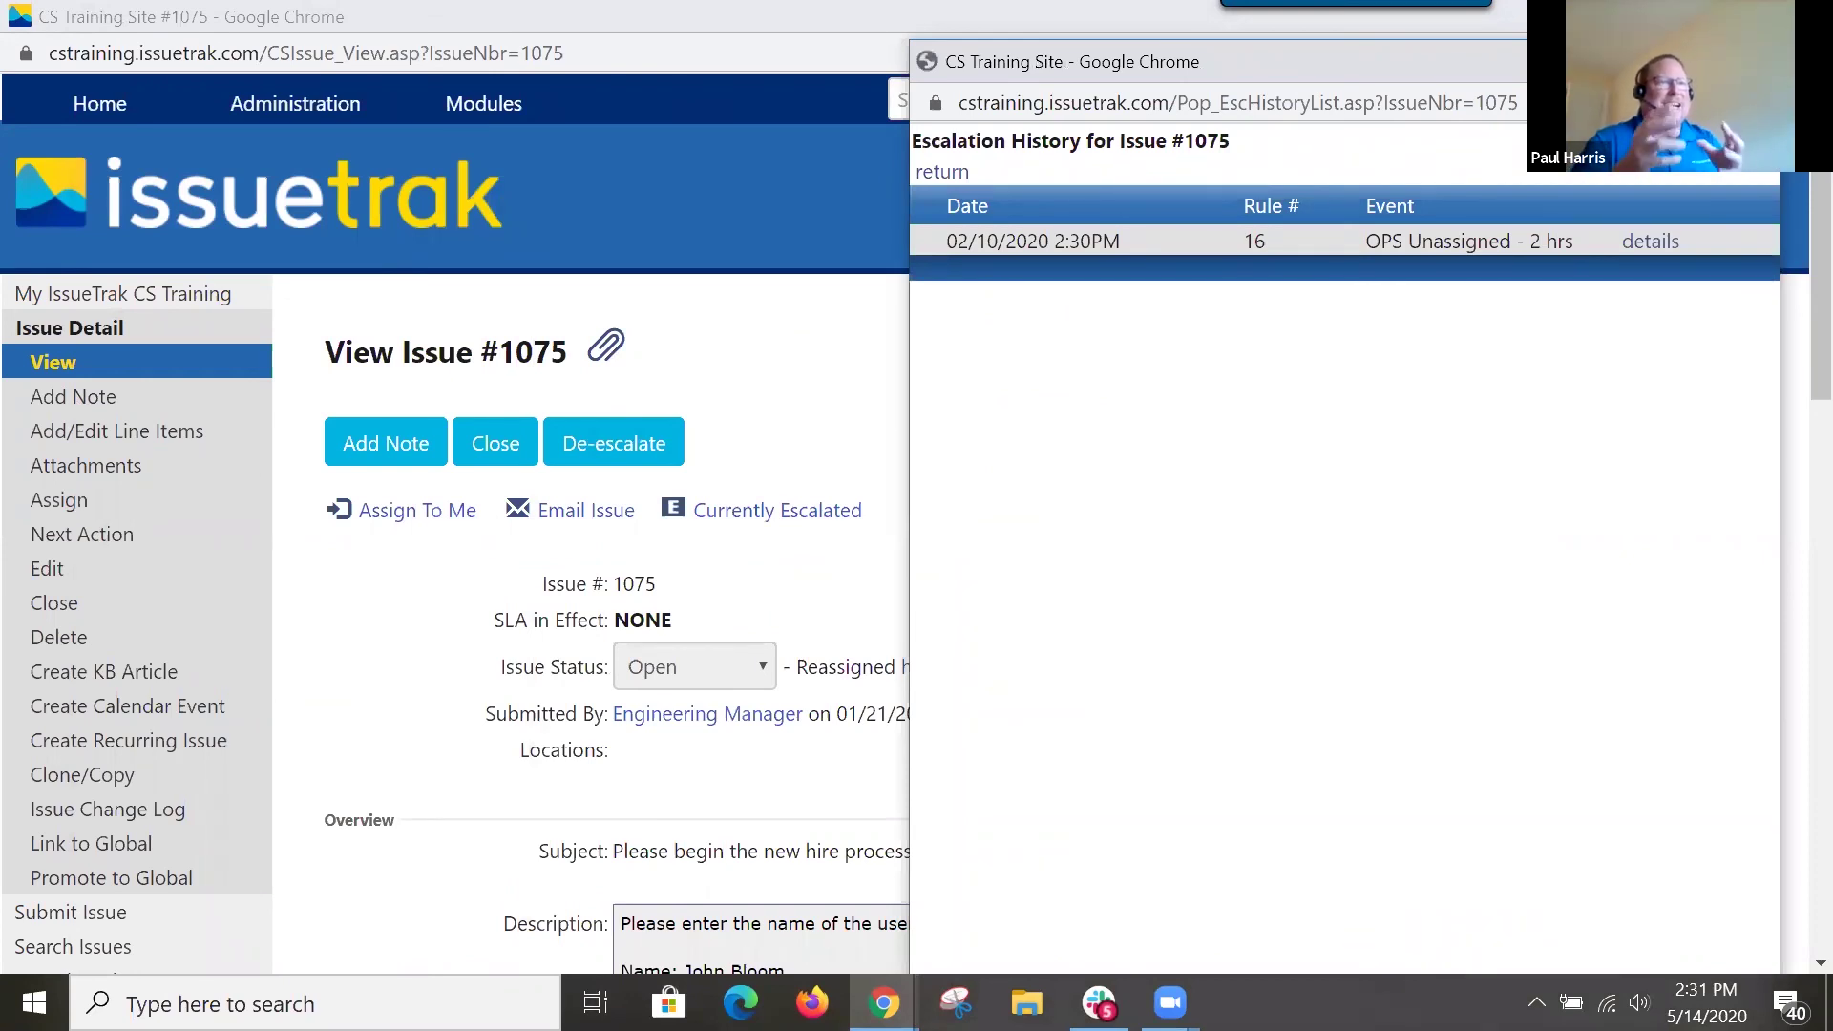
click(847, 425)
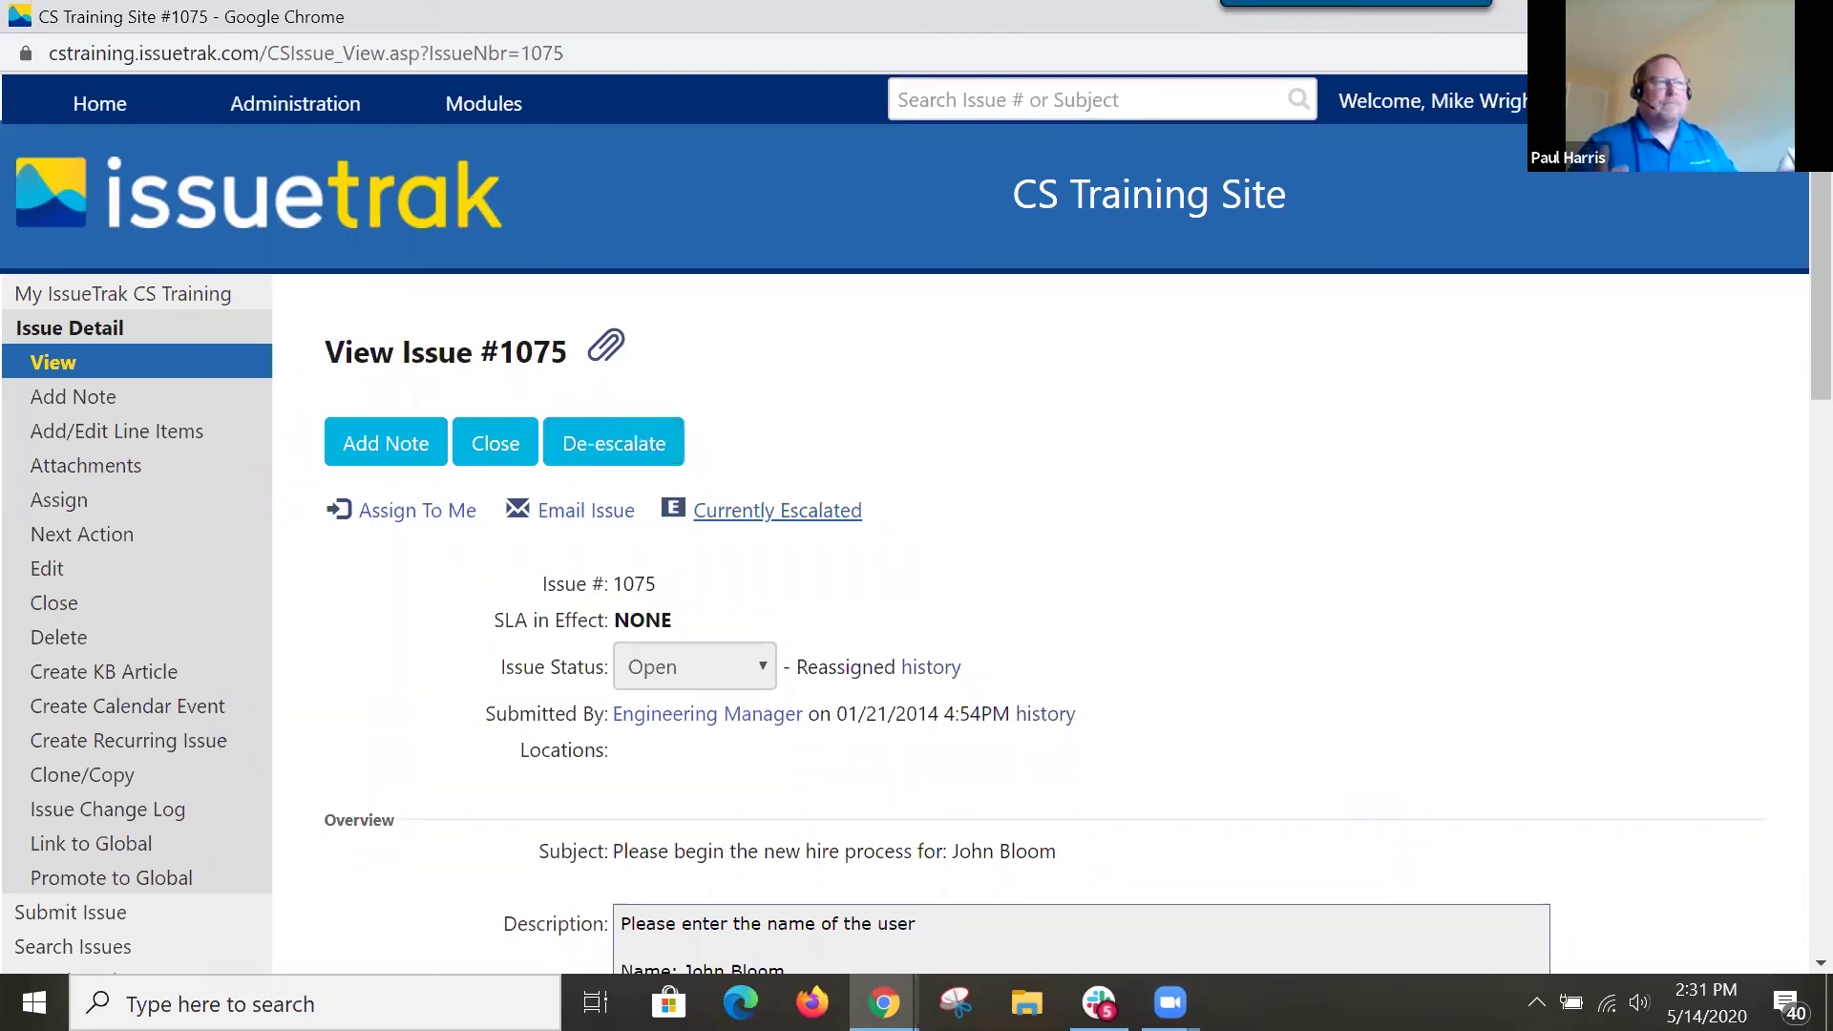
De-escalate issue 1075 and close its window.
click(627, 460)
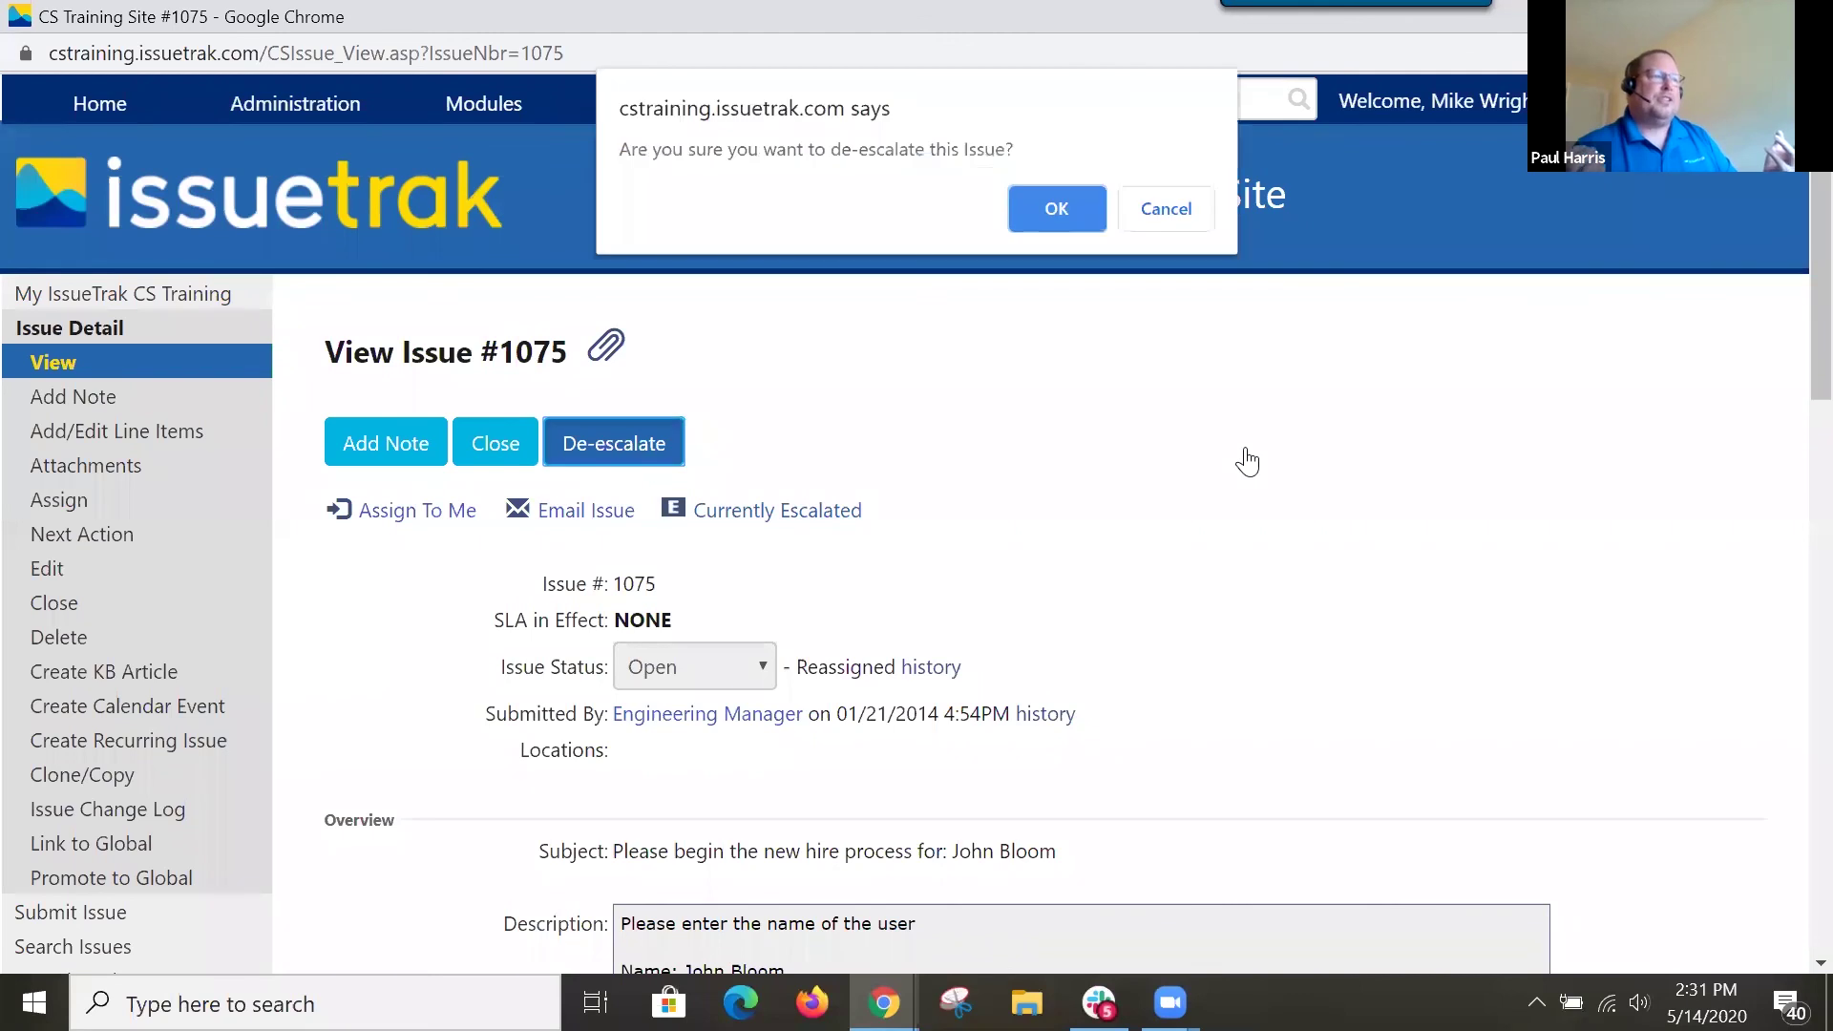
click(1050, 212)
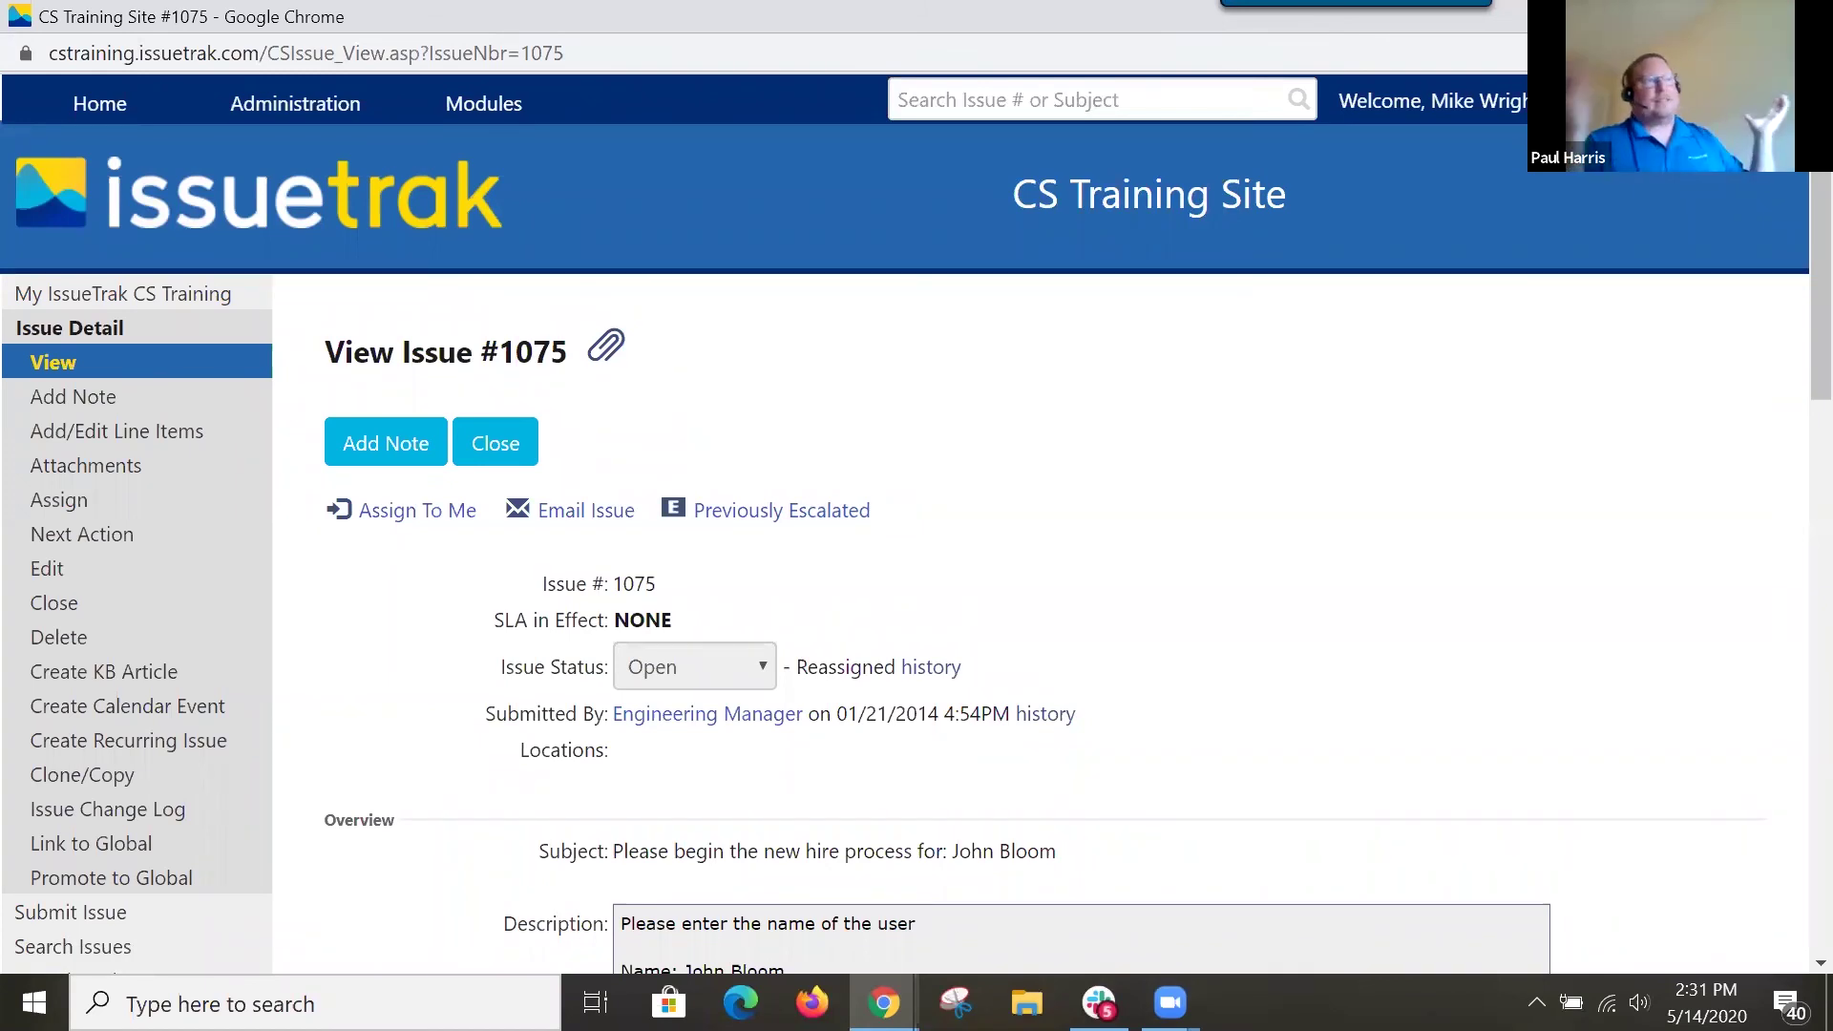
key(ctrl+w)
Reload the escalated issues list to check whether issue 1075 is still included.
right_click(720, 274)
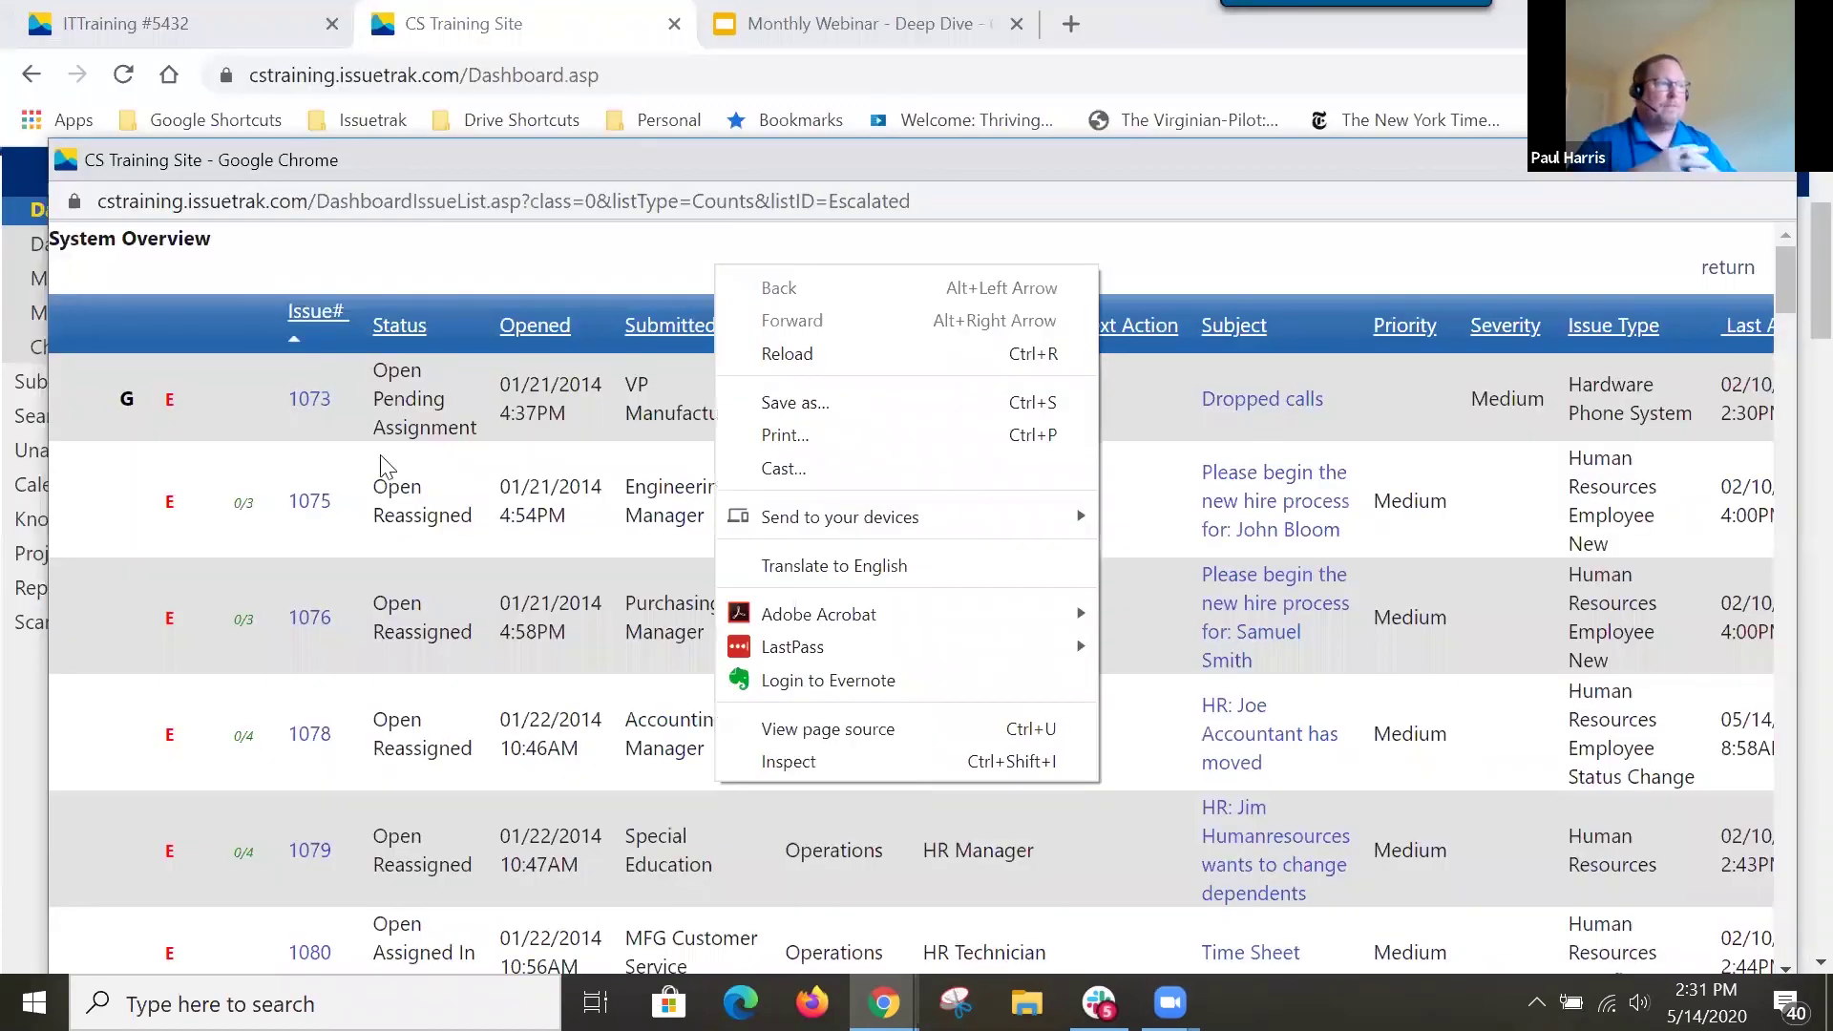
drag(339, 501, 253, 499)
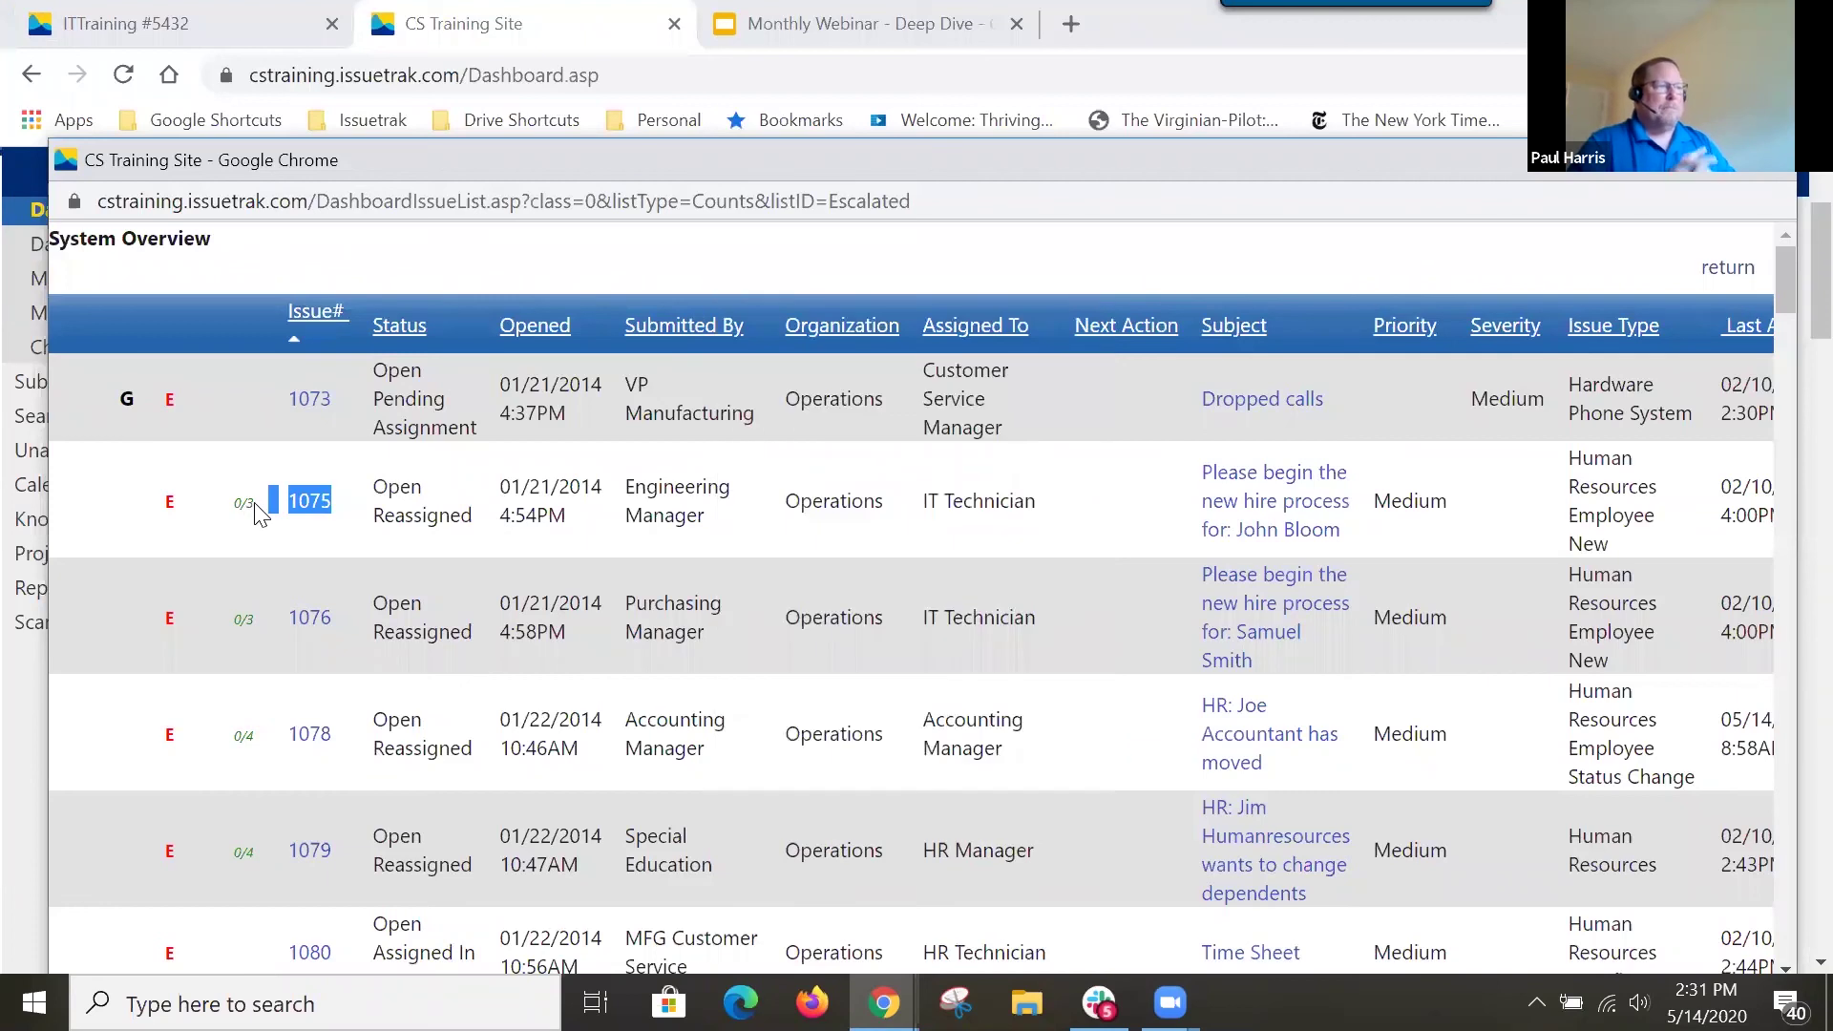
click(783, 255)
right_click(782, 255)
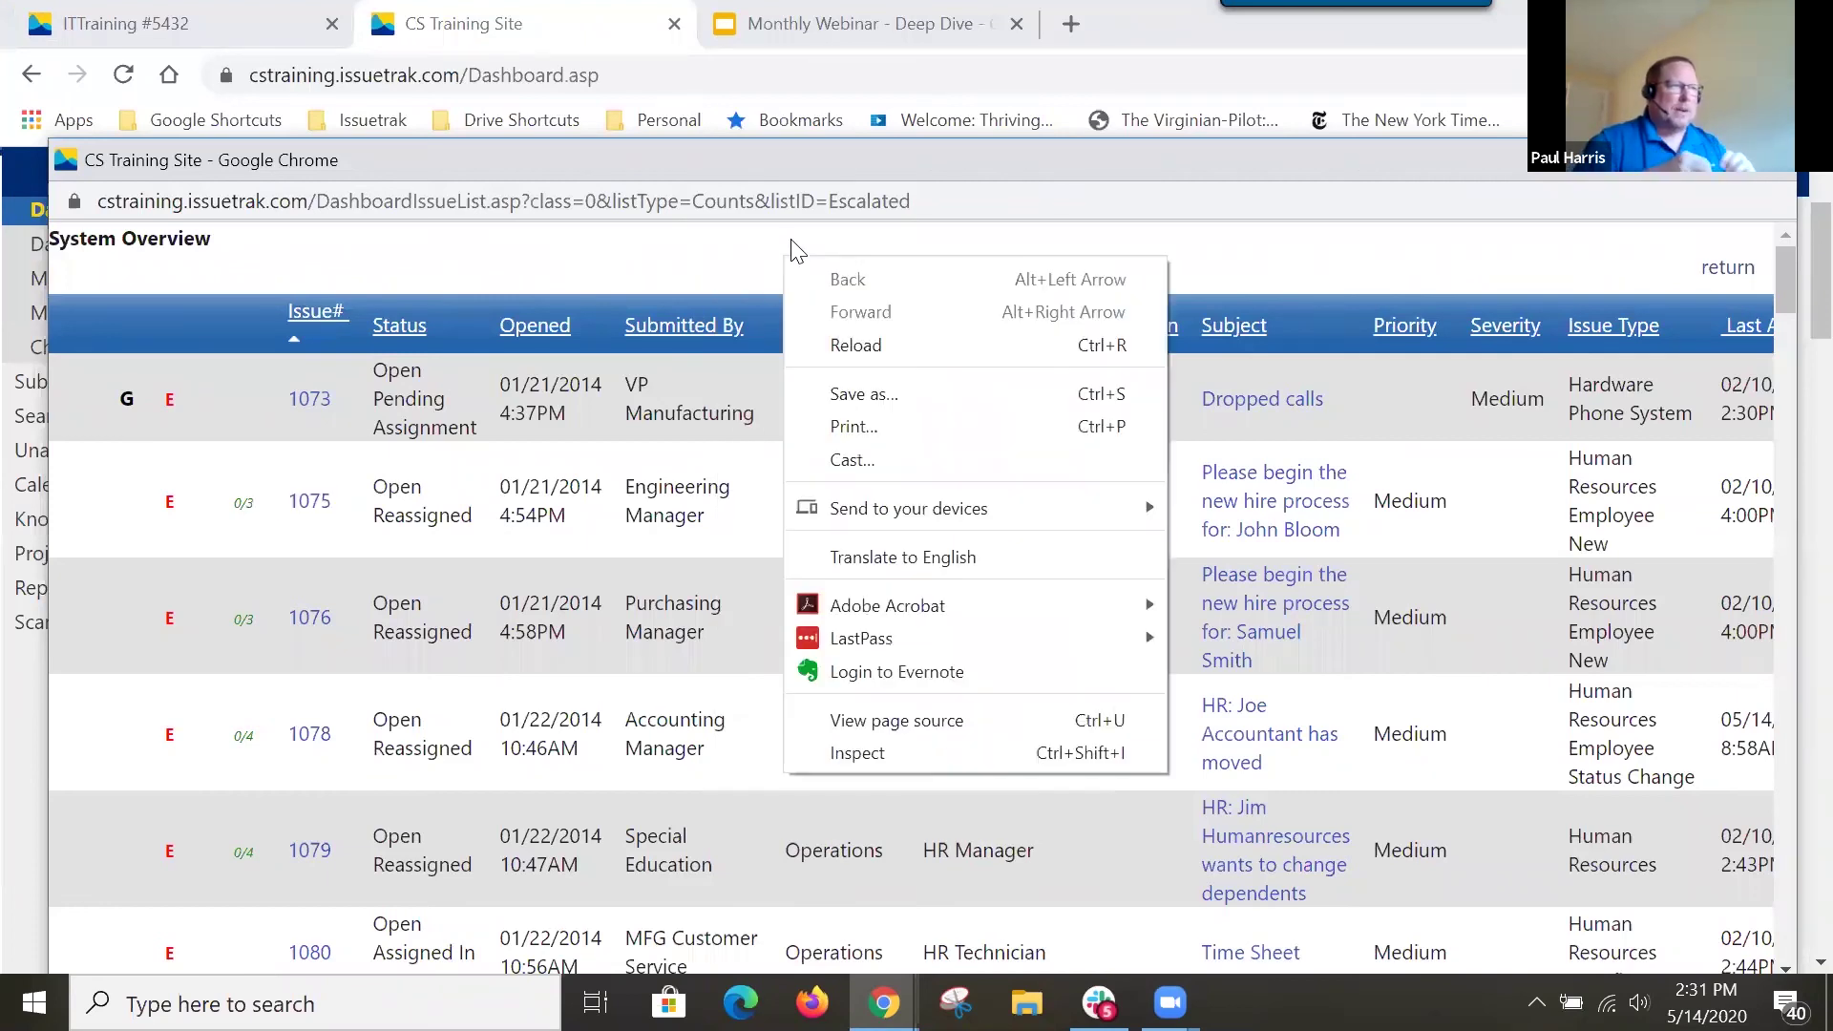
click(880, 346)
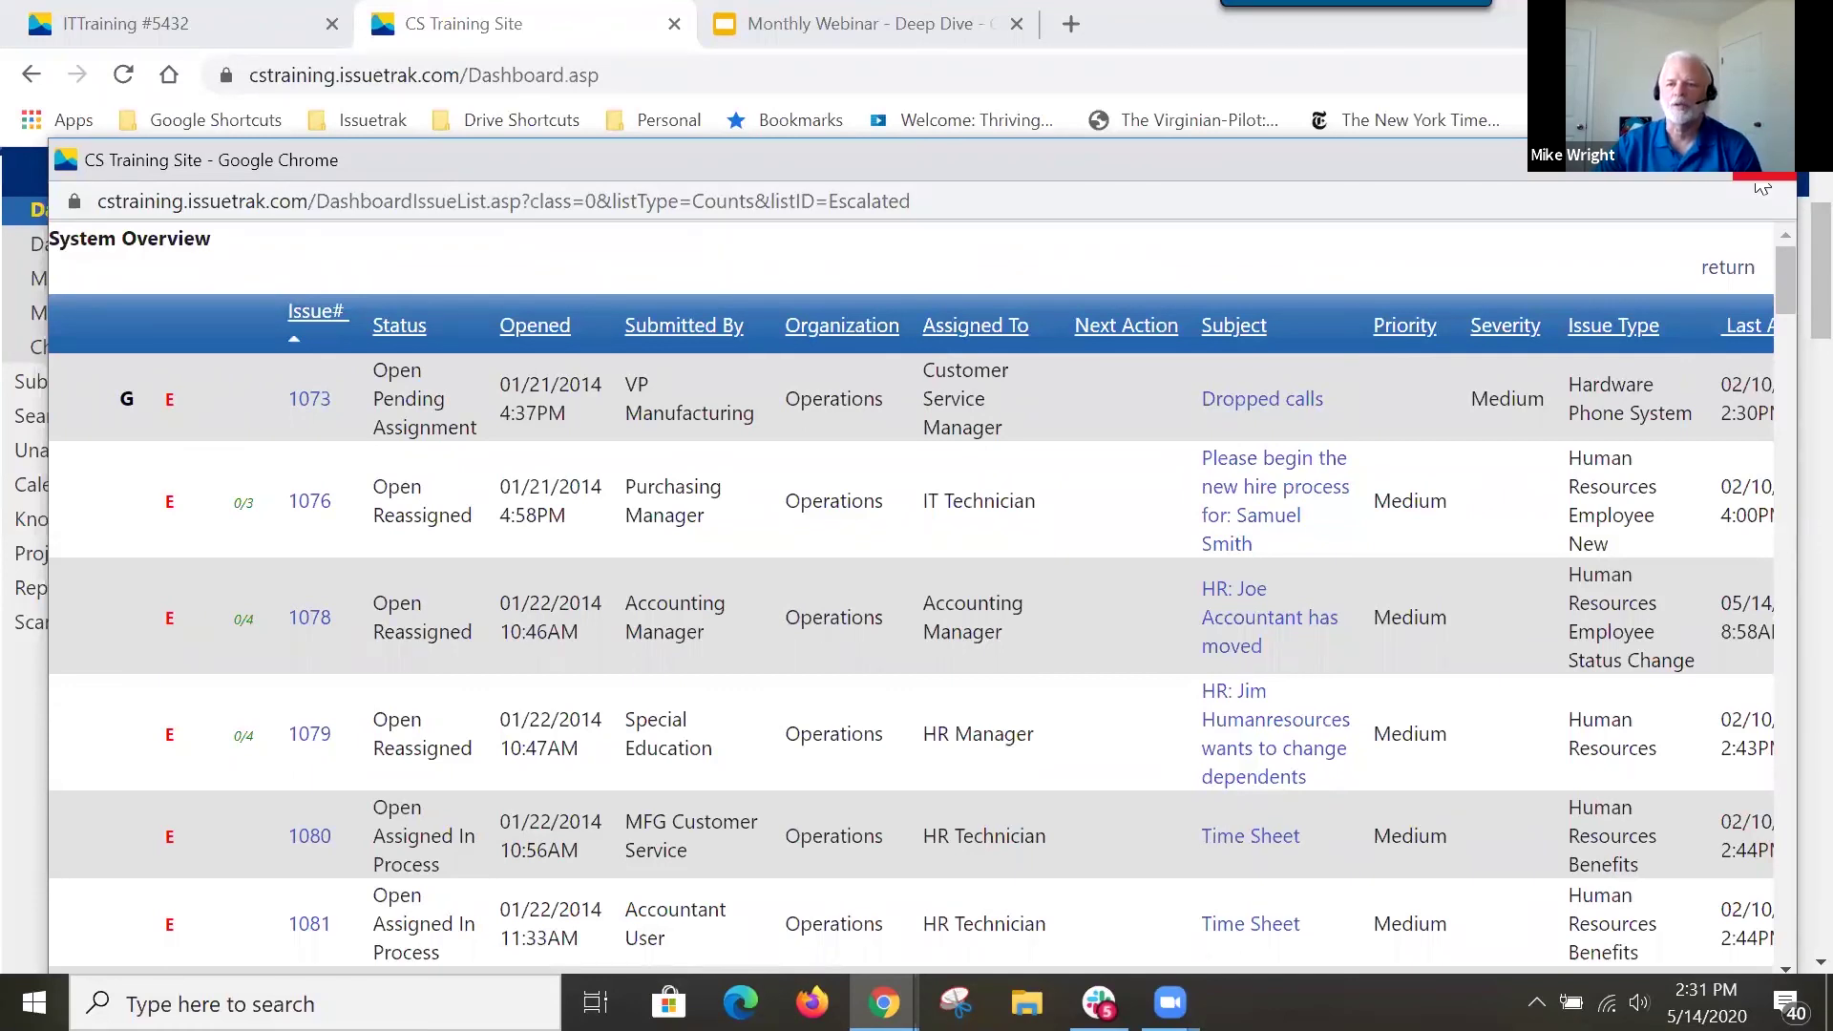
Look up issue 1075 by its number and review its escalation history for the de-escalation entry.
click(1034, 179)
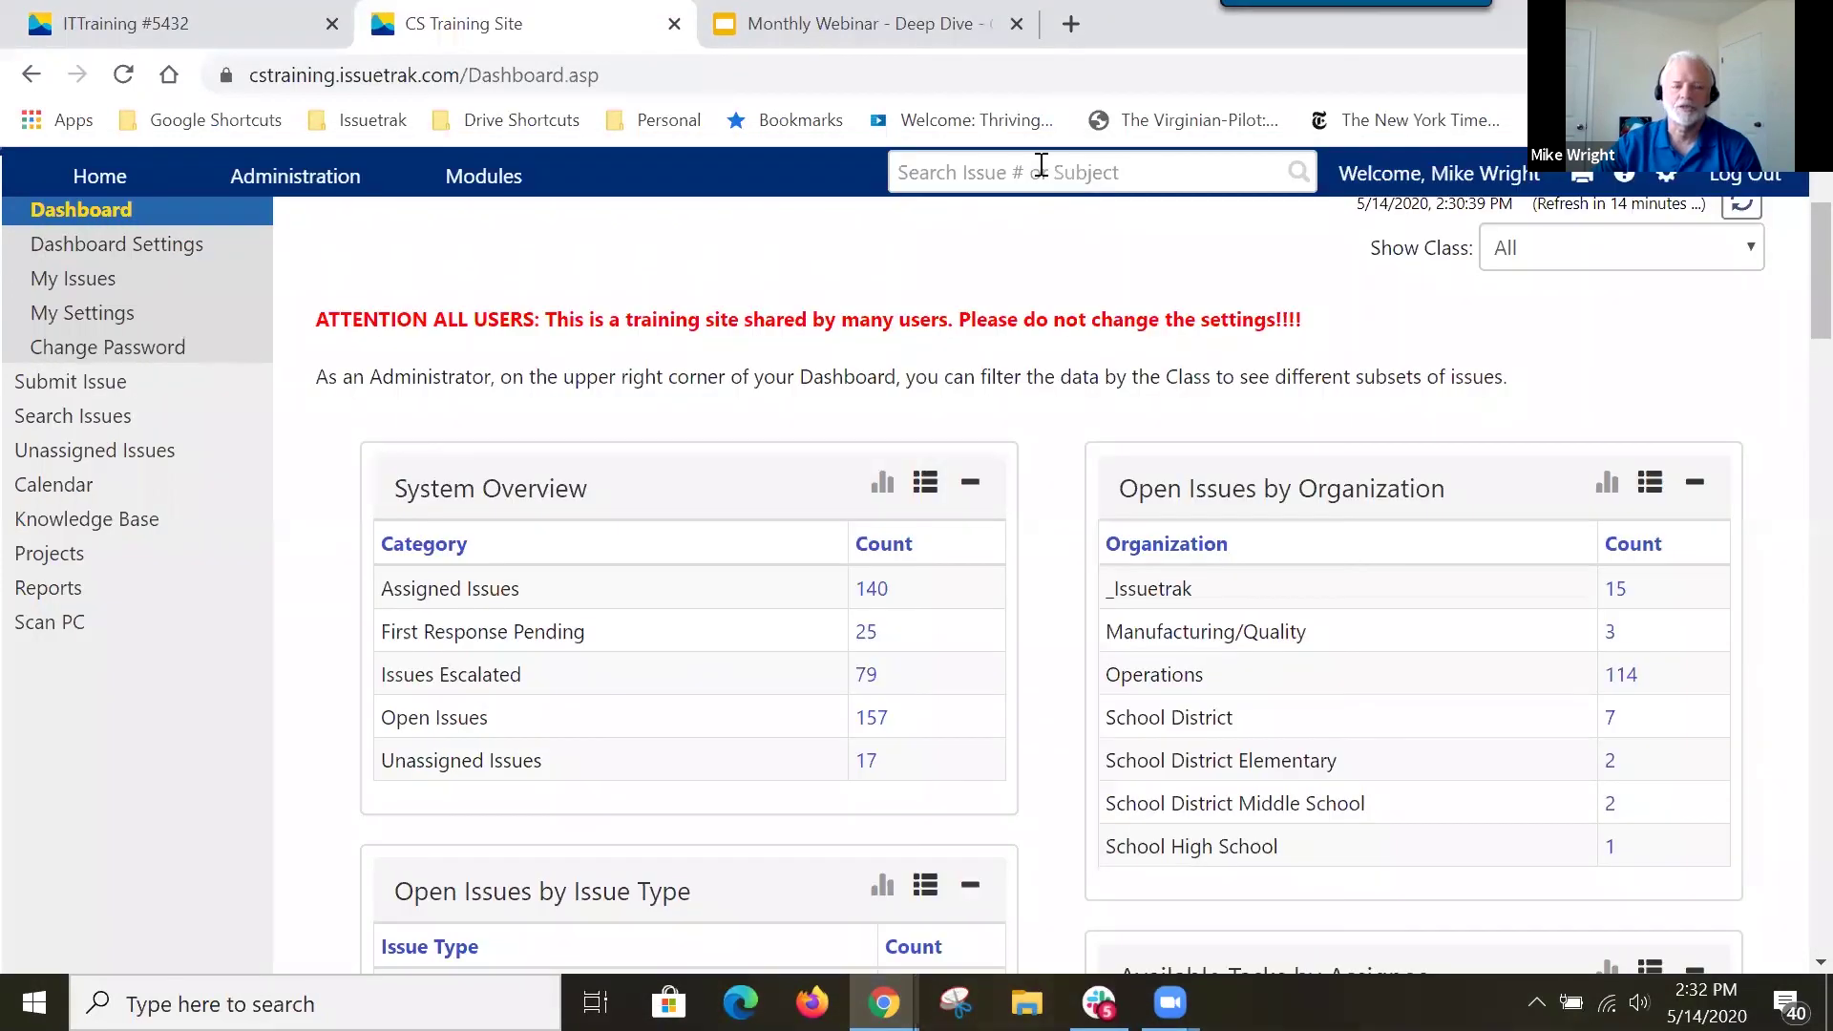
text(1075)
key(Return)
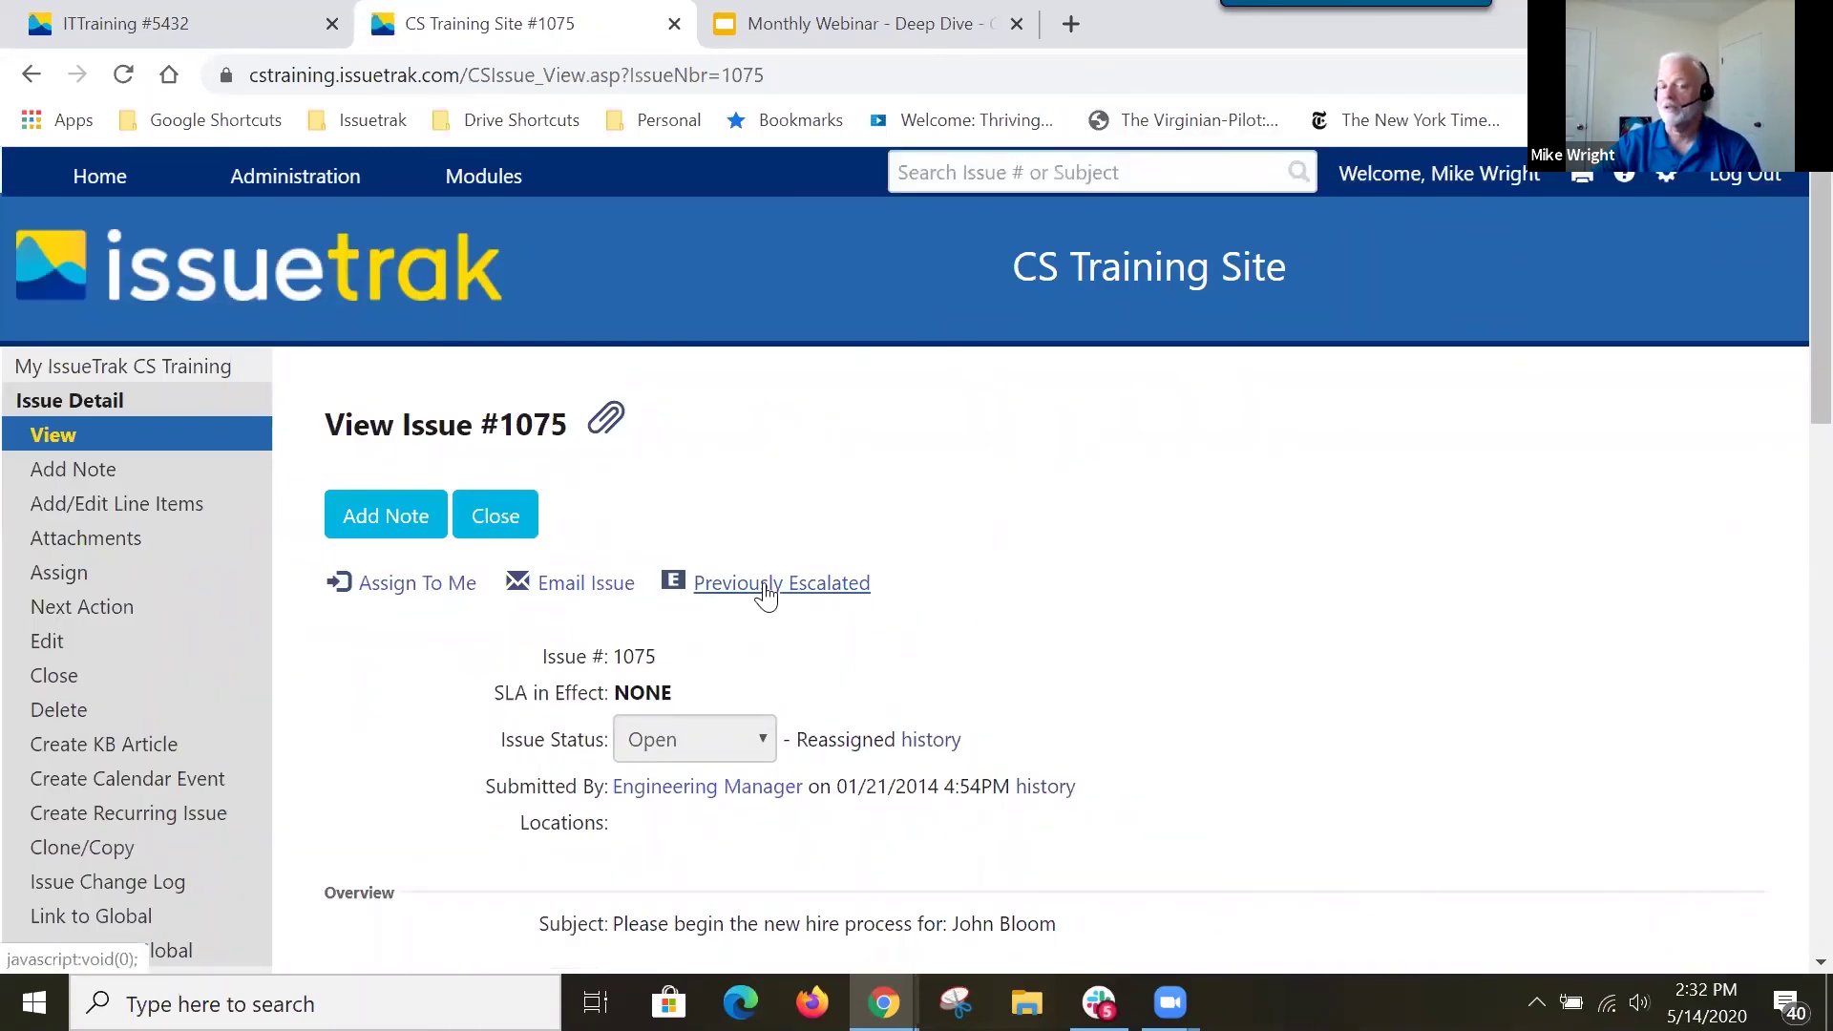
click(767, 591)
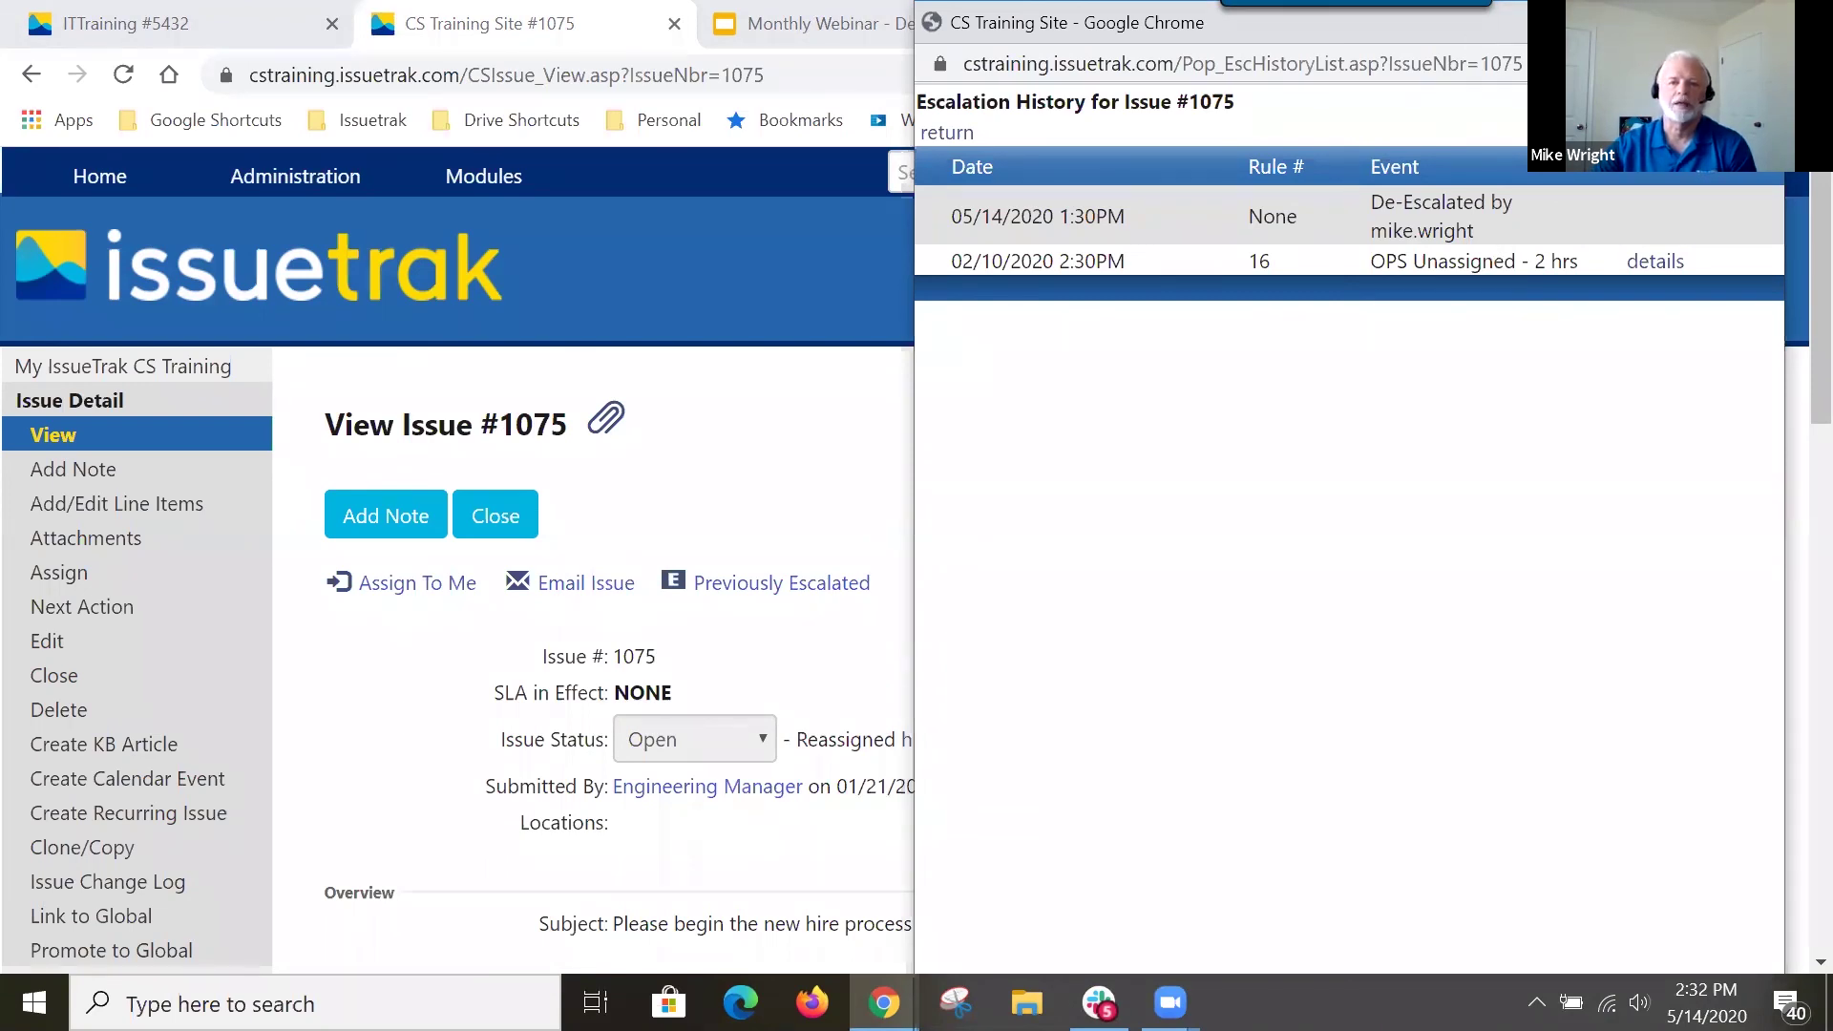
click(1455, 95)
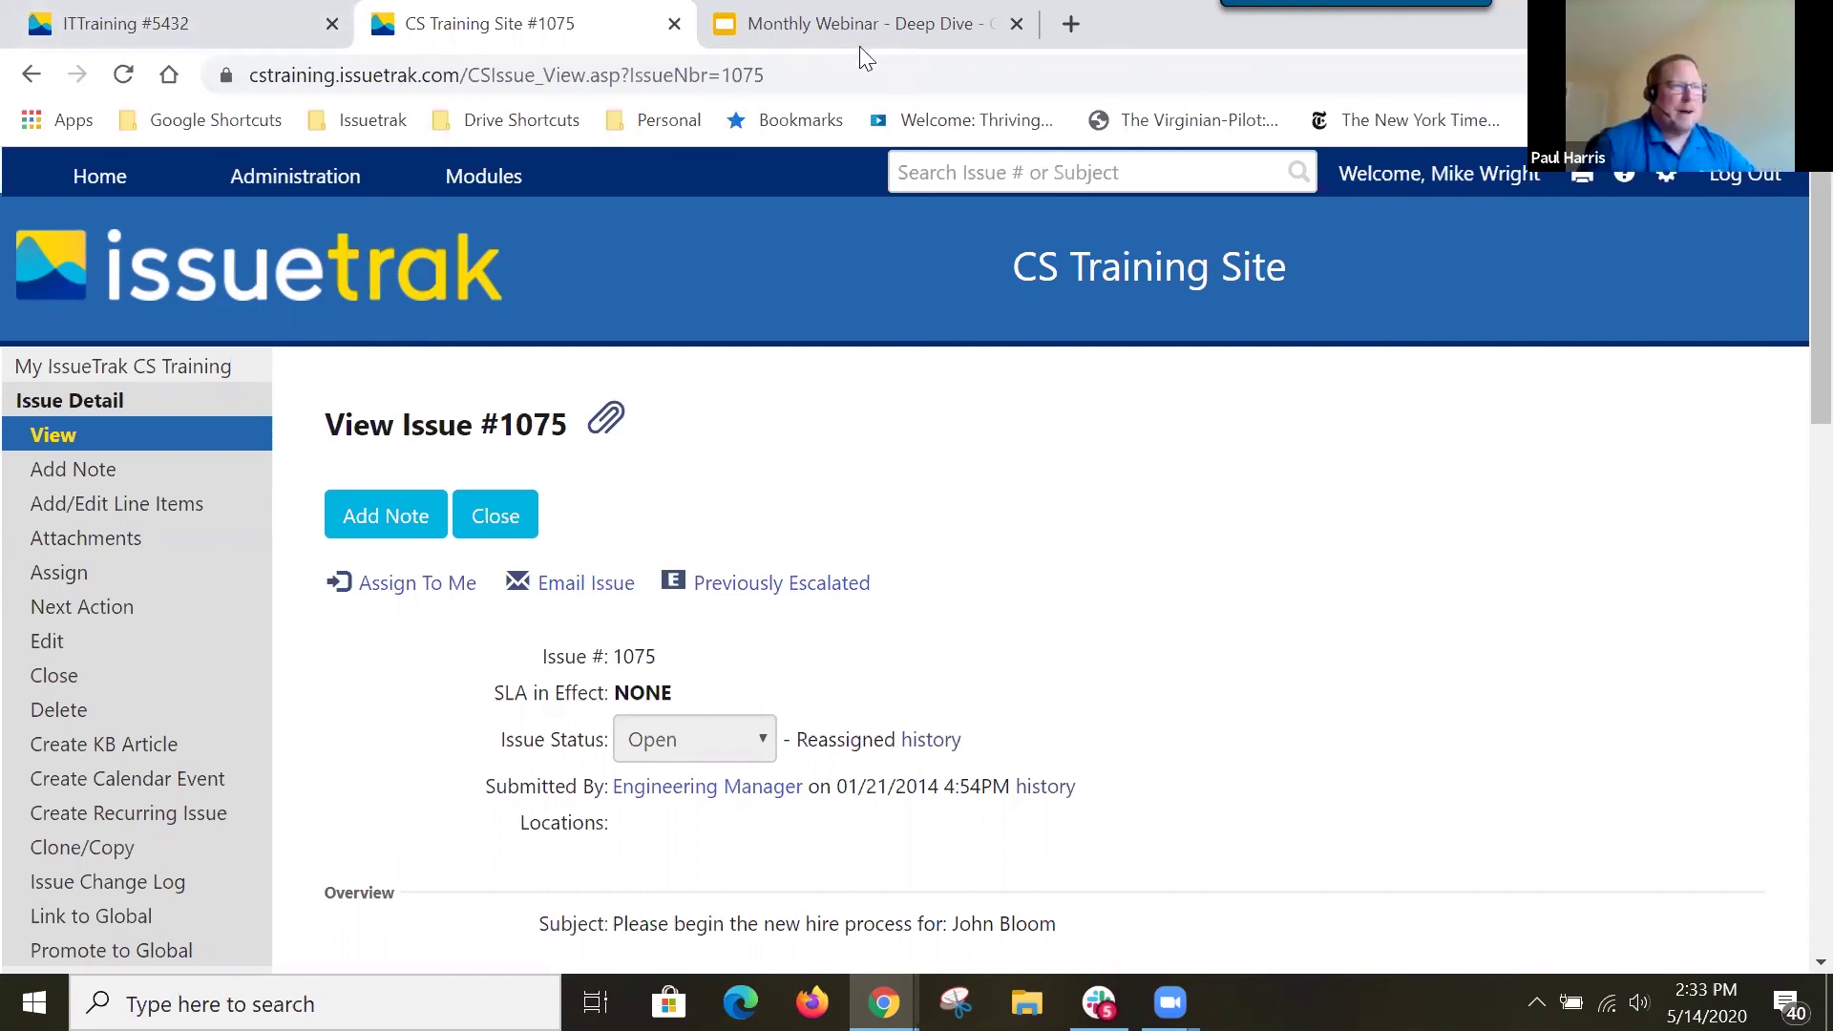
Open a new browser tab and bring up the Issuetrak bookmarks folder.
click(1070, 23)
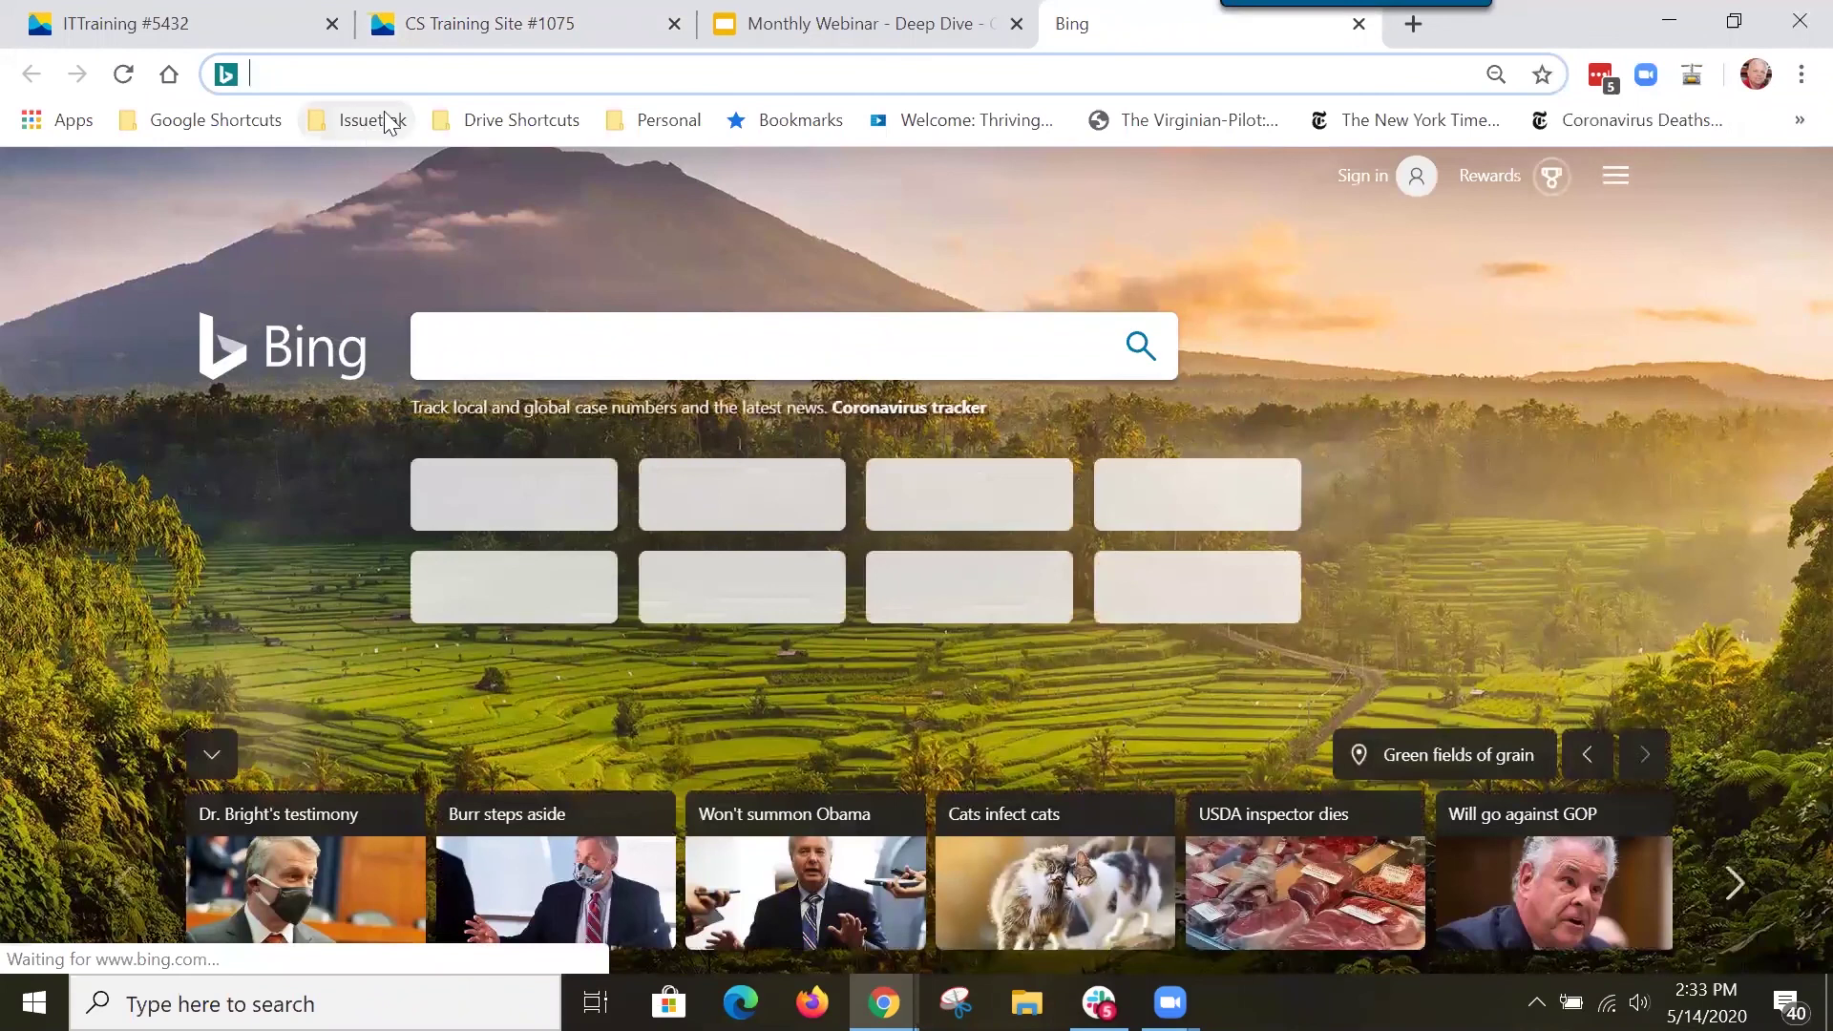
click(382, 120)
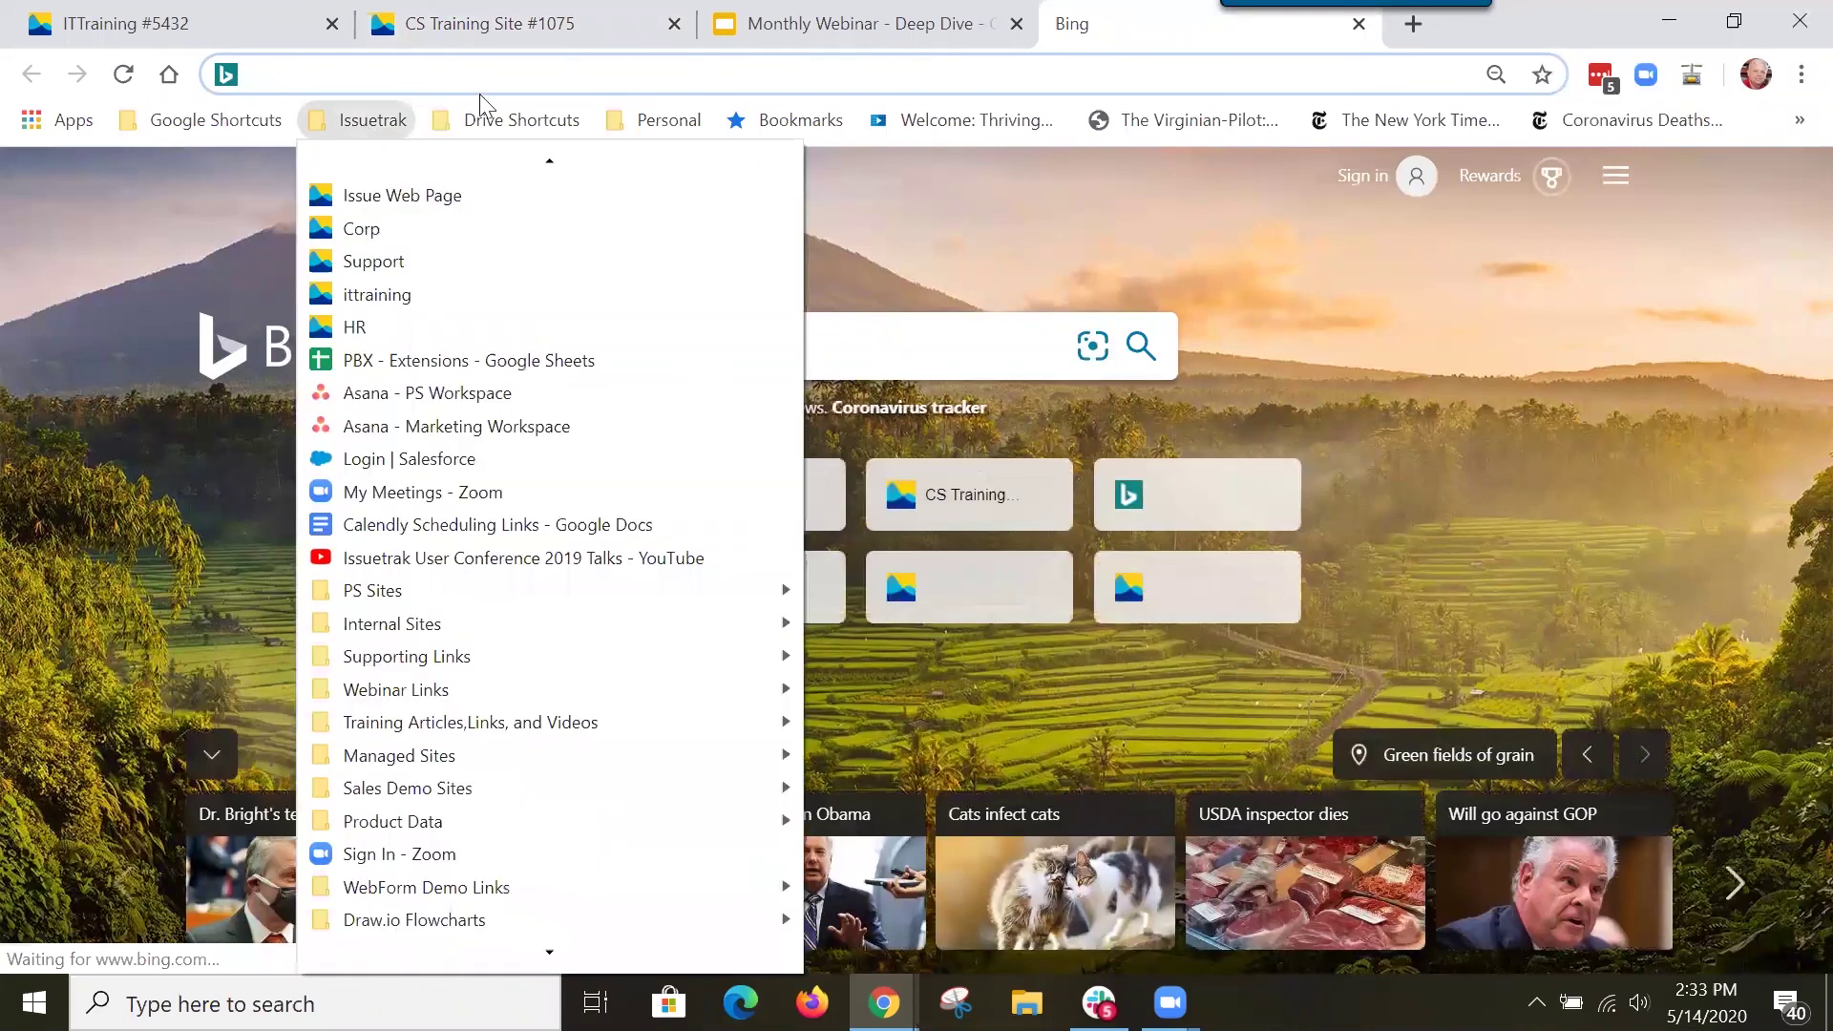
click(506, 121)
mouse_move(382, 120)
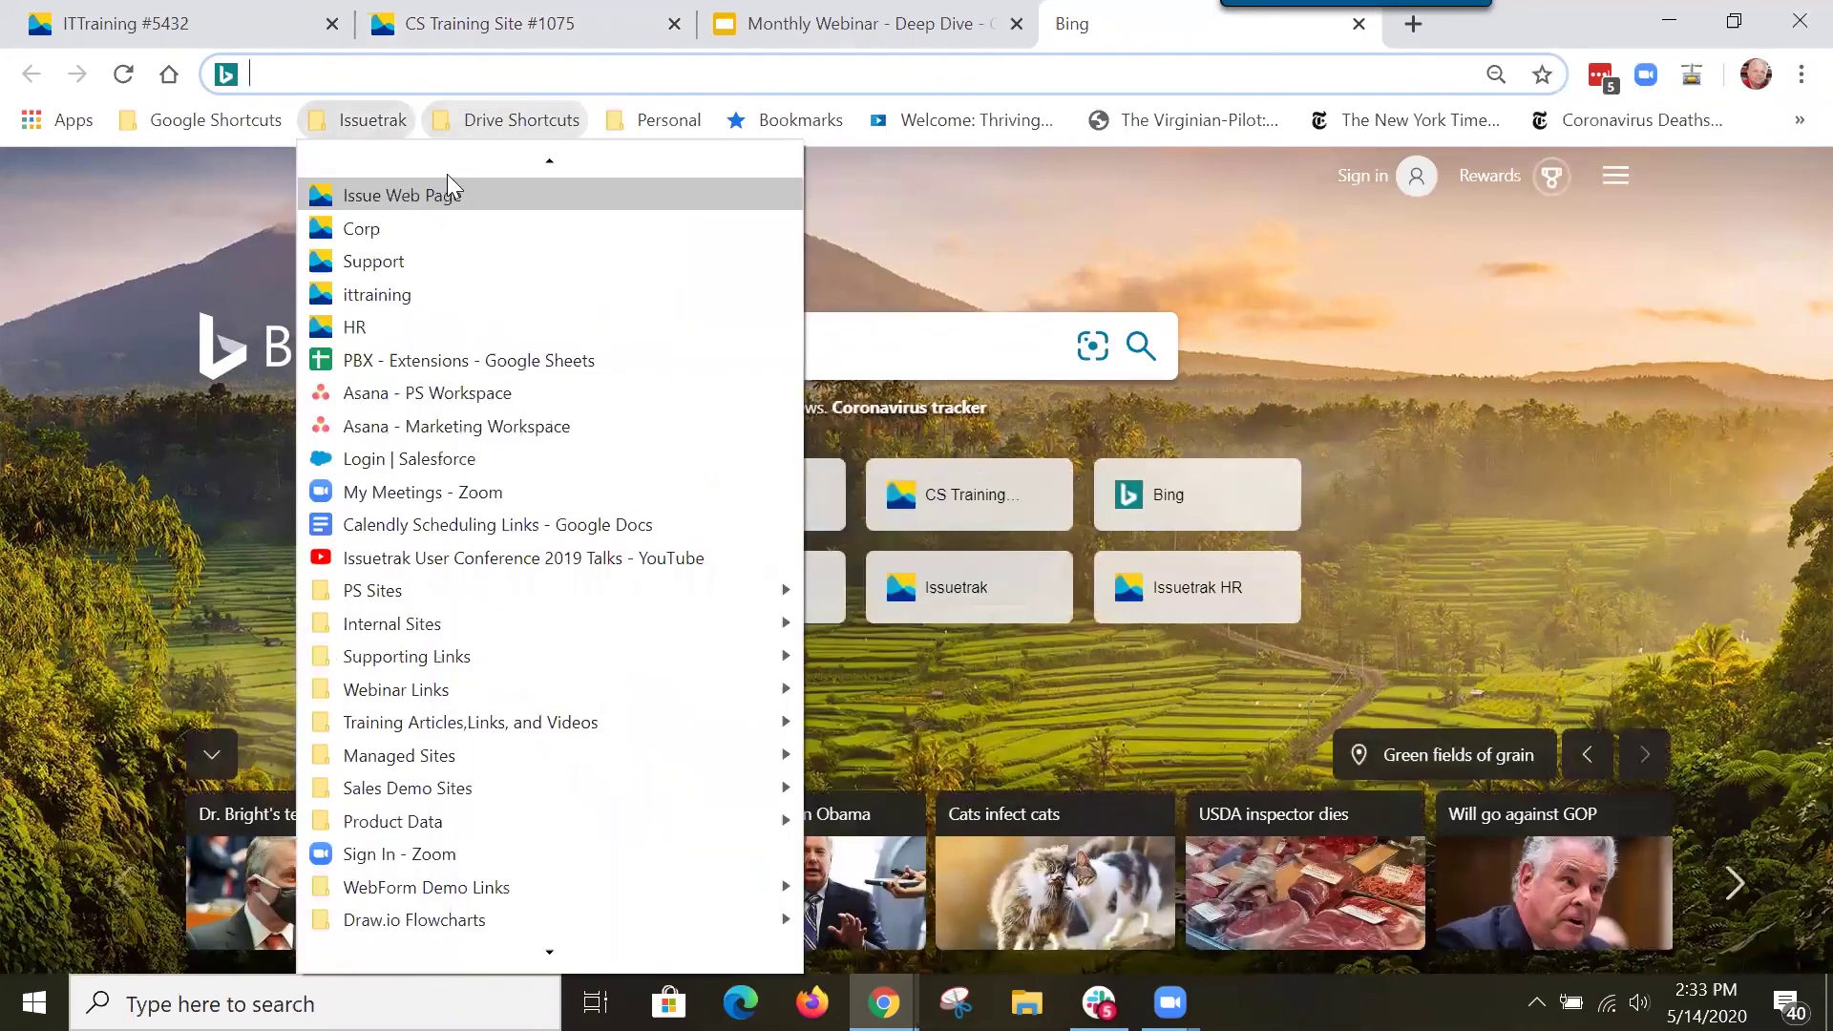